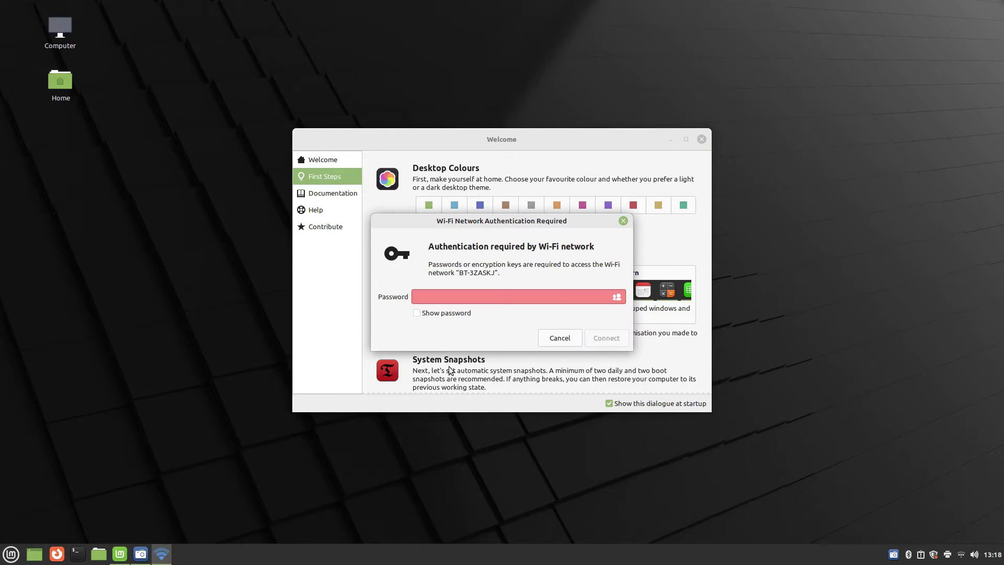
Choose the Wi-Fi network so its password prompt appears over the Welcome window
{"action": "left_click", "coordinate": [475, 297]}
Enter the Wi-Fi password, connect to the network, and pick the green accent colour
{"action": "type", "text": "••••••••••"}
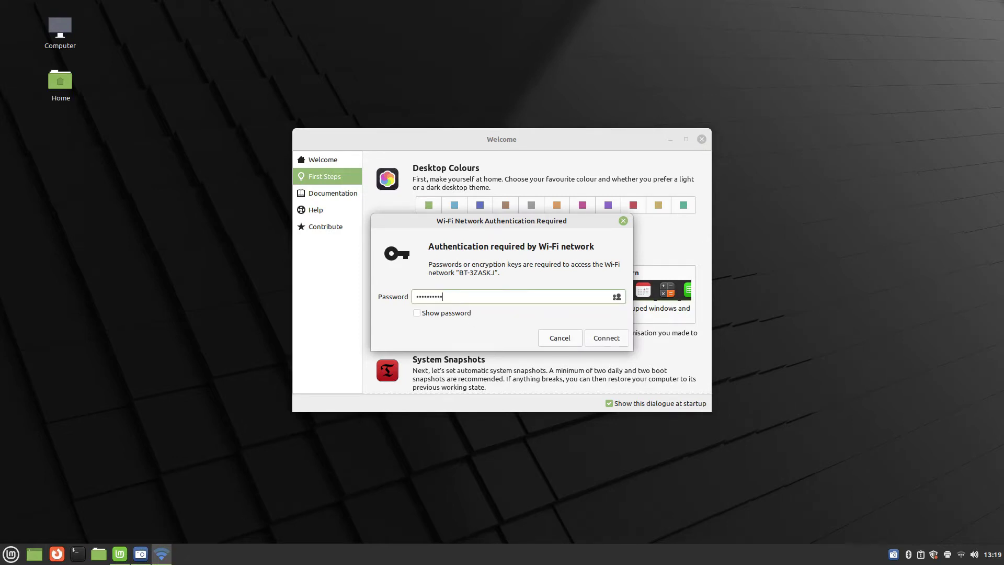
{"action": "left_click", "coordinate": [606, 337]}
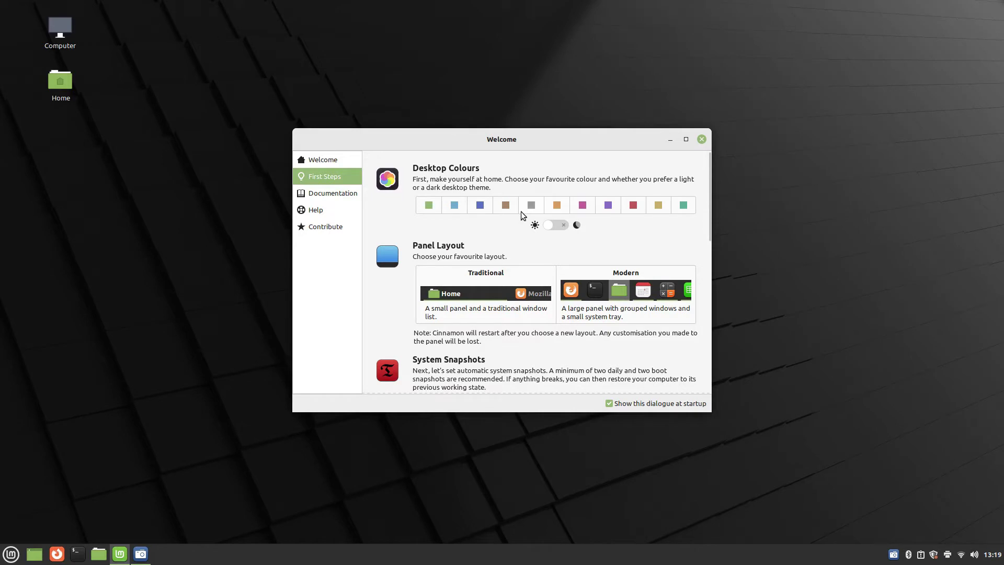
{"action": "left_click", "coordinate": [430, 207]}
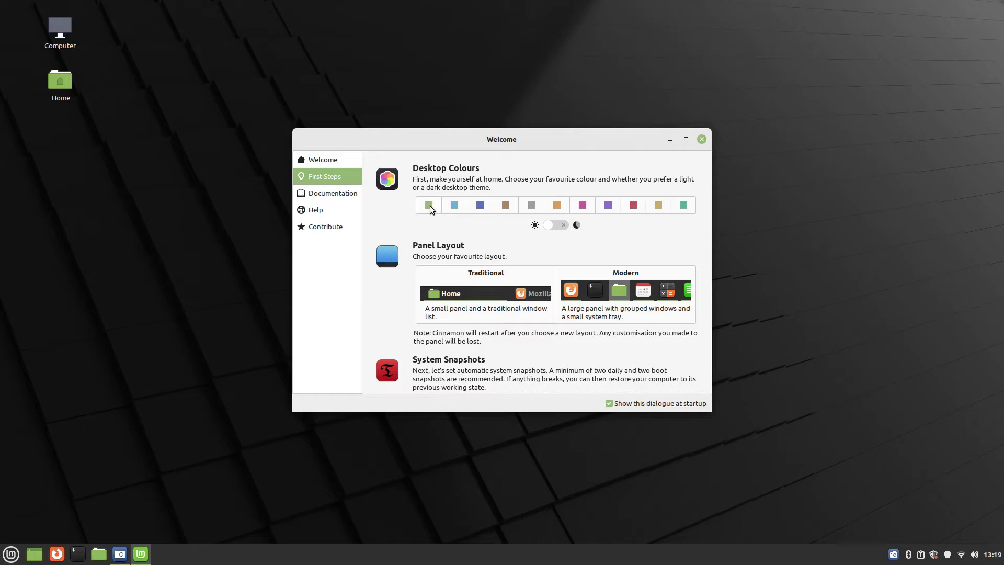
Try the blue accent, return to green, and toggle the dark theme on and back off
{"action": "left_click", "coordinate": [456, 208]}
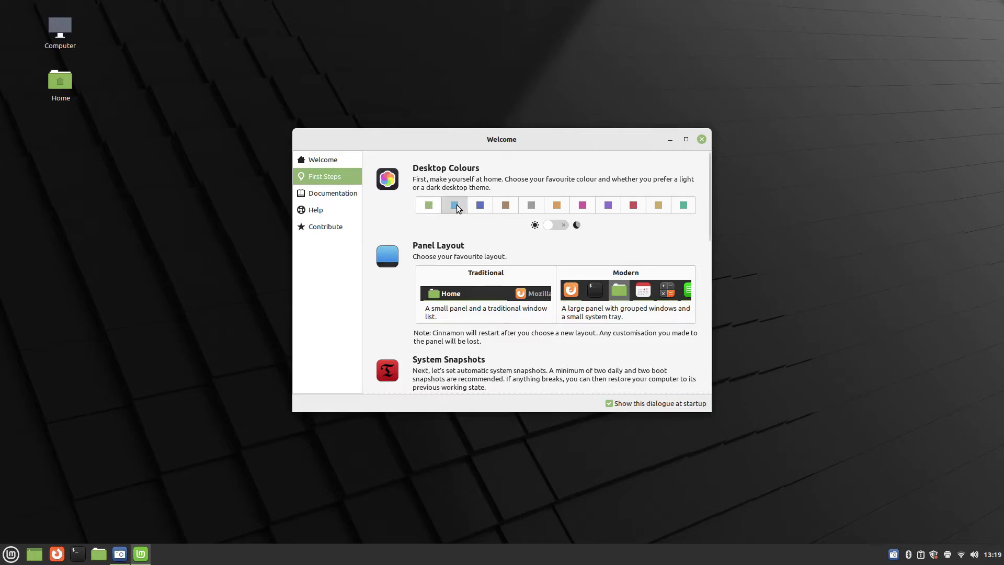
{"action": "left_click", "coordinate": [430, 206]}
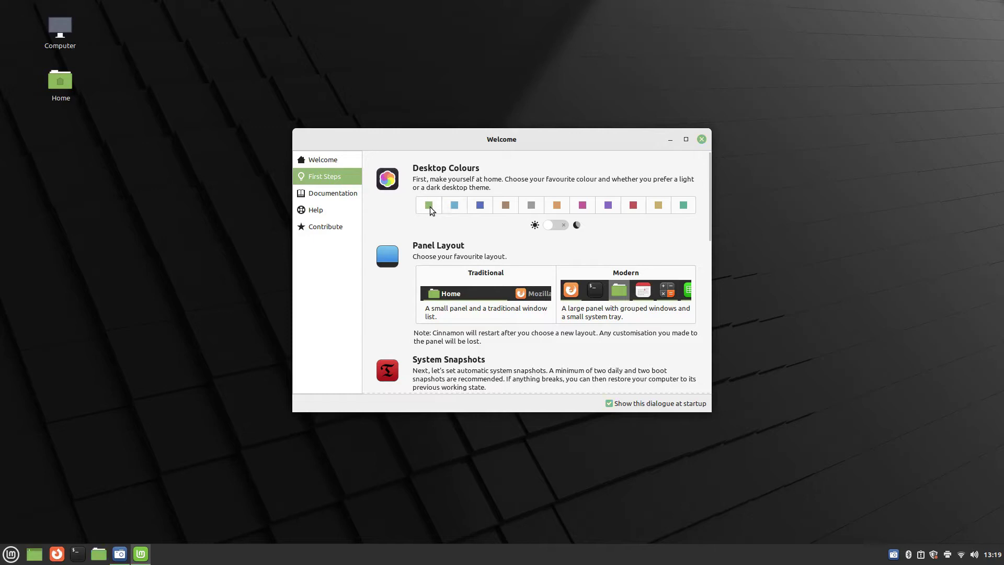
{"action": "left_click", "coordinate": [563, 225]}
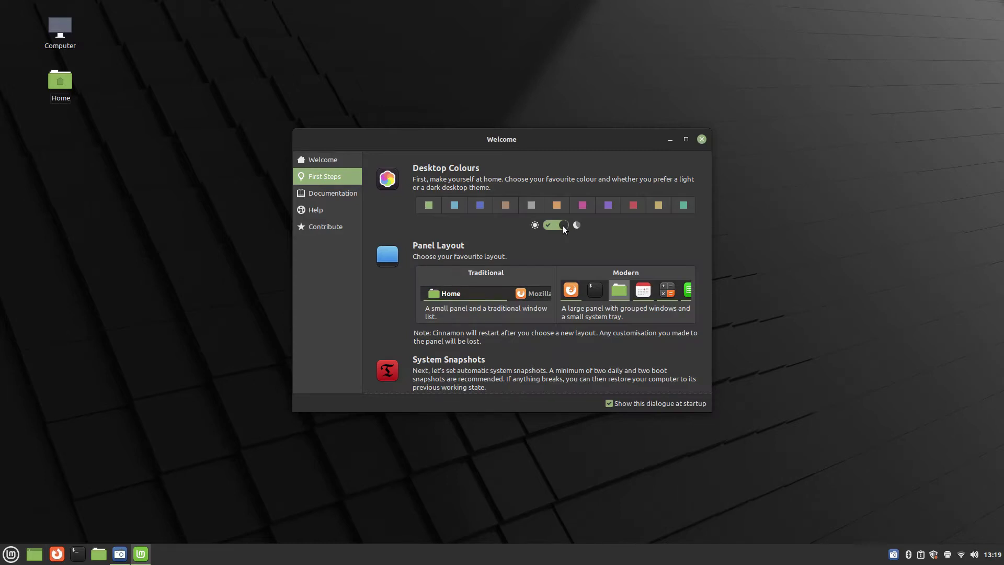
{"action": "left_click", "coordinate": [563, 225]}
Launch the System Snapshots setup from the First Steps page
{"action": "scroll", "coordinate": [534, 227], "scroll_direction": "down", "scroll_amount": 2}
{"action": "scroll", "coordinate": [561, 258], "scroll_direction": "down", "scroll_amount": 4}
{"action": "left_click", "coordinate": [561, 258]}
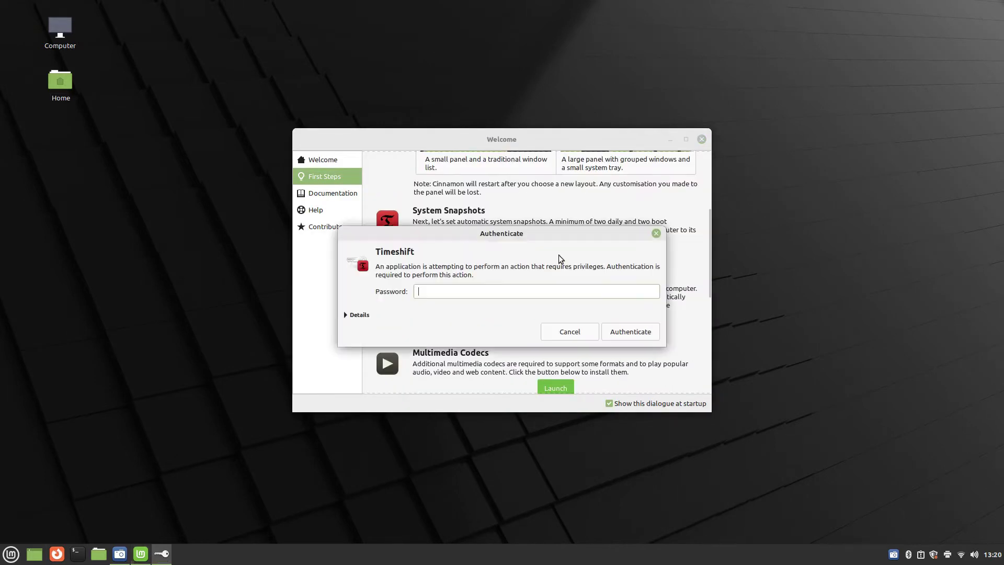
Authenticate as administrator and keep RSYNC as the snapshot type
{"action": "type", "text": "••••"}
{"action": "key", "text": "Return"}
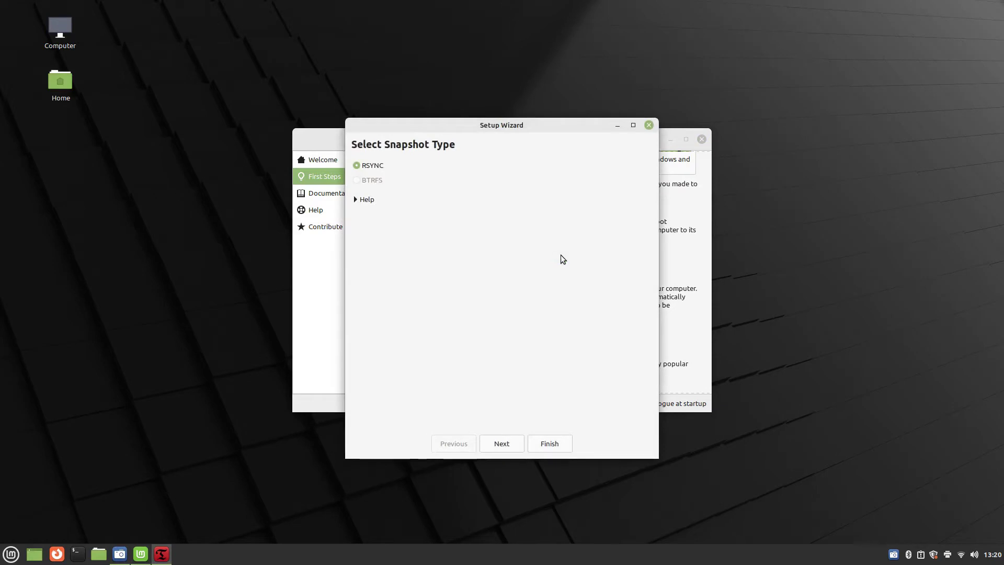
{"action": "left_click", "coordinate": [502, 443]}
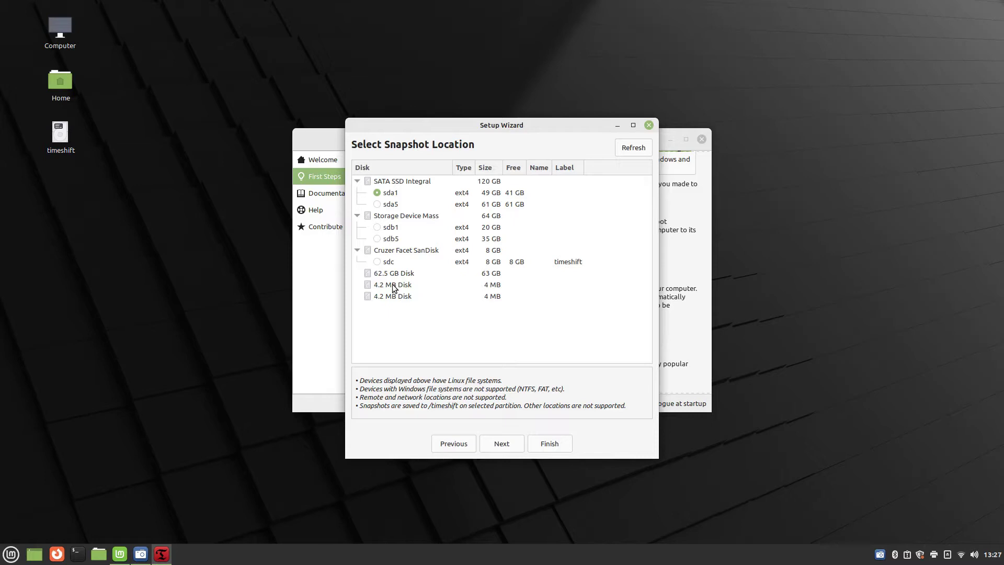
Store snapshots on the SanDisk sdc partition, keep default levels and home options, and finish
{"action": "left_click", "coordinate": [376, 262]}
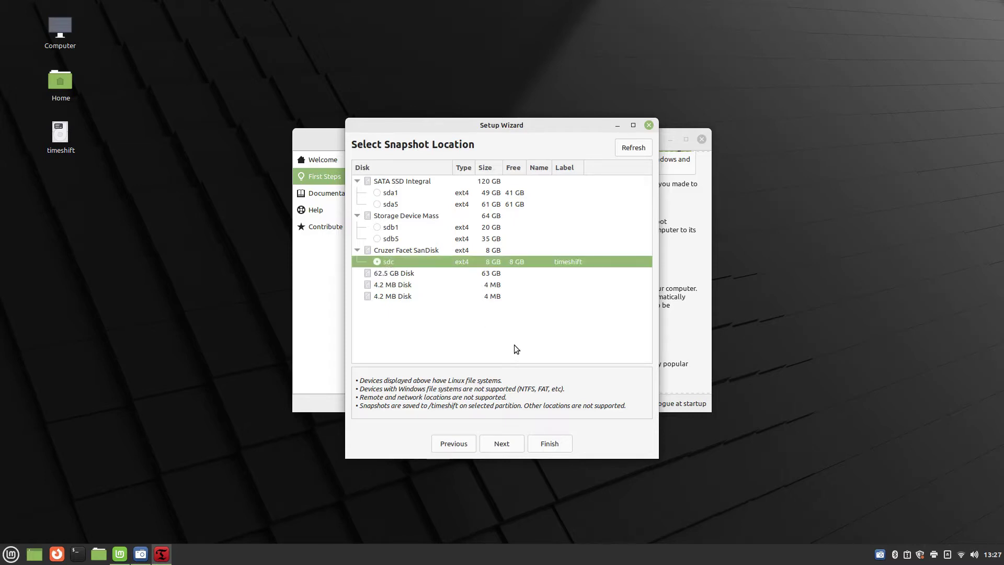
{"action": "left_click", "coordinate": [502, 444]}
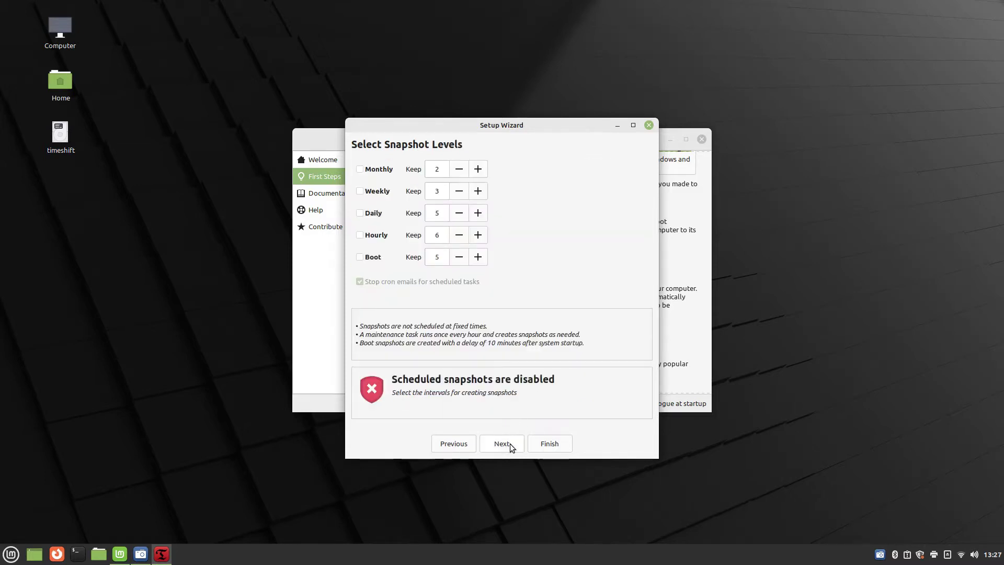
{"action": "left_click", "coordinate": [503, 445]}
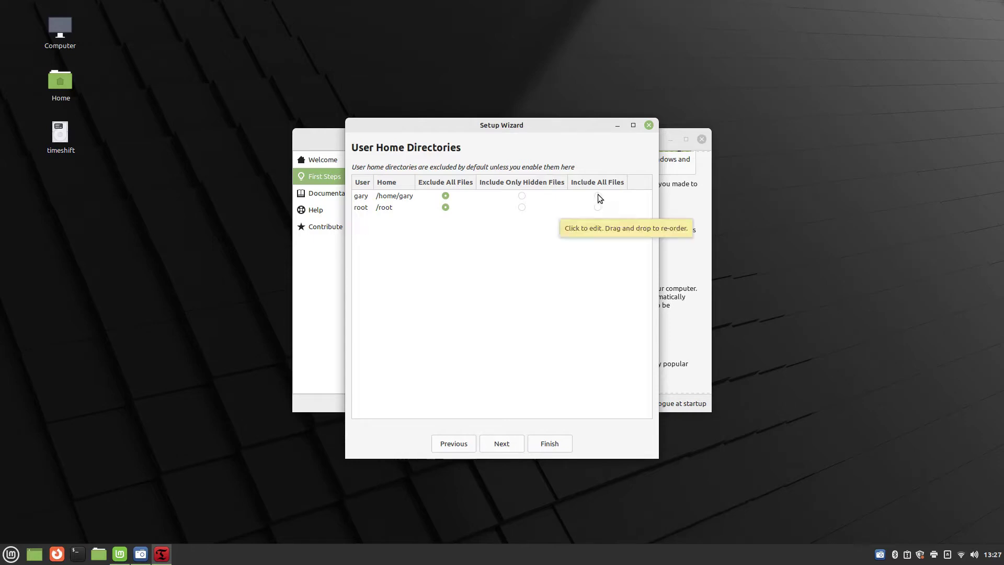
{"action": "left_click", "coordinate": [550, 443]}
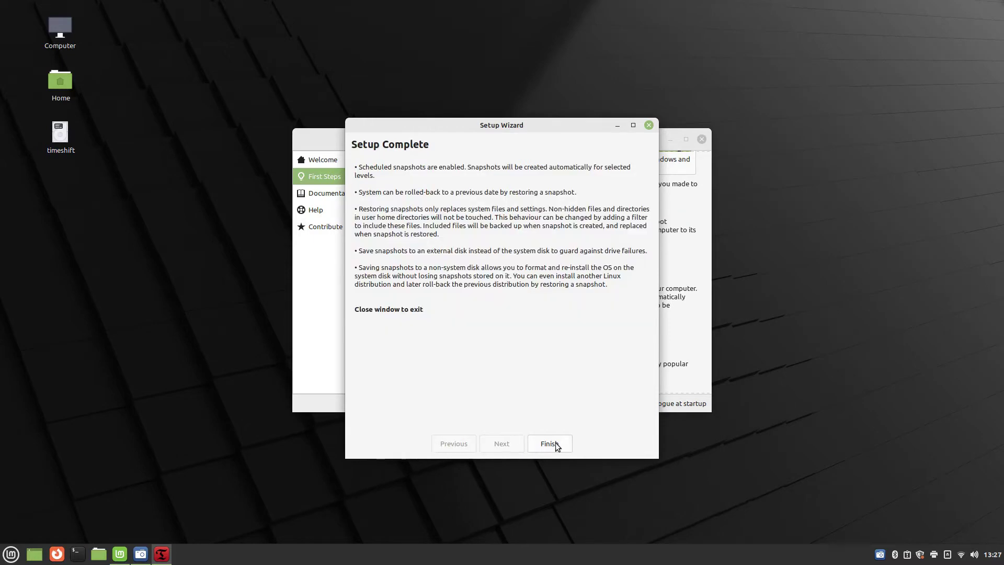
{"action": "left_click", "coordinate": [550, 444]}
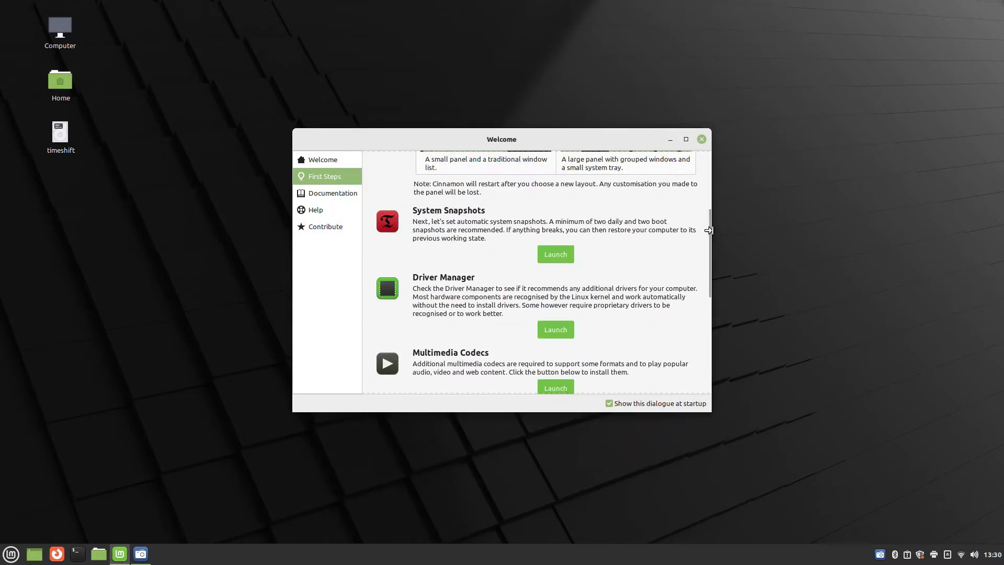
{"action": "left_click_drag", "start_coordinate": [707, 237], "coordinate": [706, 263]}
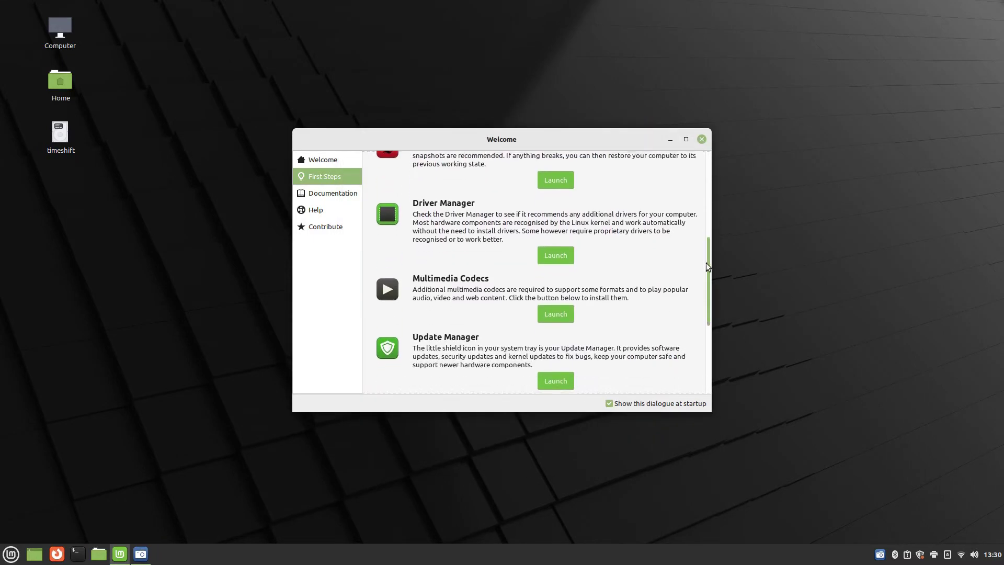
{"action": "left_click", "coordinate": [551, 253]}
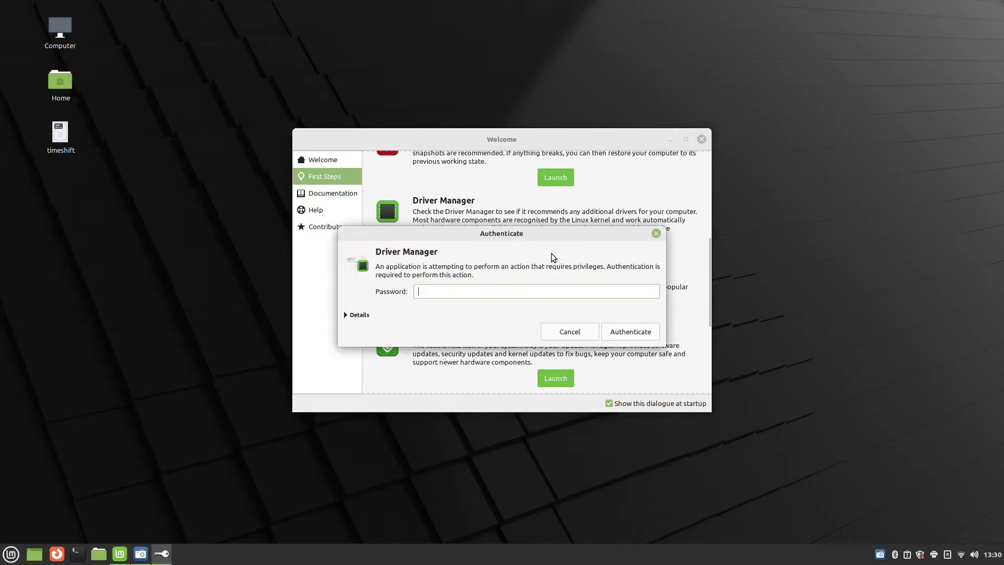
{"action": "type", "text": "**********"}
{"action": "key", "text": "Return"}
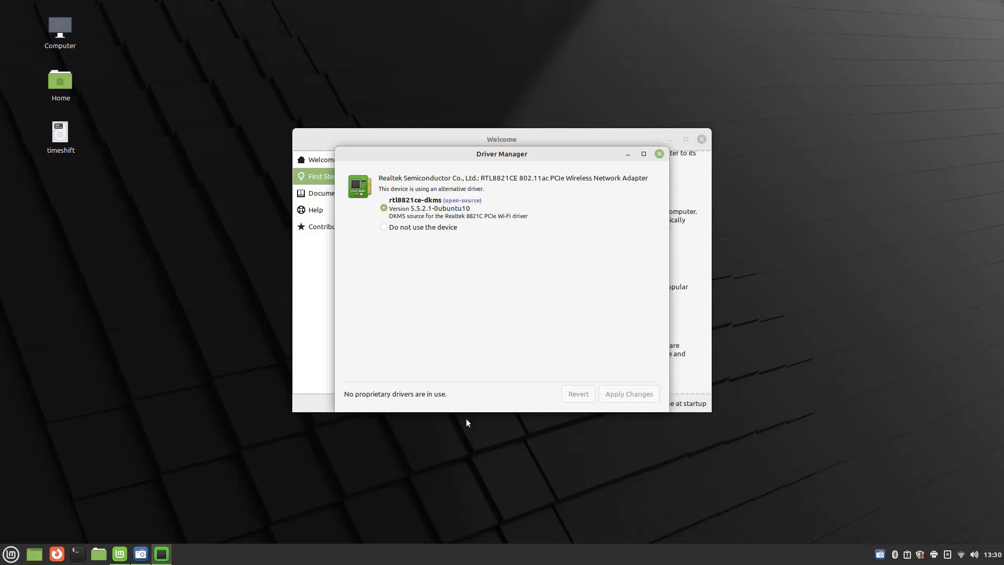
{"action": "left_click", "coordinate": [662, 154]}
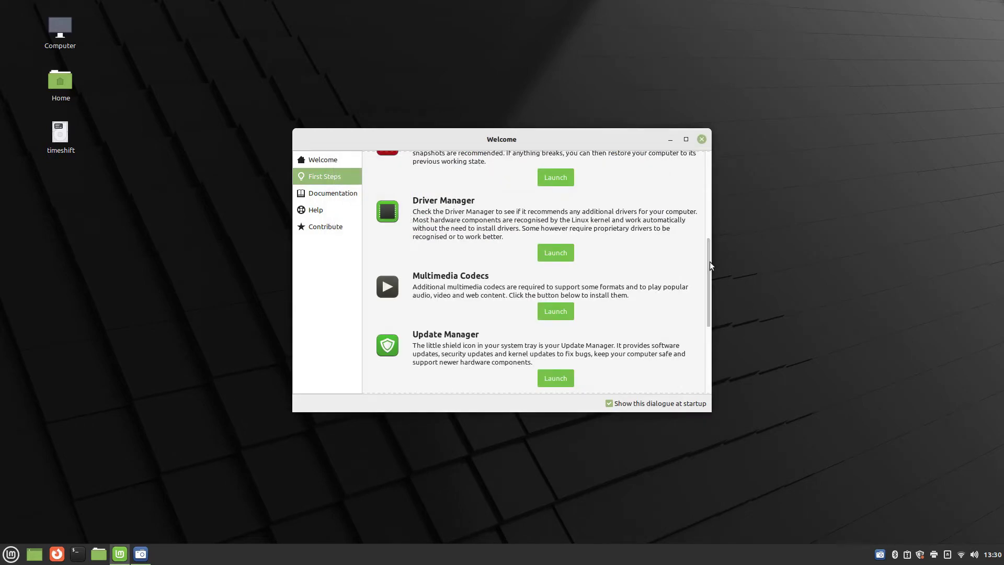
{"action": "left_click_drag", "start_coordinate": [710, 261], "coordinate": [714, 281]}
Install the mint-meta-codecs package, accepting the changes and authorising, then open System Settings
{"action": "left_click", "coordinate": [559, 260]}
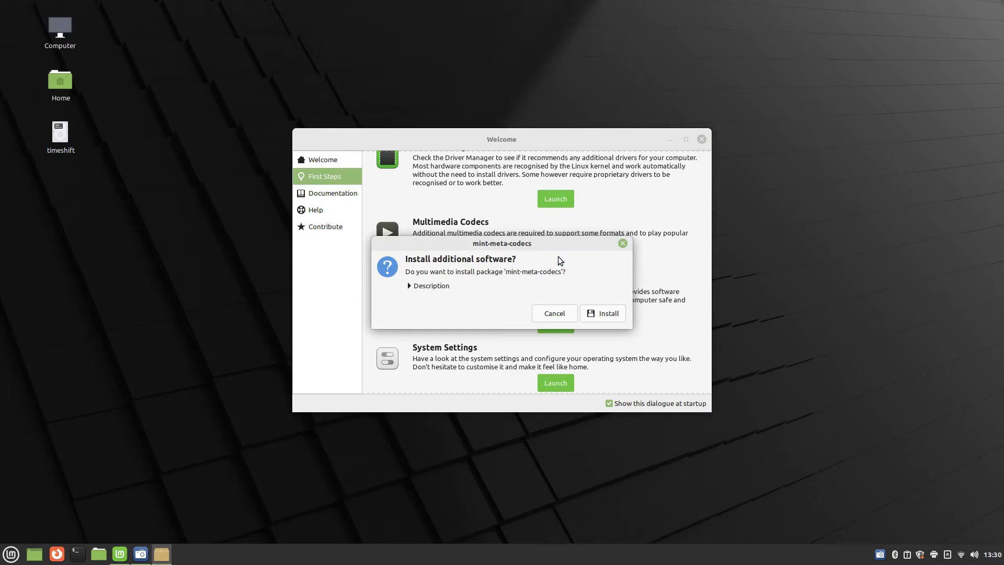
{"action": "left_click", "coordinate": [606, 313]}
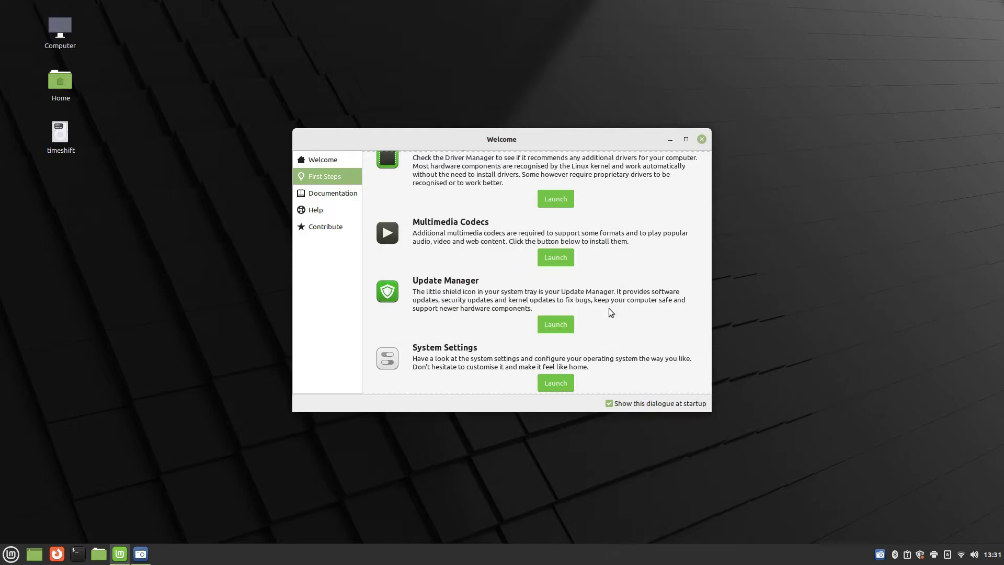
{"action": "left_click", "coordinate": [601, 363]}
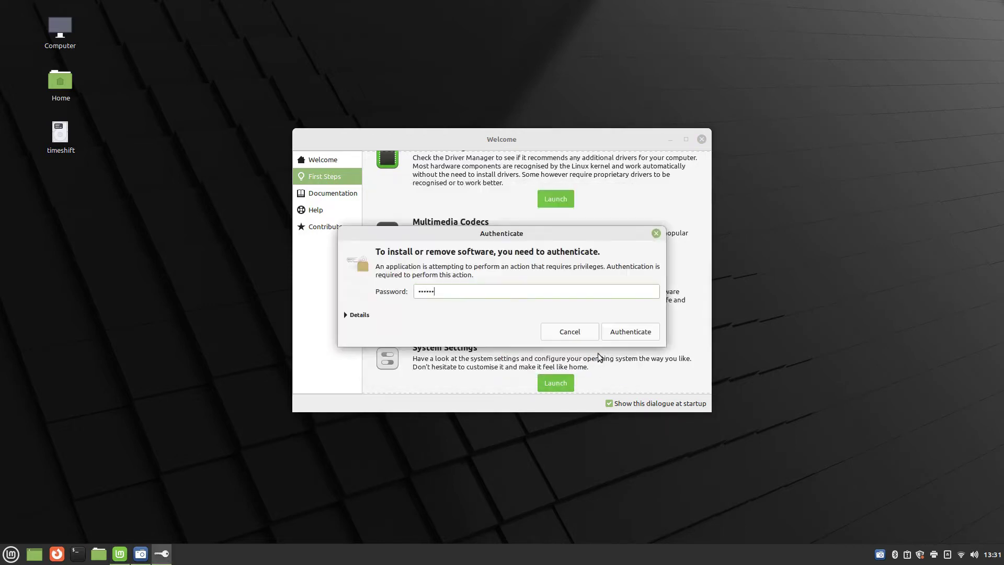
{"action": "left_click", "coordinate": [612, 331]}
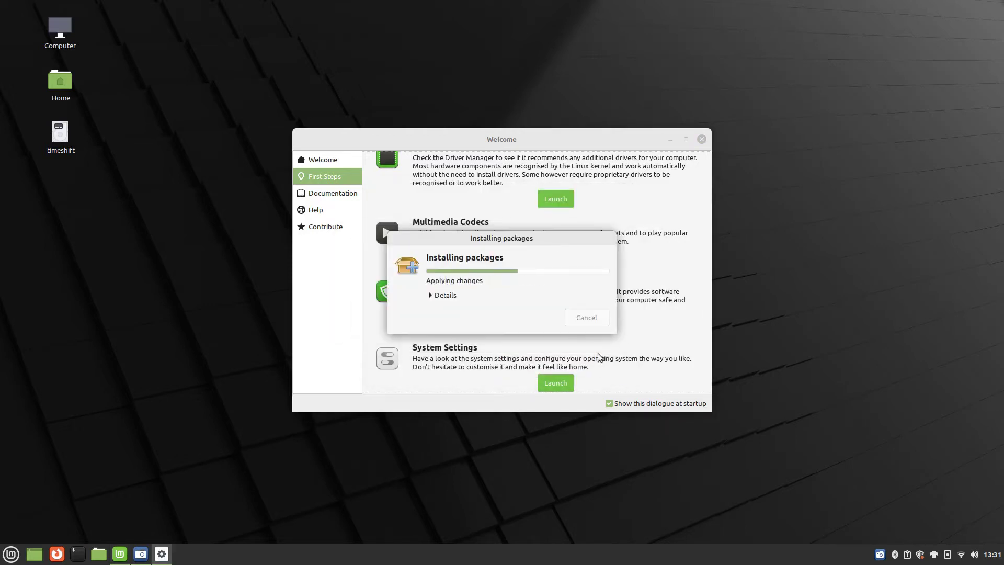
{"action": "scroll", "coordinate": [555, 269], "scroll_direction": "down", "scroll_amount": 4}
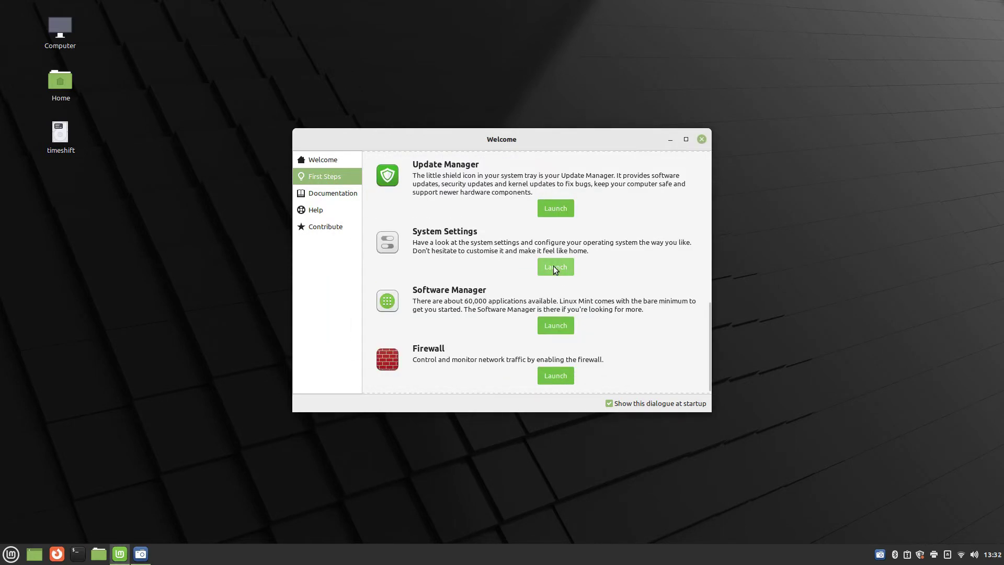
{"action": "left_click", "coordinate": [556, 267]}
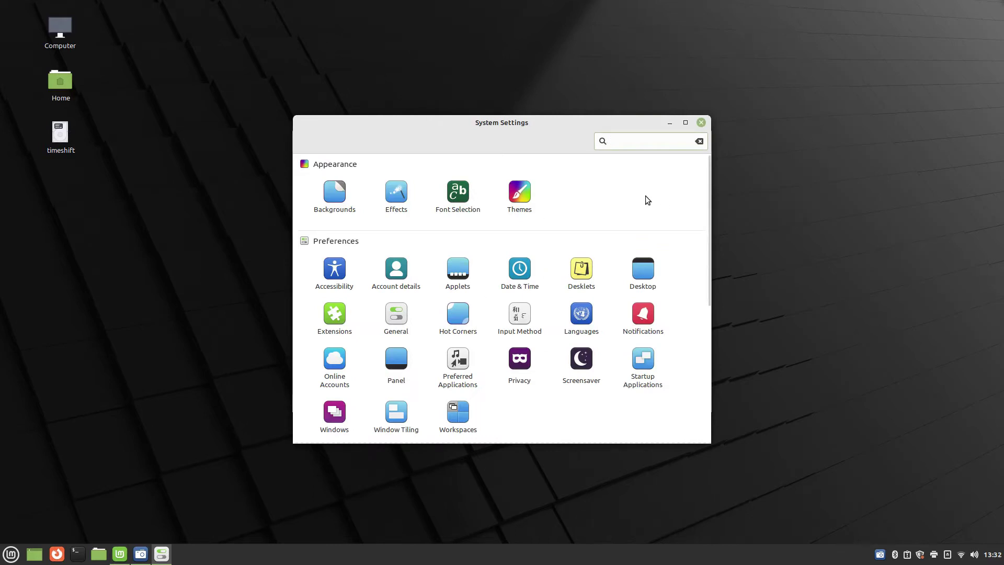
Try the two eDesigner wallpapers, then apply Frozen from the Vanessa collection
{"action": "mouse_move", "coordinate": [140, 558]}
{"action": "left_click", "coordinate": [335, 191]}
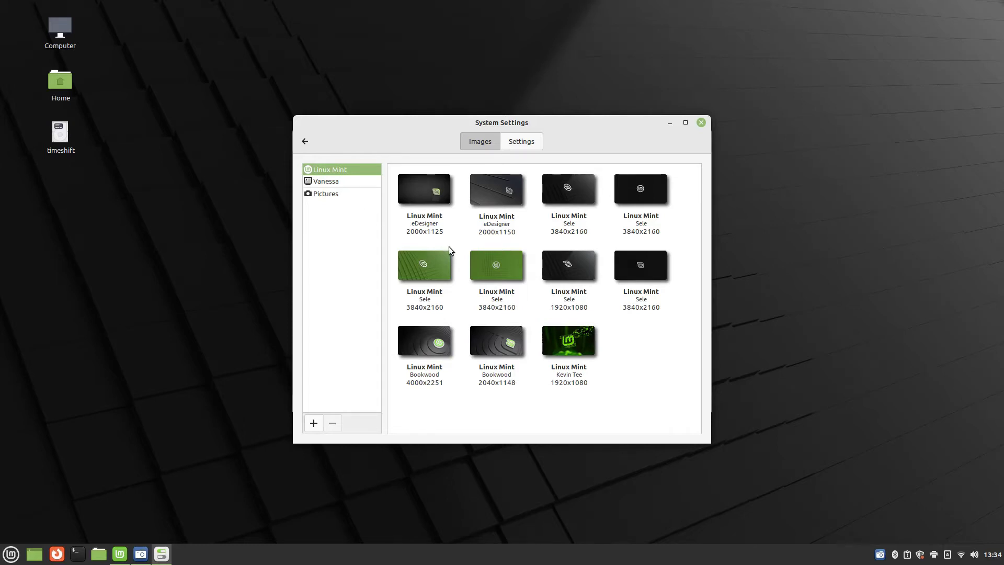
{"action": "left_click", "coordinate": [433, 189]}
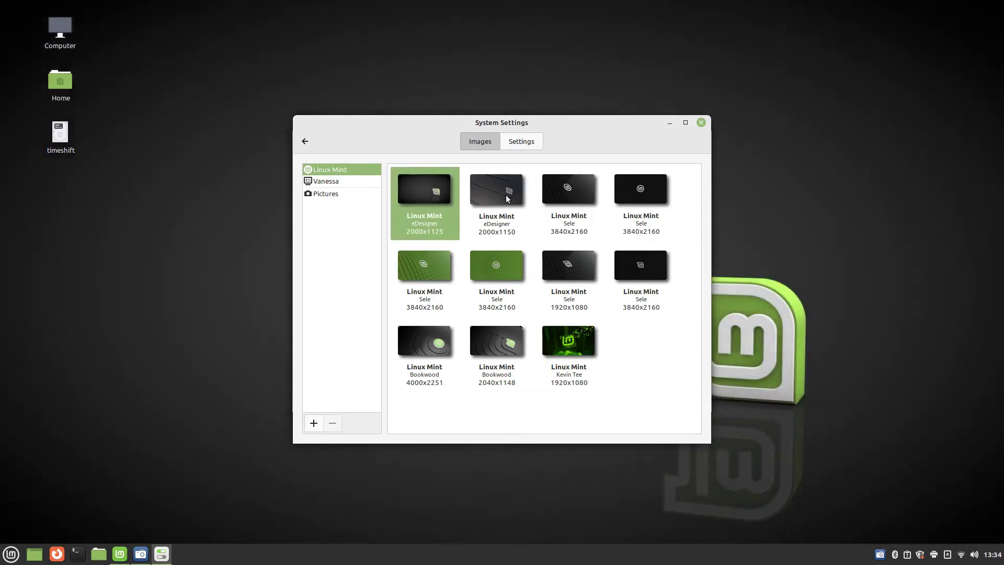
{"action": "left_click", "coordinate": [506, 198]}
{"action": "left_click", "coordinate": [431, 167]}
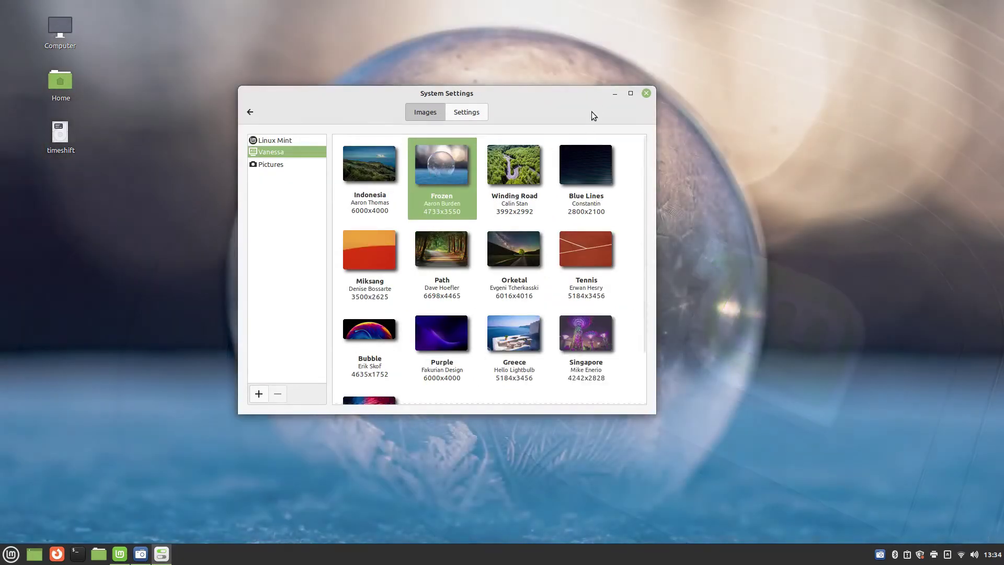
Set the forest photo from Pictures as wallpaper and turn on the 15-minute slideshow
{"action": "left_click", "coordinate": [615, 94]}
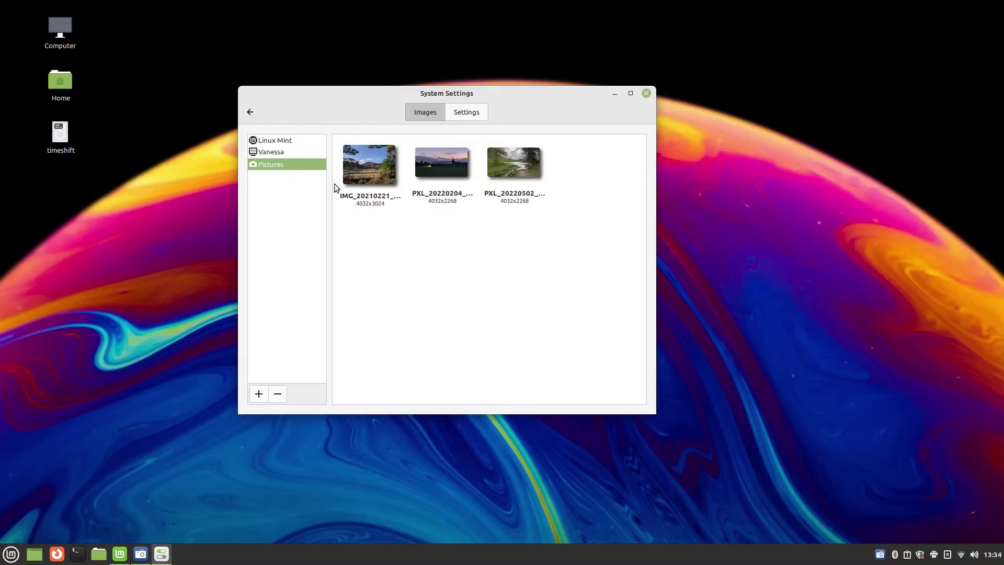
{"action": "left_click", "coordinate": [362, 174]}
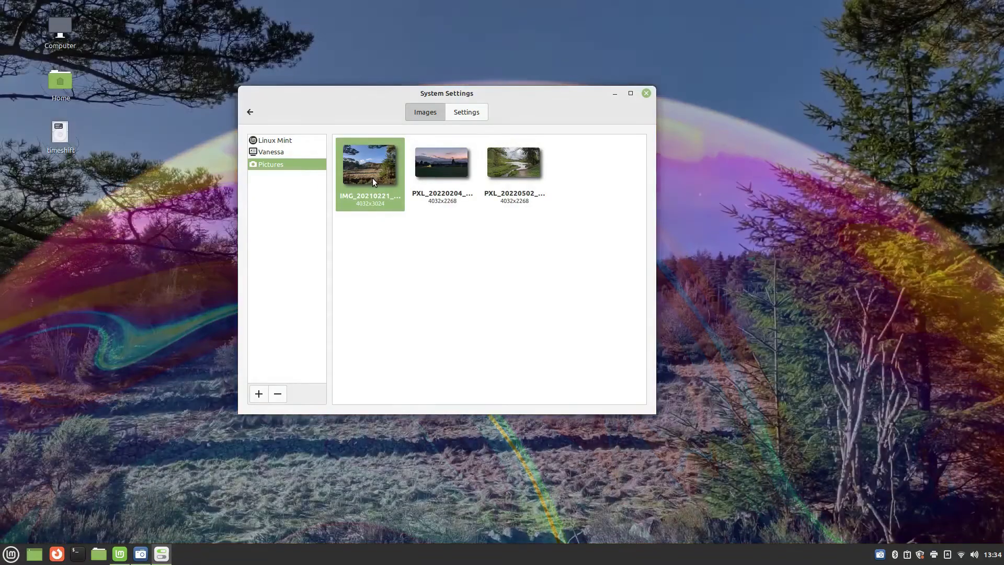
{"action": "left_click", "coordinate": [467, 112]}
{"action": "left_click", "coordinate": [584, 160]}
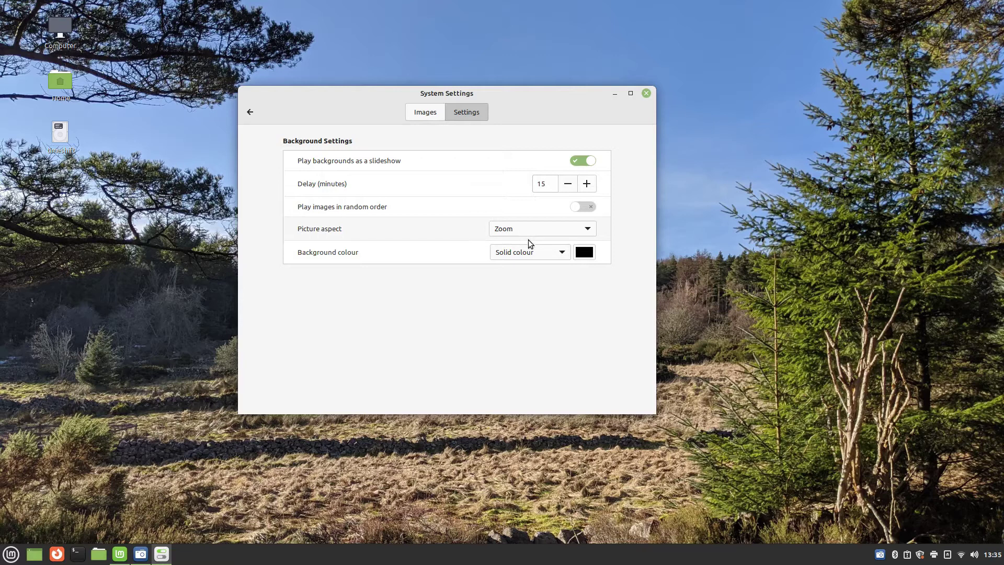
{"action": "left_click", "coordinate": [646, 93]}
{"action": "left_click", "coordinate": [398, 198]}
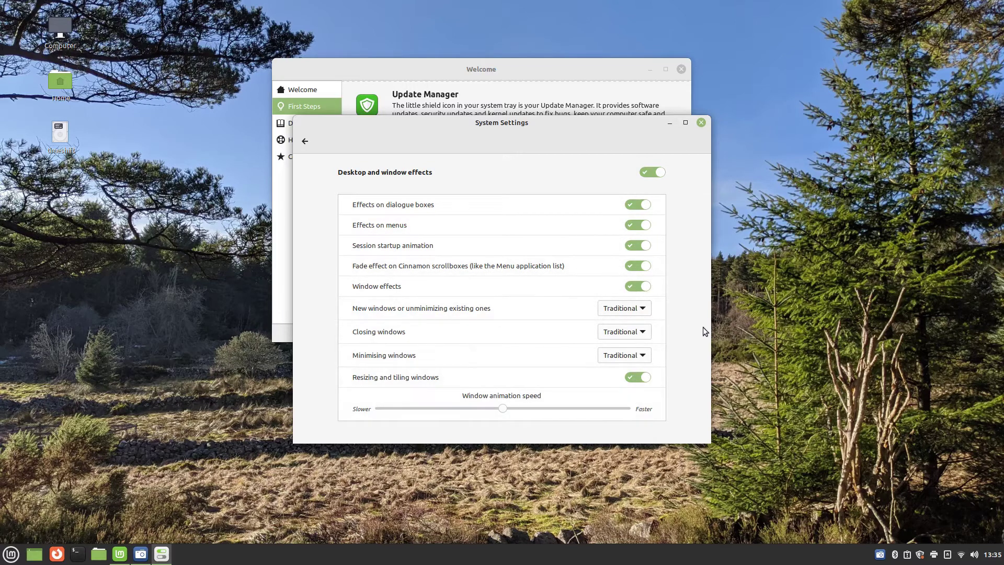
Look over the font settings and return to all settings
{"action": "left_click", "coordinate": [308, 142]}
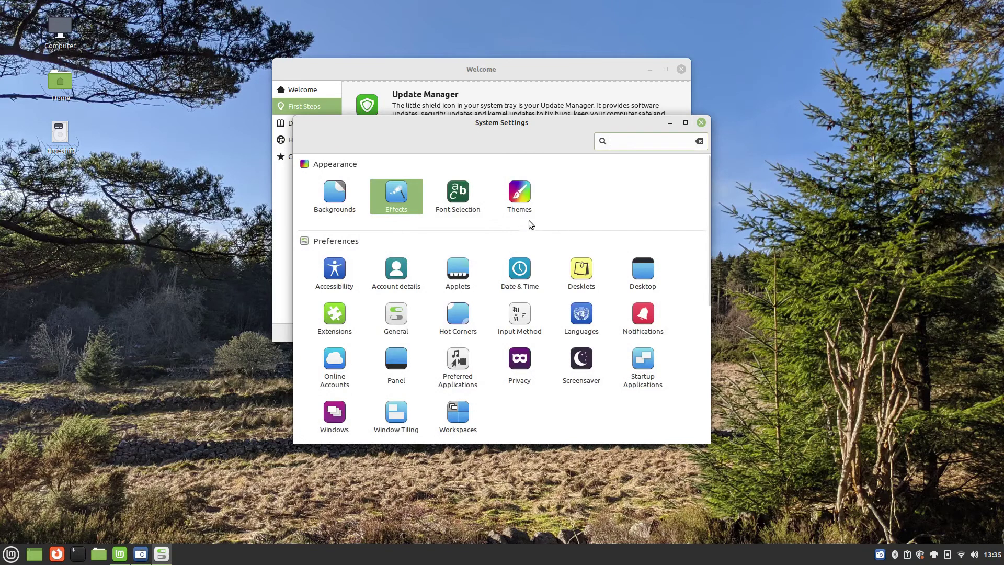
{"action": "left_click", "coordinate": [460, 197]}
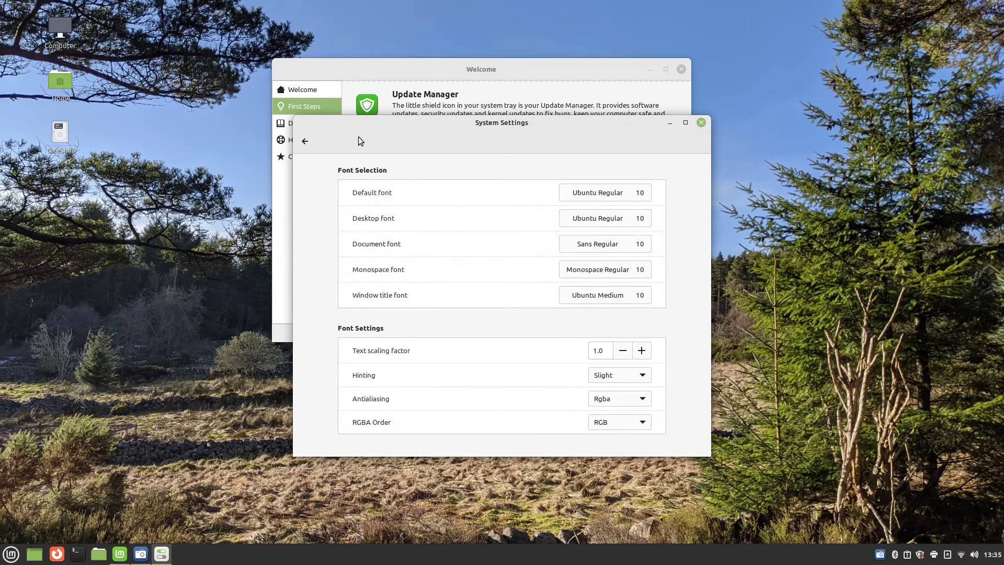
{"action": "left_click", "coordinate": [303, 142]}
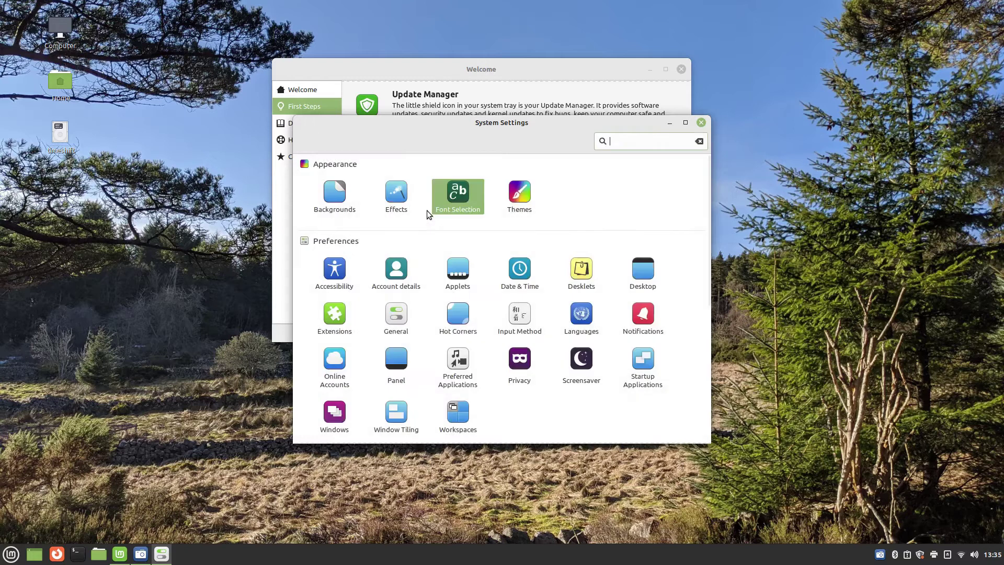
Browse the theme options and switch the desktop theme from Windows-10 to Linux Mint
{"action": "left_click", "coordinate": [520, 196]}
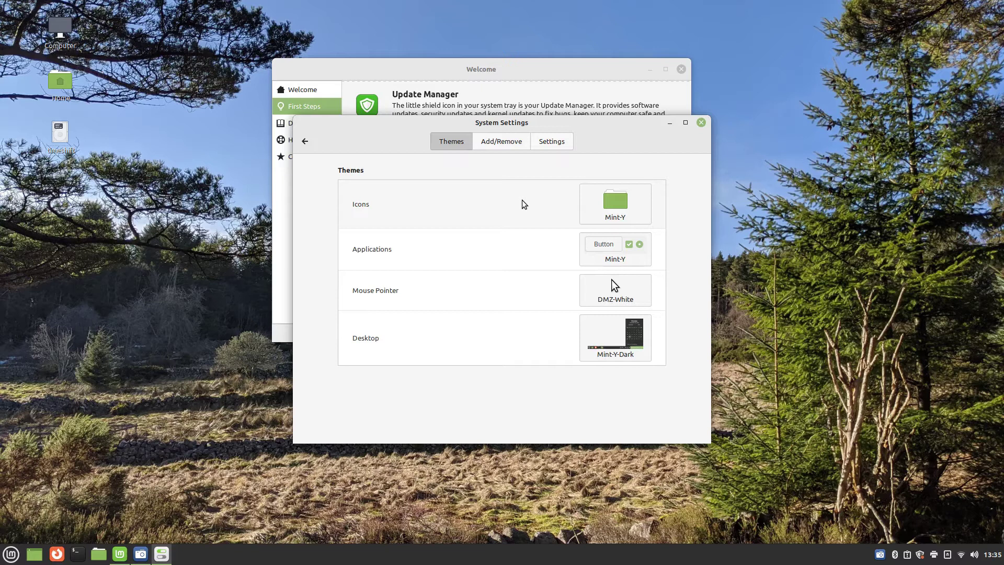
{"action": "left_click", "coordinate": [510, 143]}
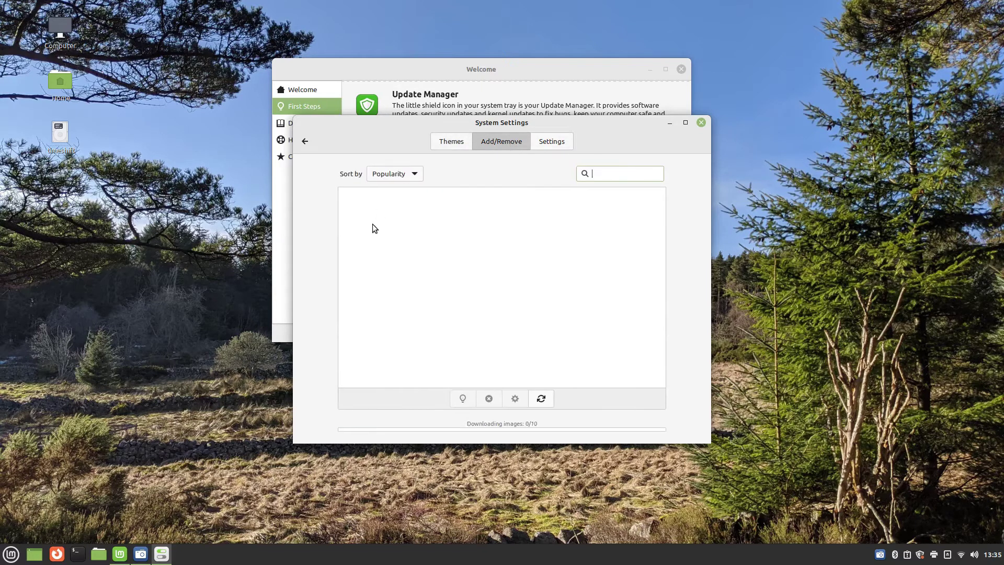
{"action": "left_click", "coordinate": [451, 141]}
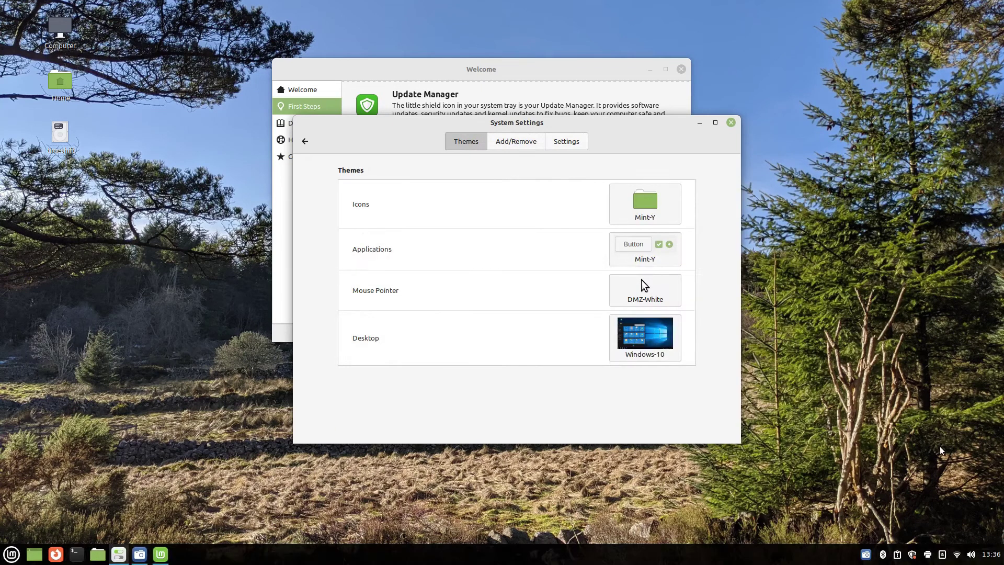
{"action": "left_click", "coordinate": [11, 555]}
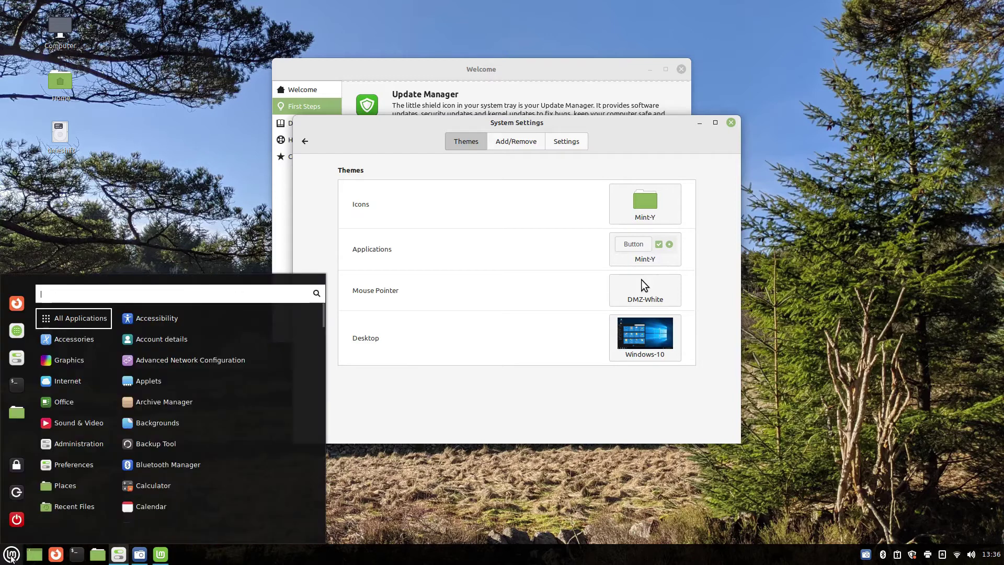
{"action": "left_click", "coordinate": [11, 555]}
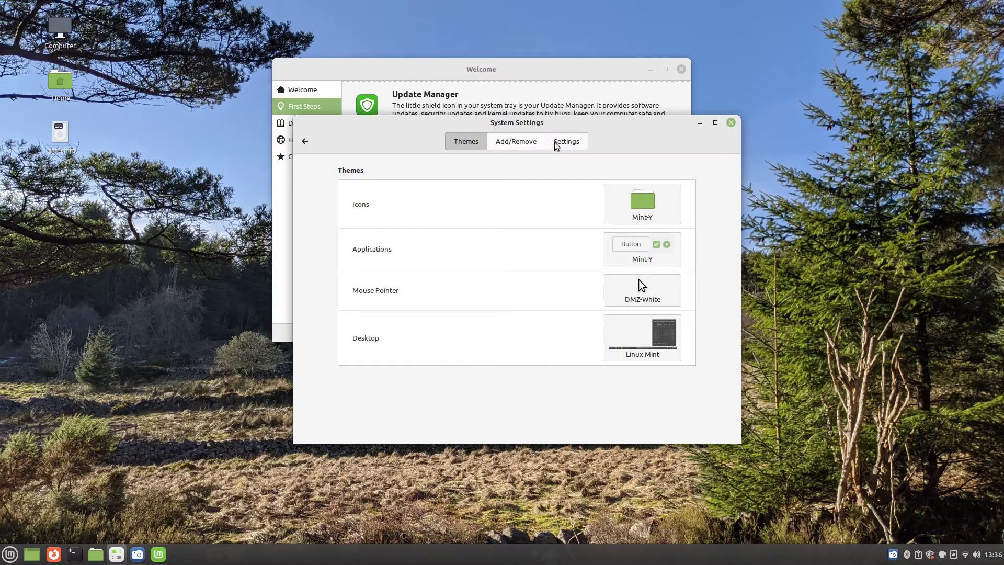
{"action": "left_click", "coordinate": [334, 269]}
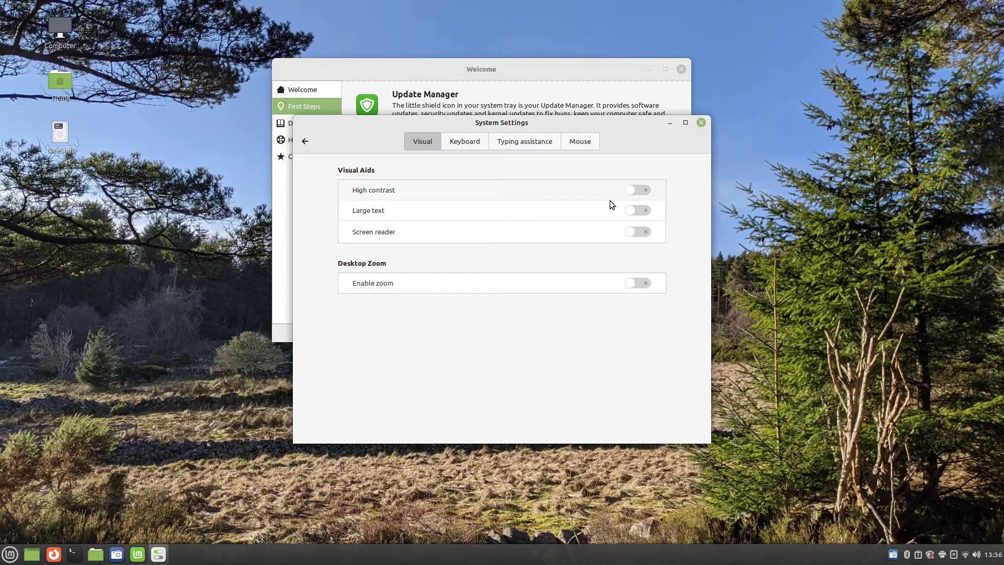
Toggle Large text on and off twice in Accessibility, leaving it off
{"action": "left_click", "coordinate": [639, 211]}
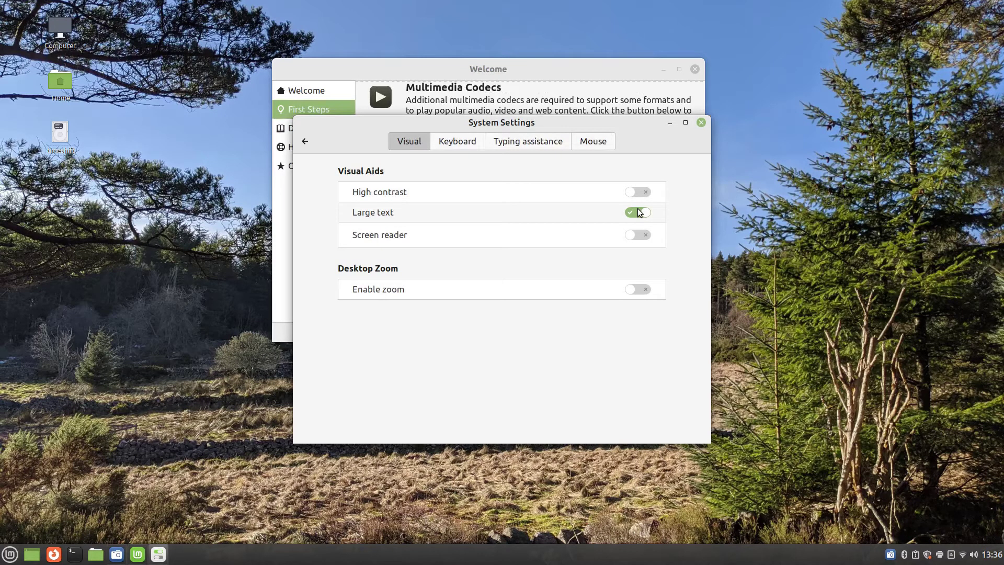
{"action": "left_click", "coordinate": [638, 211]}
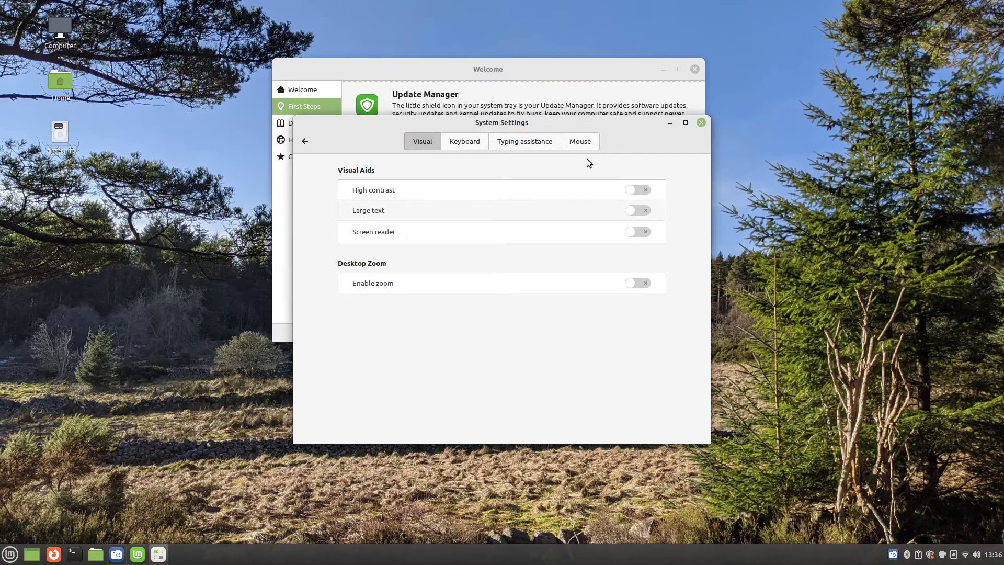
{"action": "key", "text": "space"}
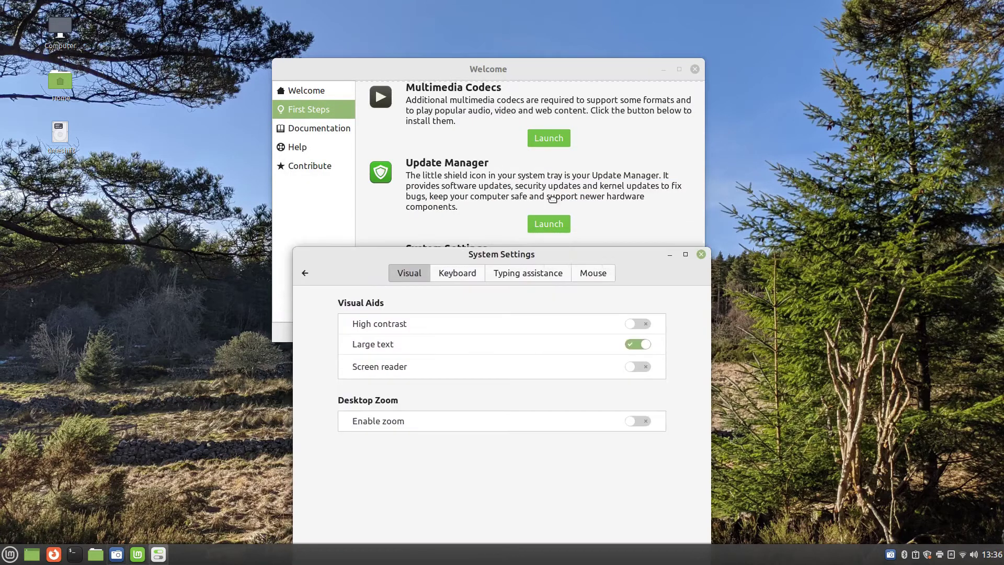
{"action": "key", "text": "space"}
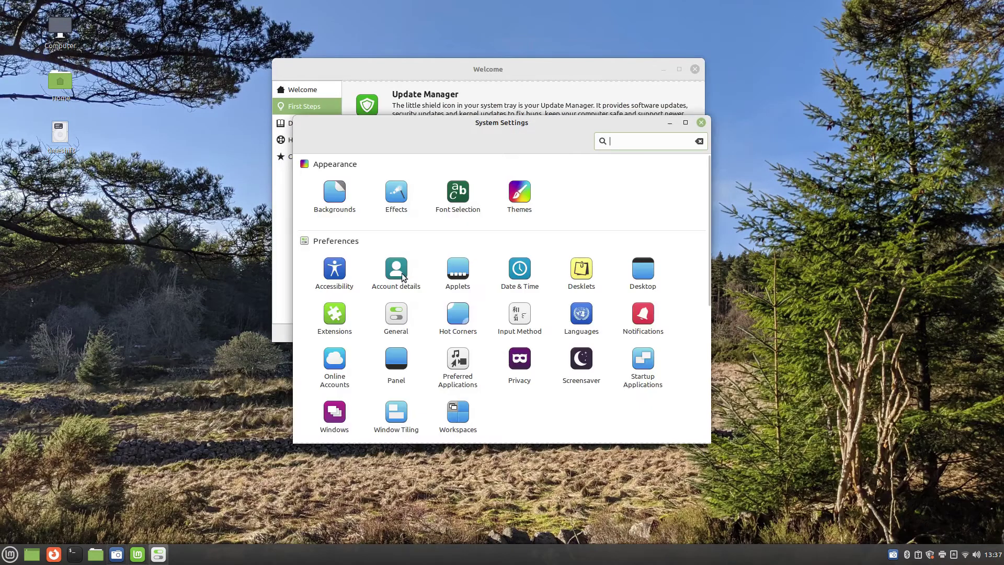
{"action": "left_click", "coordinate": [398, 270]}
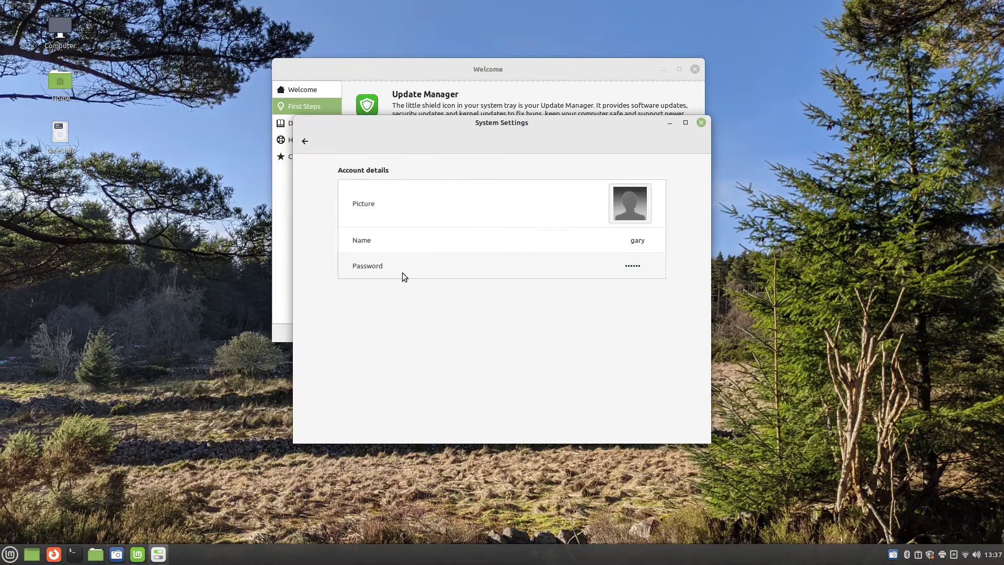
Set the account picture to PXL_20220502_173814955.jpg from the Pictures folder
{"action": "left_click", "coordinate": [631, 203]}
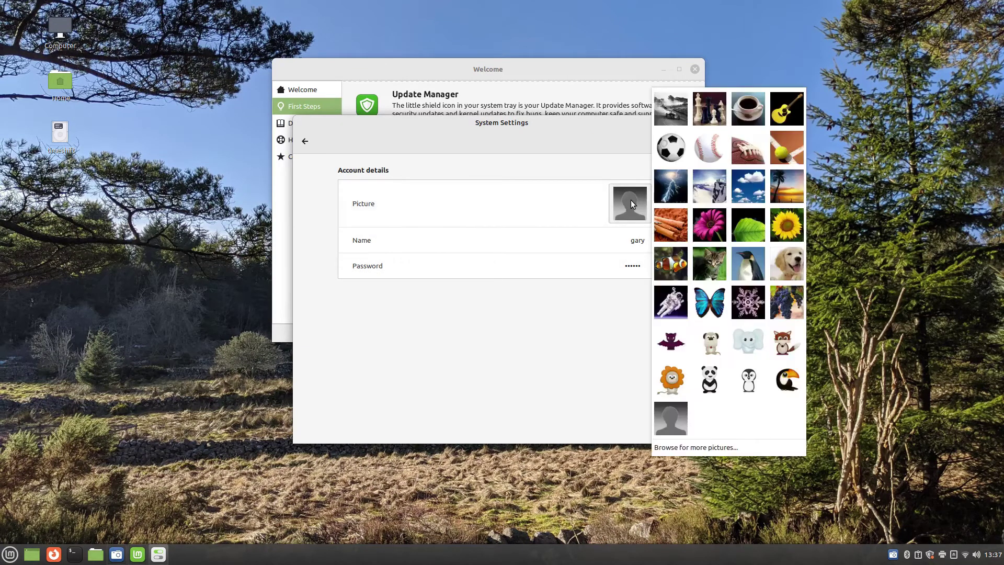
{"action": "left_click", "coordinate": [681, 448]}
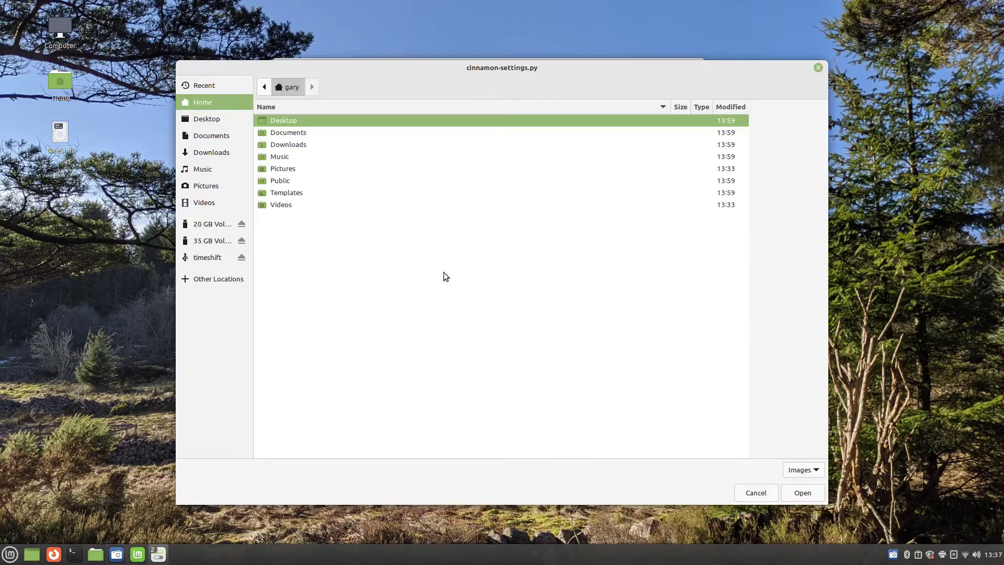
{"action": "double_click", "coordinate": [286, 170]}
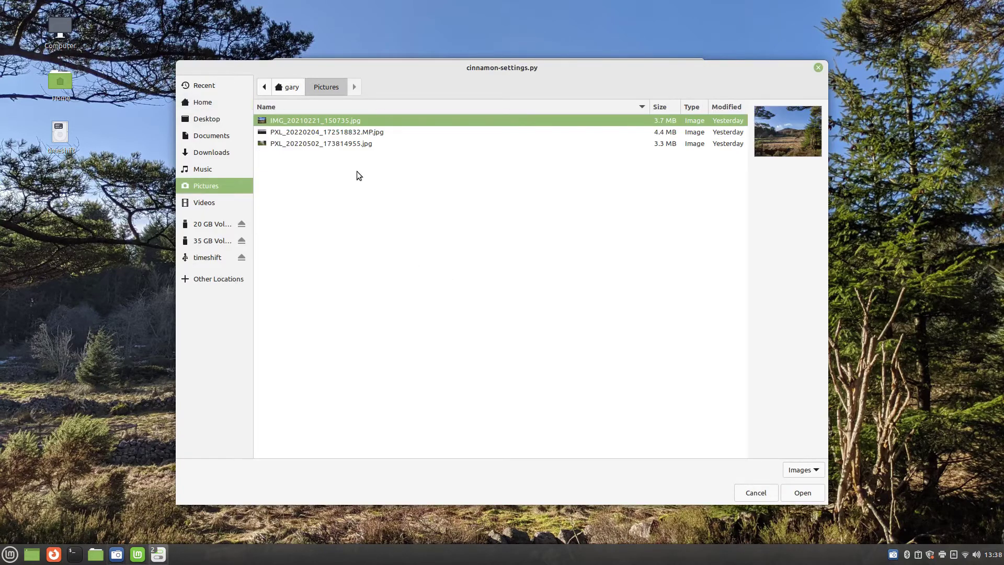
{"action": "left_click", "coordinate": [363, 144]}
{"action": "key", "text": "Return"}
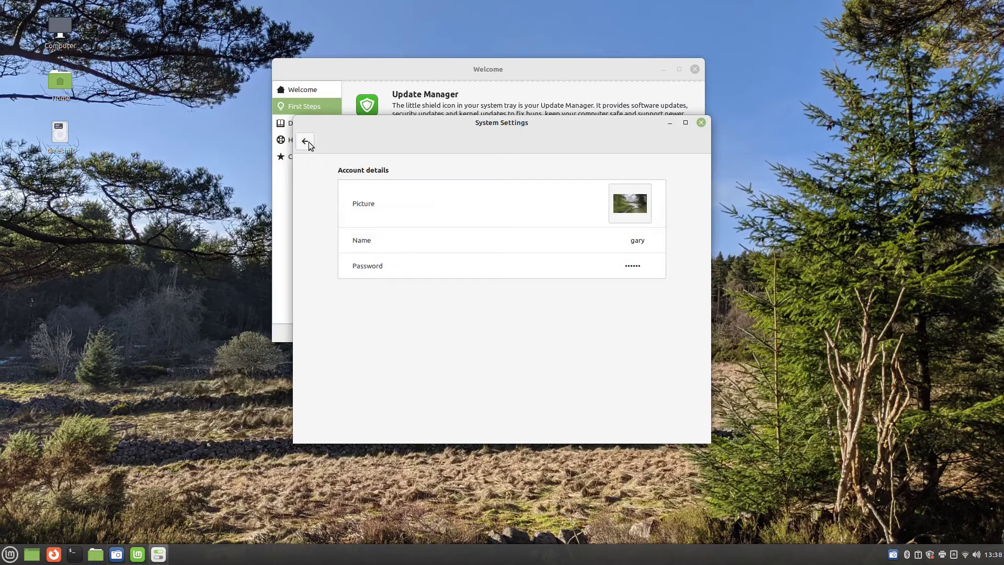
{"action": "left_click", "coordinate": [305, 140]}
Add the Workspace switcher applet to the panel from the Applets settings
{"action": "left_click", "coordinate": [463, 275]}
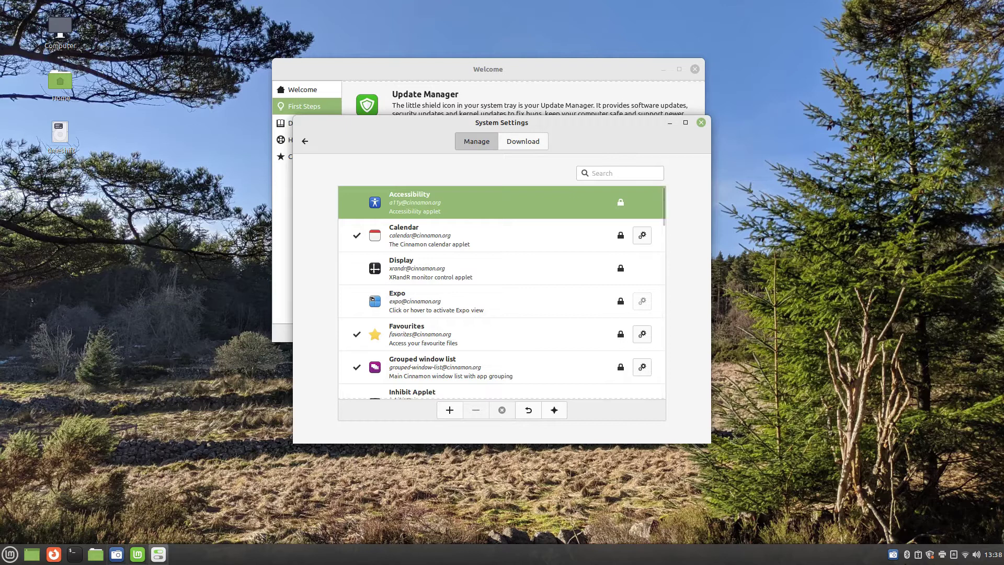
{"action": "left_click", "coordinate": [994, 555]}
{"action": "left_click", "coordinate": [548, 270]}
{"action": "scroll", "coordinate": [547, 270], "scroll_direction": "down", "scroll_amount": 10}
{"action": "scroll", "coordinate": [523, 313], "scroll_direction": "down", "scroll_amount": 5}
{"action": "left_click", "coordinate": [470, 343]}
{"action": "left_click", "coordinate": [449, 410]}
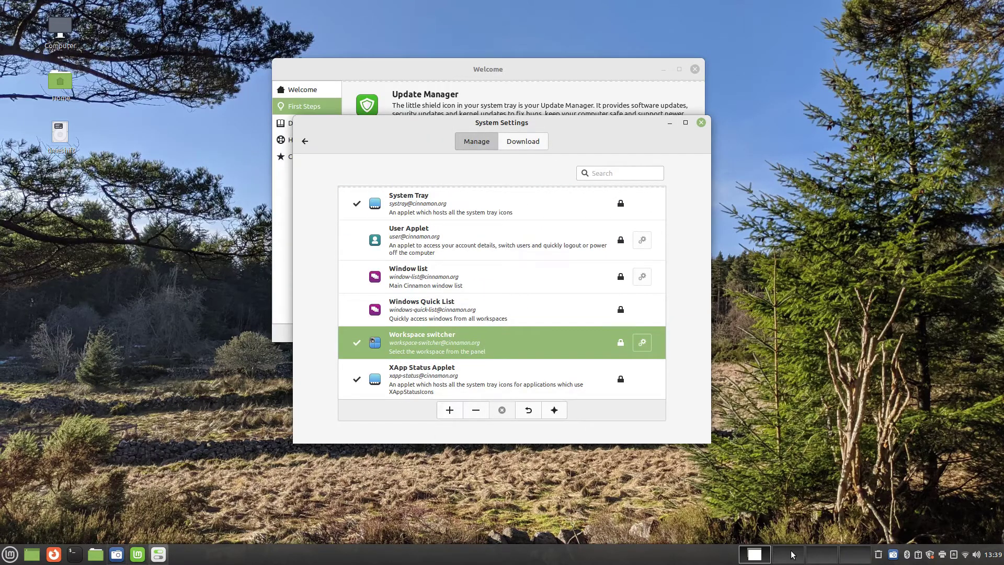
Switch to workspace two and back, then browse the downloadable applets
{"action": "left_click", "coordinate": [792, 557]}
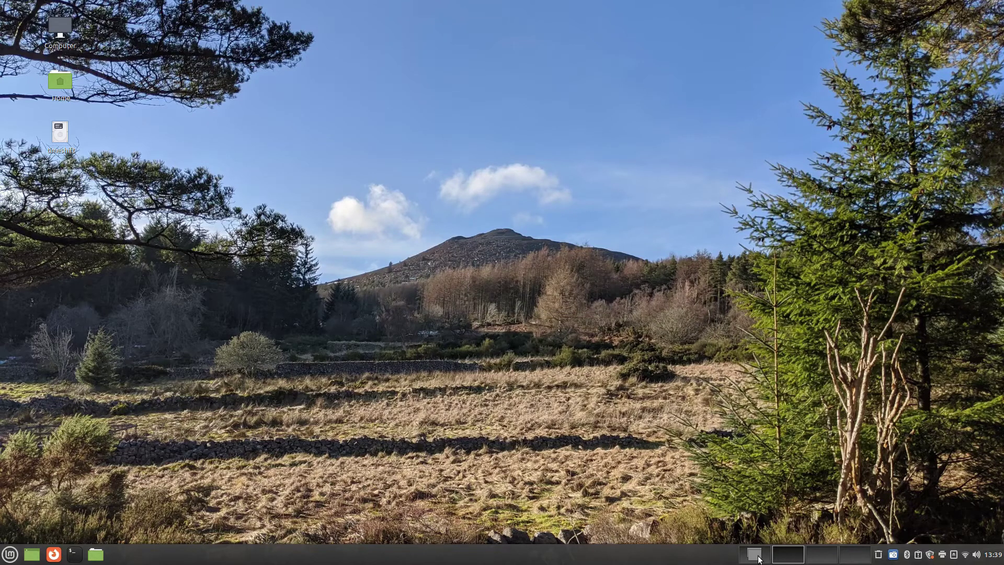
{"action": "left_click", "coordinate": [754, 555]}
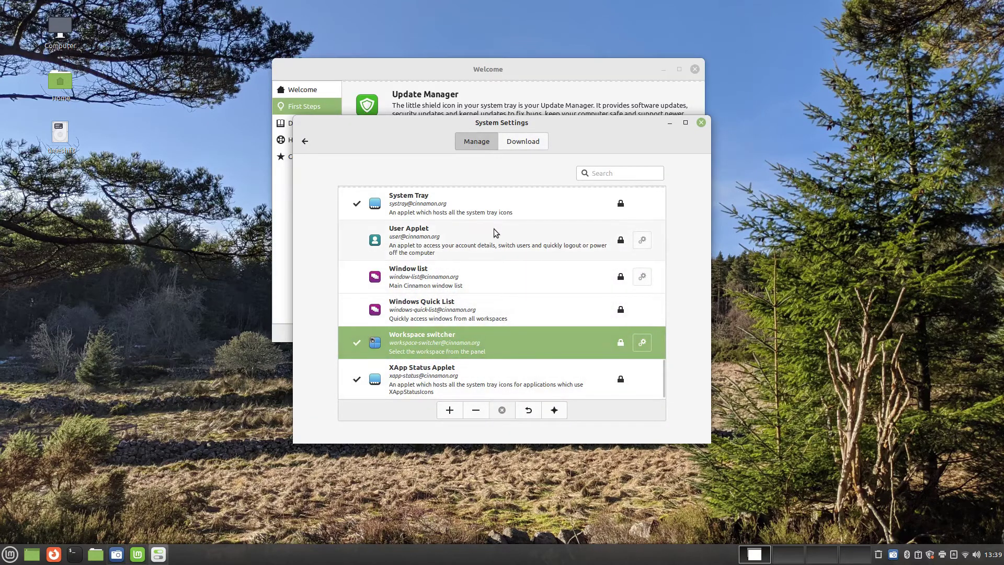
{"action": "left_click", "coordinate": [530, 139]}
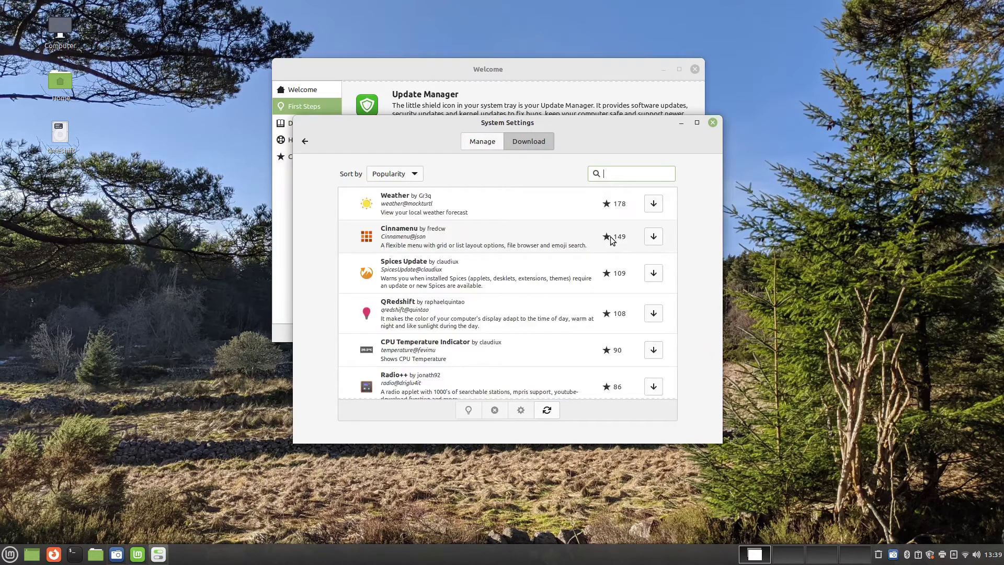
{"action": "scroll", "coordinate": [611, 240], "scroll_direction": "down", "scroll_amount": 5}
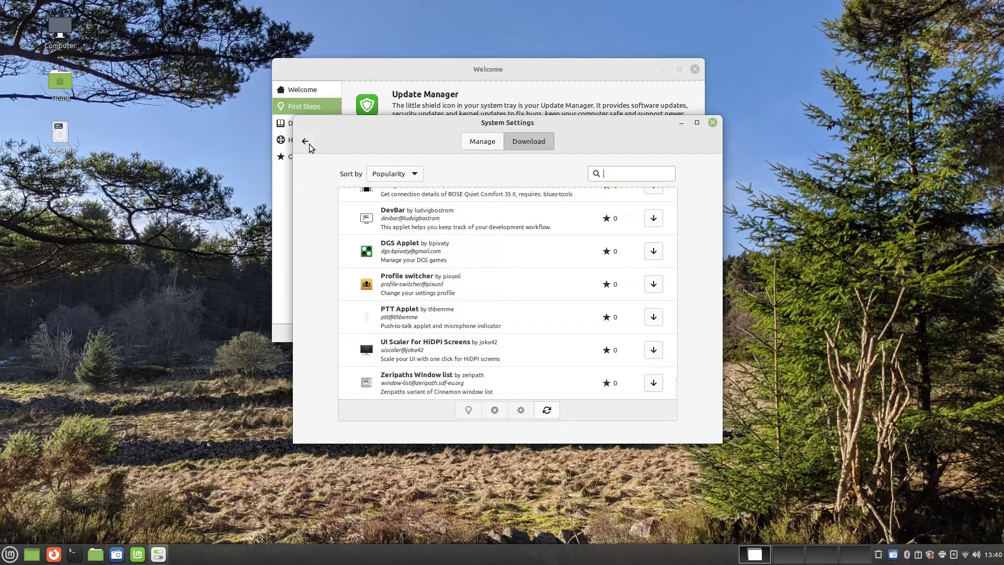
{"action": "left_click", "coordinate": [306, 141]}
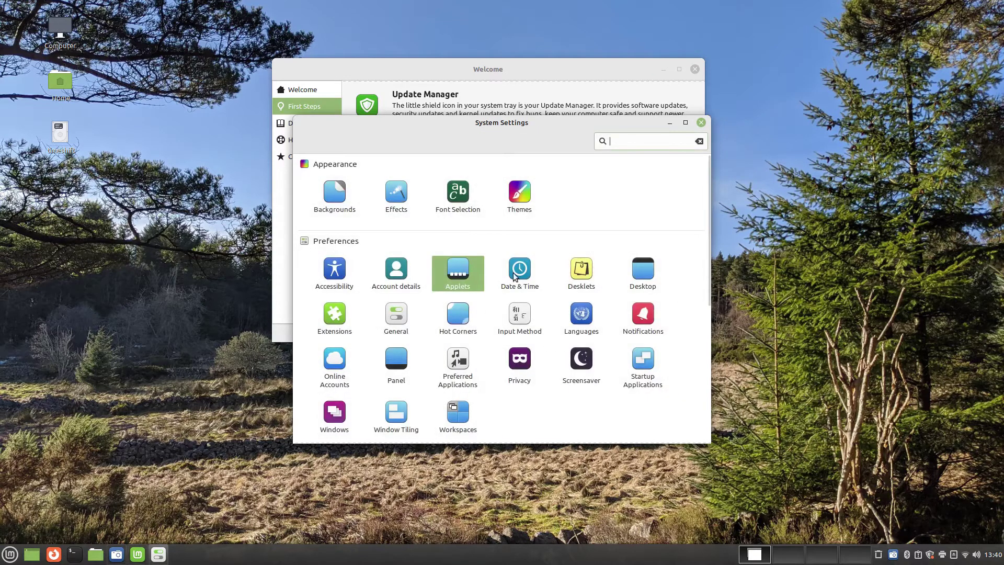
{"action": "left_click", "coordinate": [518, 276]}
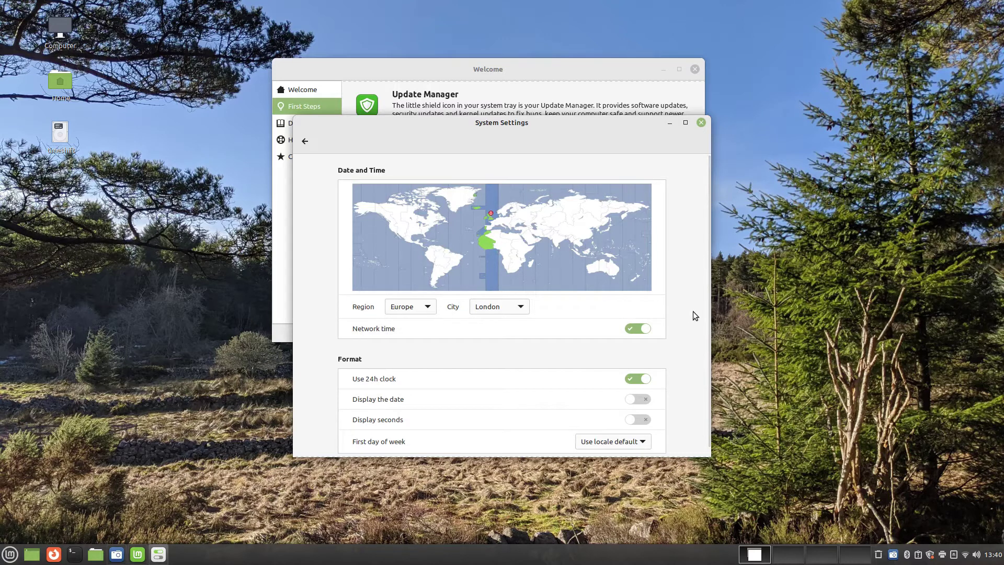
Open Desklets and drag the Clock desklet to the desktop's top-right corner
{"action": "scroll", "coordinate": [703, 275], "scroll_direction": "down", "scroll_amount": 1}
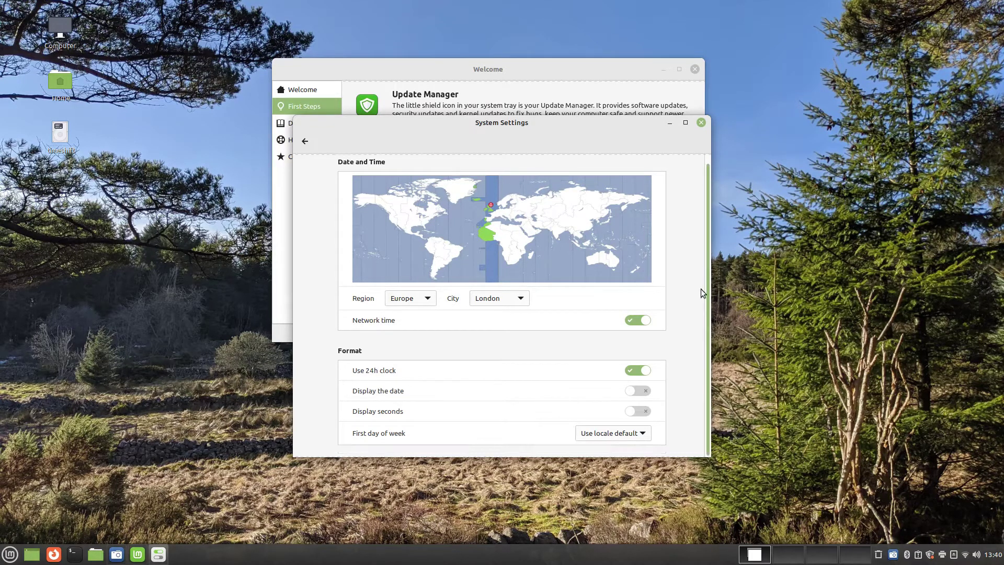
{"action": "key", "text": "BackSpace"}
{"action": "left_click", "coordinate": [582, 271]}
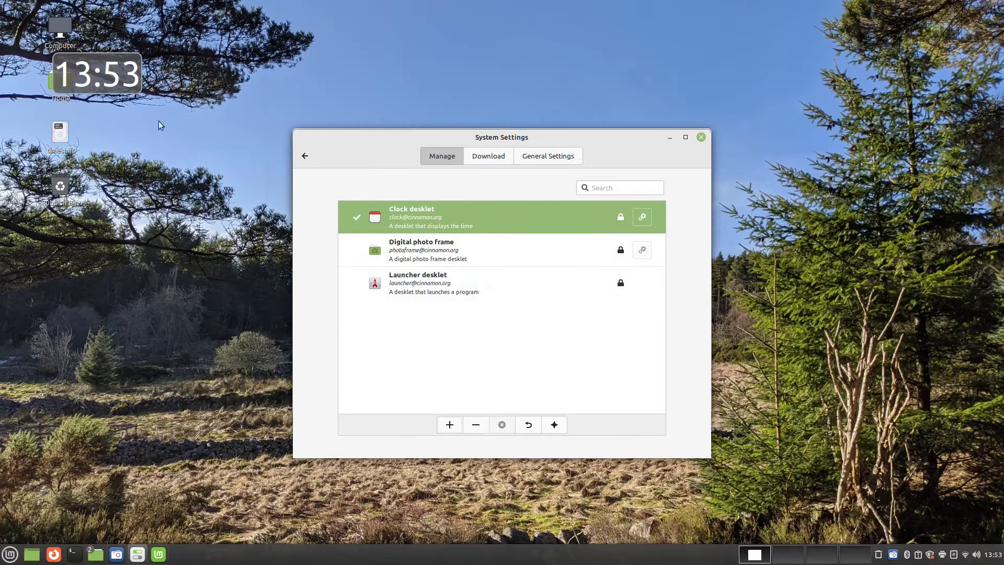
{"action": "left_click_drag", "start_coordinate": [107, 68], "coordinate": [891, 54]}
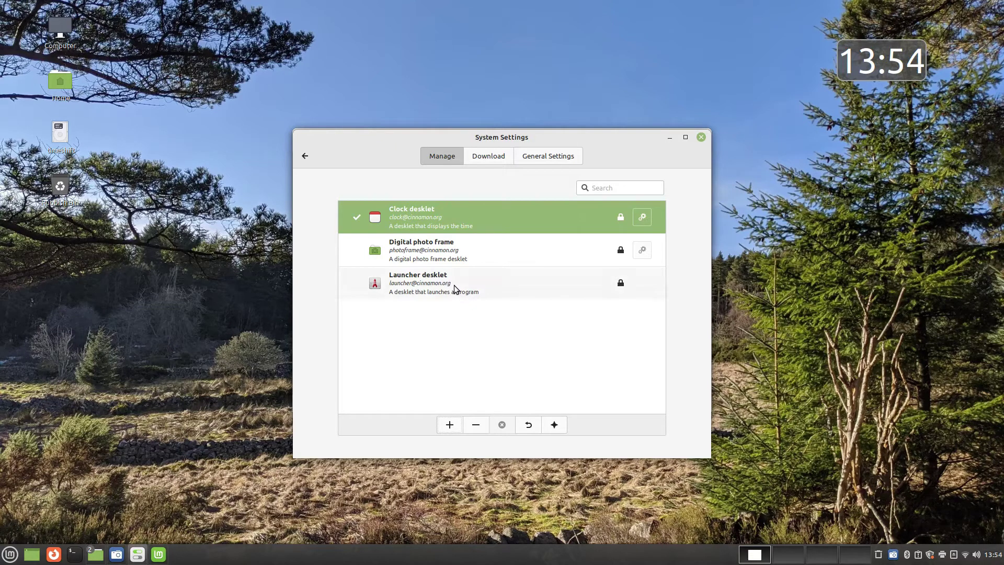
Browse downloadable desklets, then remove the Clock desklet and go back to the overview
{"action": "left_click", "coordinate": [494, 158]}
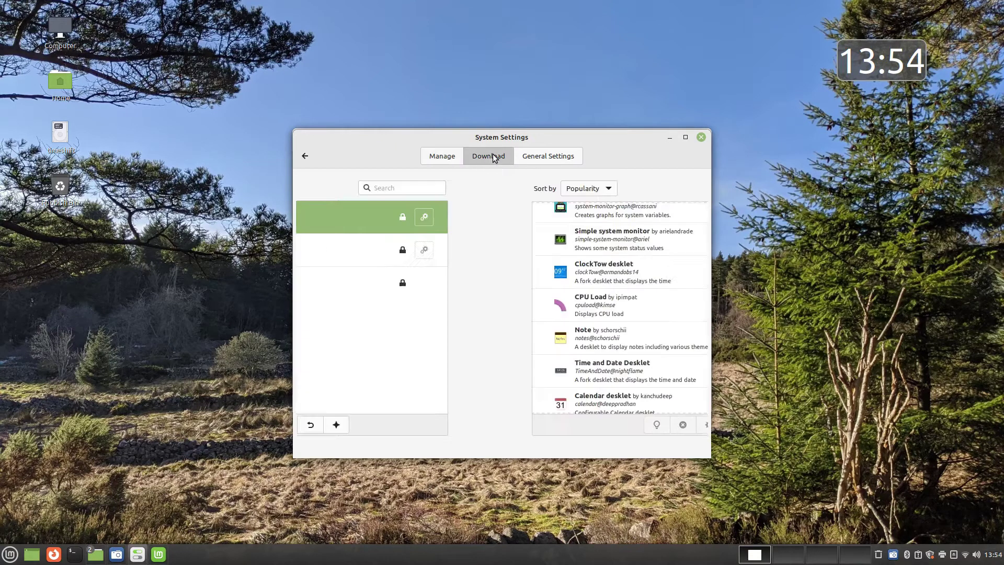
{"action": "left_click_drag", "start_coordinate": [666, 236], "coordinate": [670, 205]}
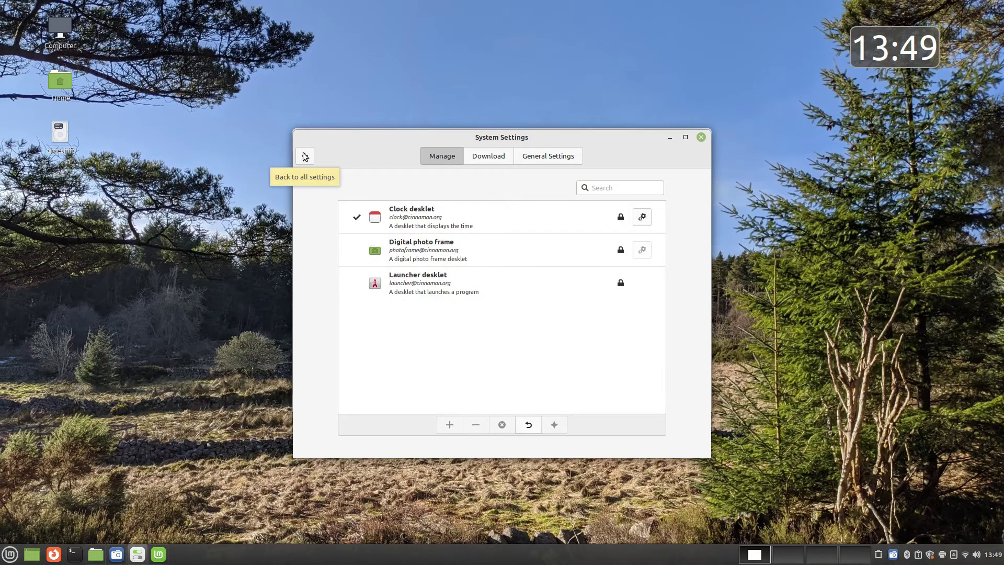
{"action": "left_click", "coordinate": [458, 222]}
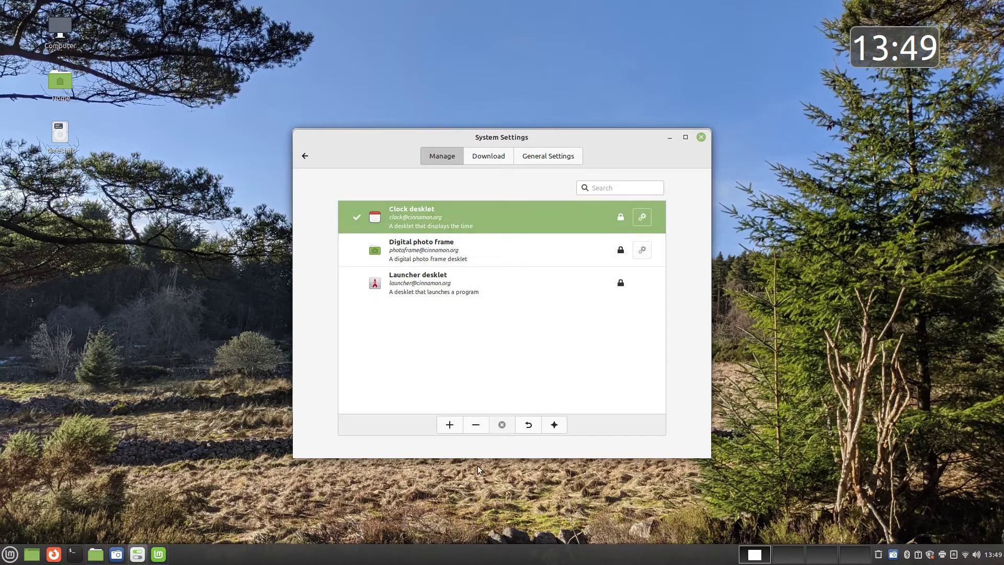
{"action": "left_click", "coordinate": [476, 426]}
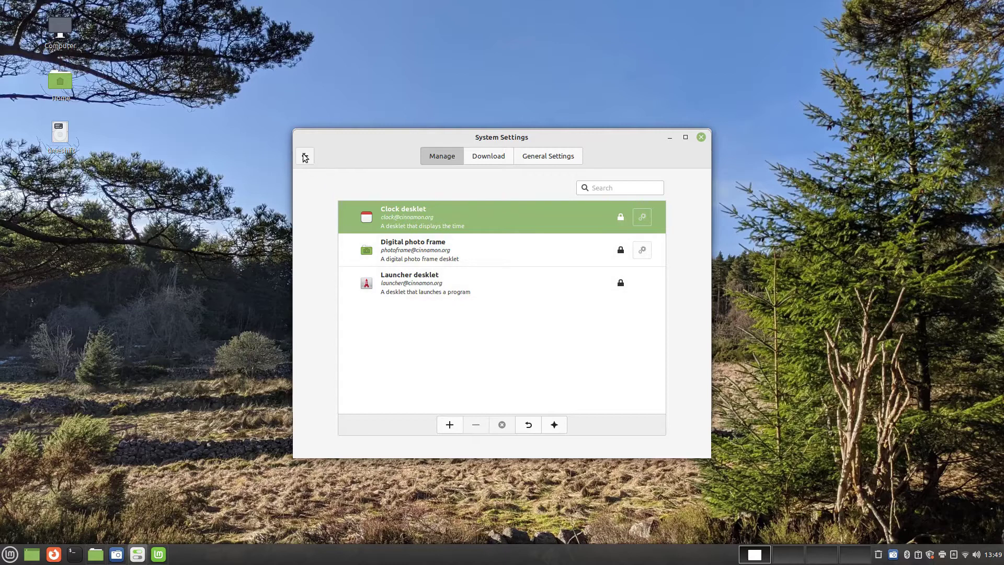
{"action": "left_click", "coordinate": [305, 156]}
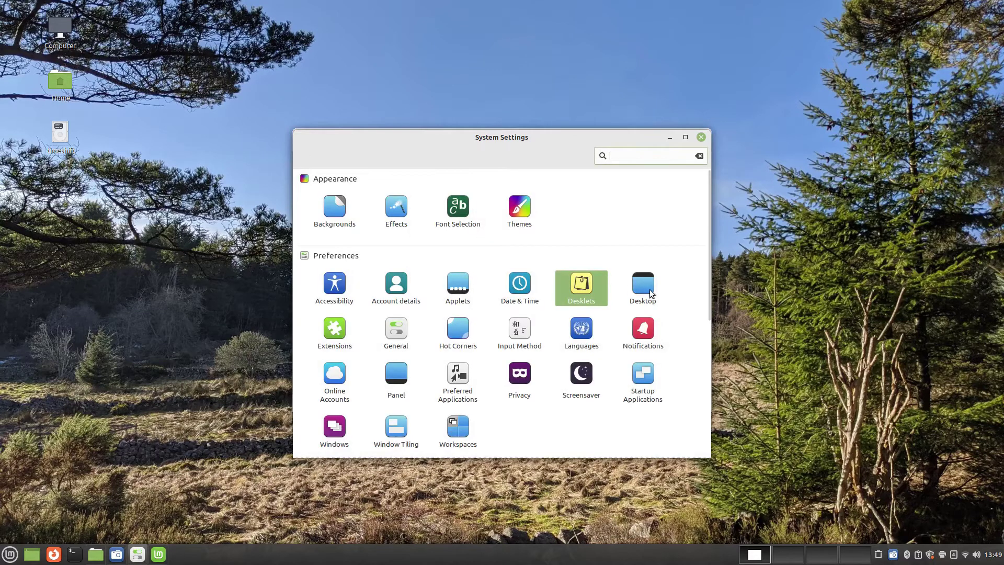
Hide the Home icon from the desktop in the Desktop settings
{"action": "left_click", "coordinate": [648, 289]}
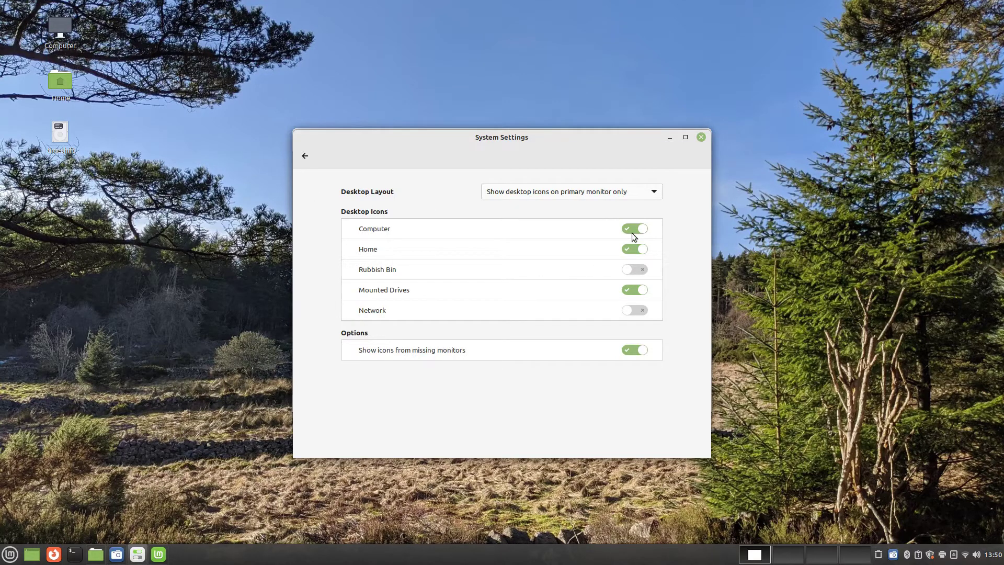
{"action": "left_click", "coordinate": [639, 249]}
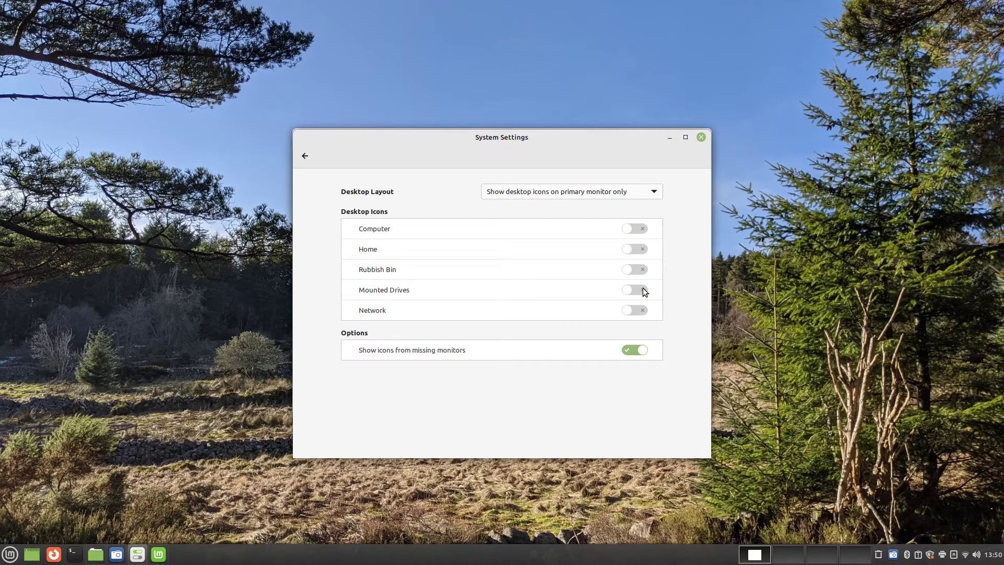
{"action": "left_click", "coordinate": [305, 156]}
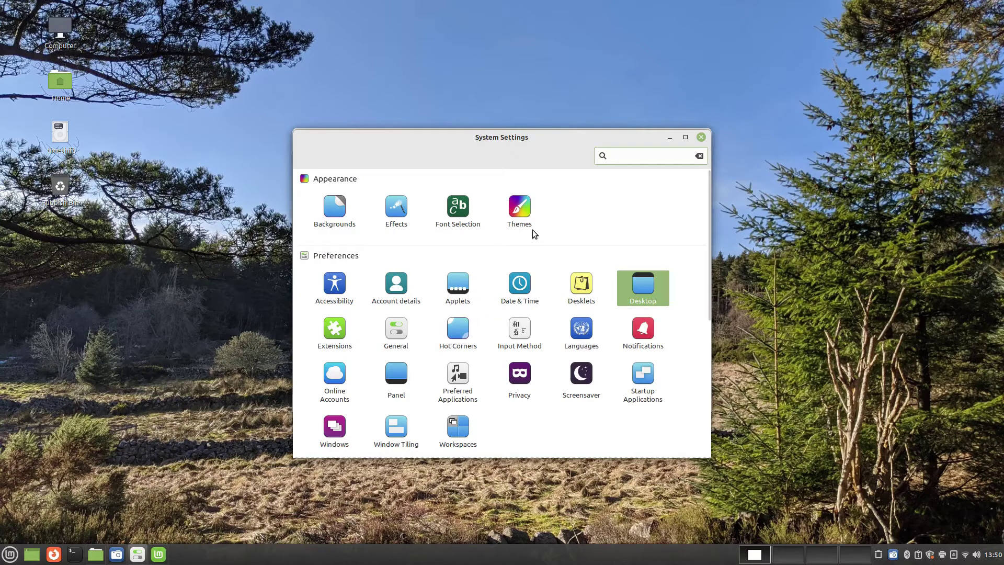
Scroll through the extensions available for download, then return to the overview
{"action": "left_click", "coordinate": [341, 329]}
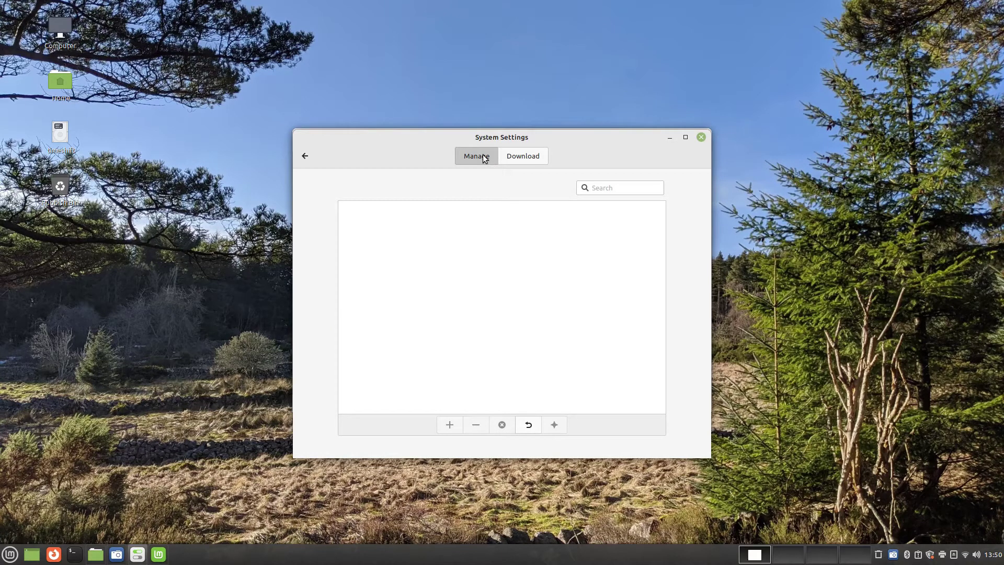
{"action": "left_click", "coordinate": [523, 155]}
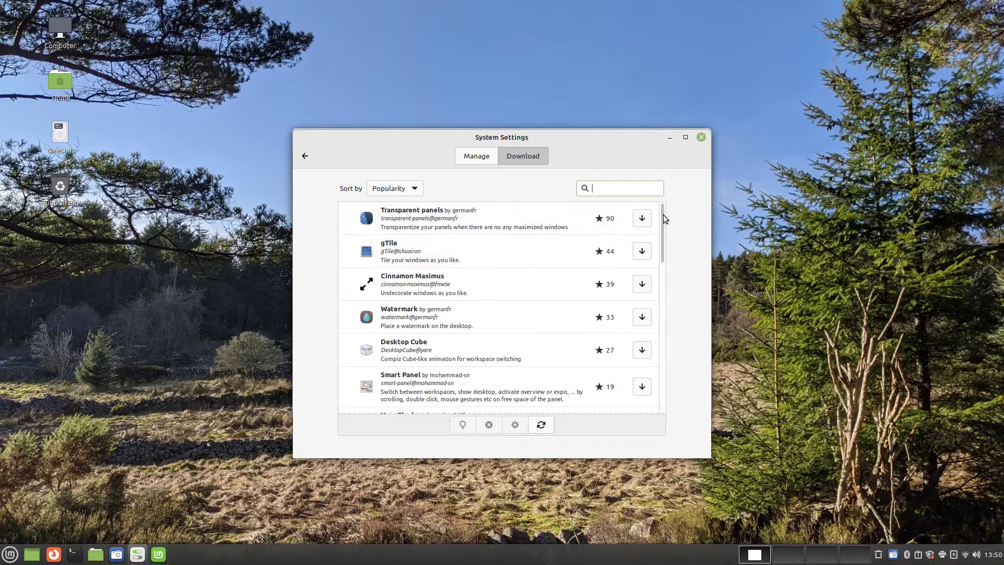
{"action": "left_click_drag", "start_coordinate": [663, 214], "coordinate": [661, 233]}
{"action": "left_click", "coordinate": [304, 155]}
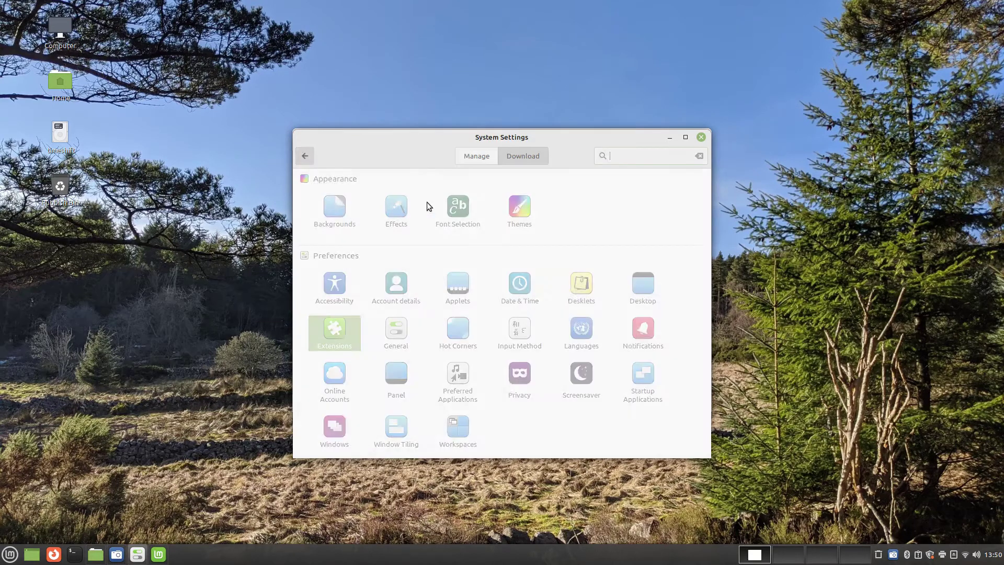
After a look at General, enable the top-left hot corner with Show all workspaces
{"action": "left_click", "coordinate": [400, 334]}
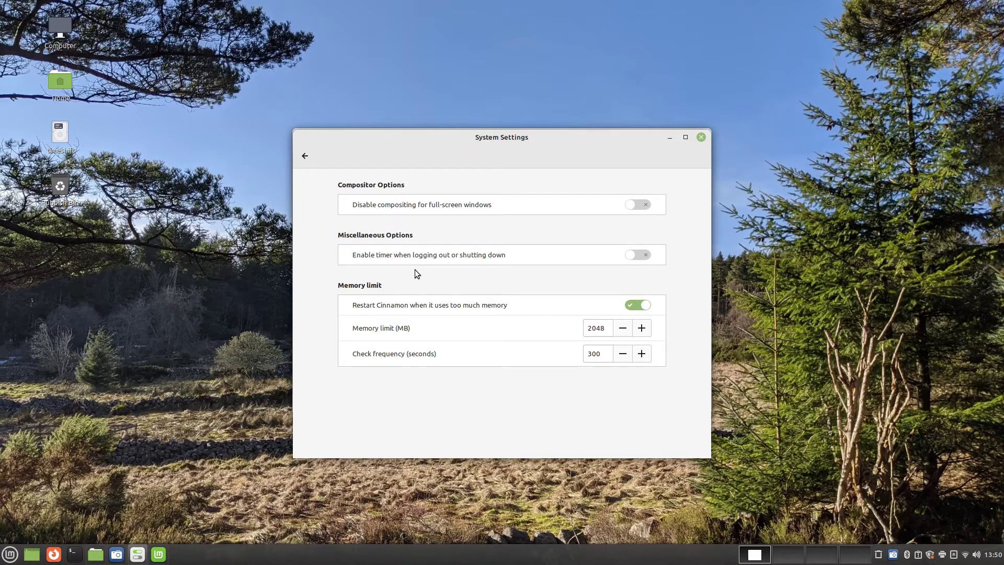
{"action": "left_click", "coordinate": [305, 155]}
{"action": "left_click", "coordinate": [465, 333]}
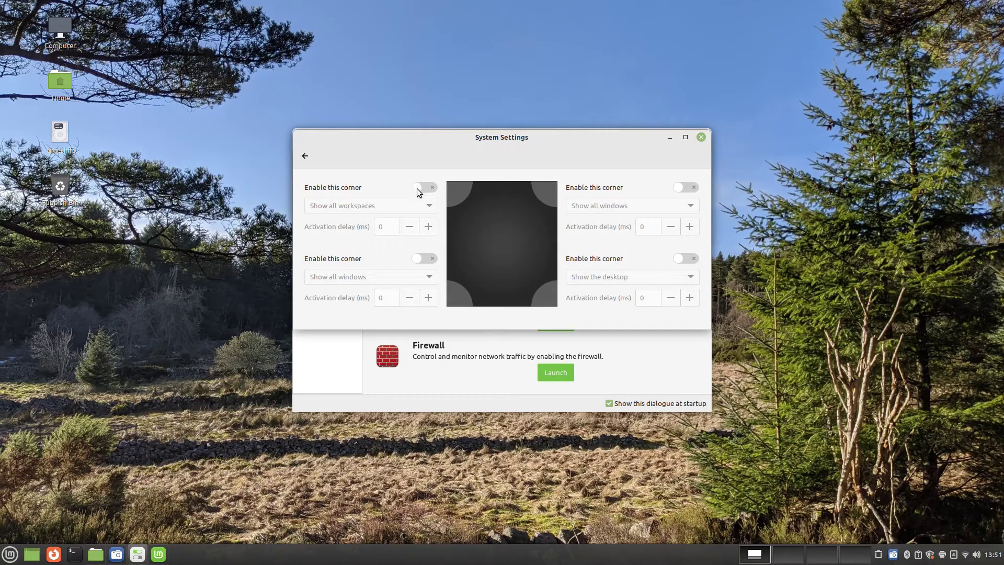
{"action": "left_click", "coordinate": [416, 188]}
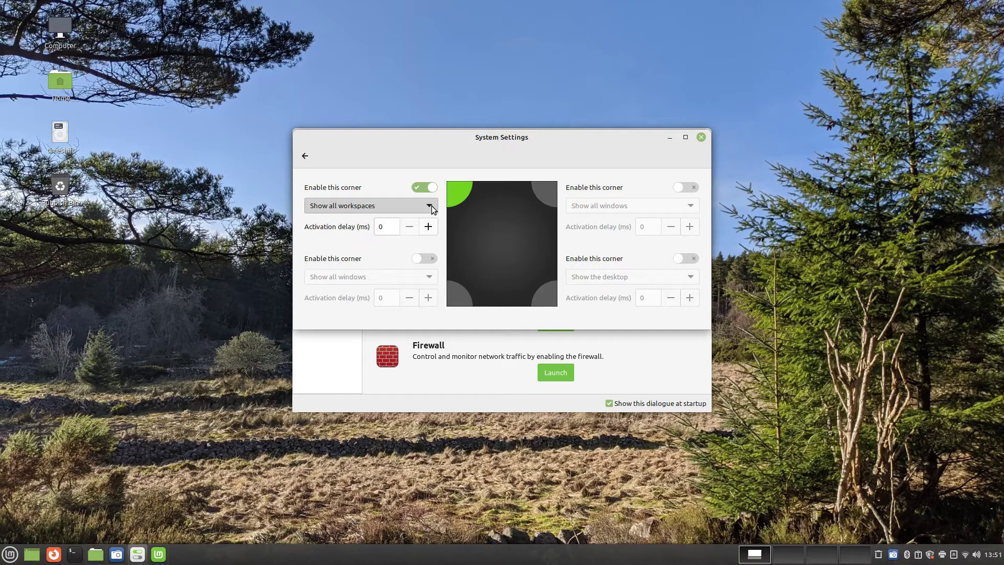
{"action": "left_click", "coordinate": [428, 205]}
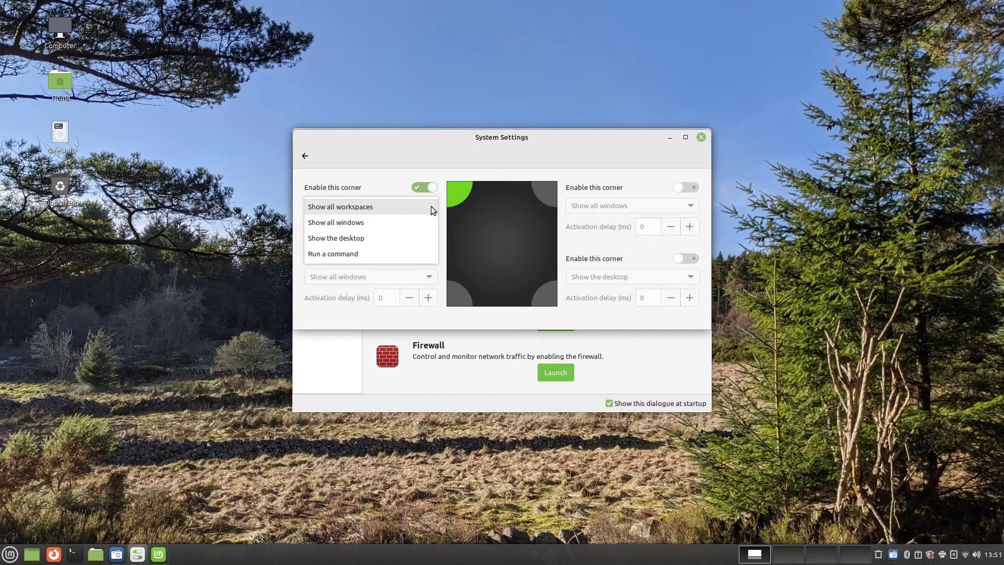
{"action": "left_click", "coordinate": [431, 208]}
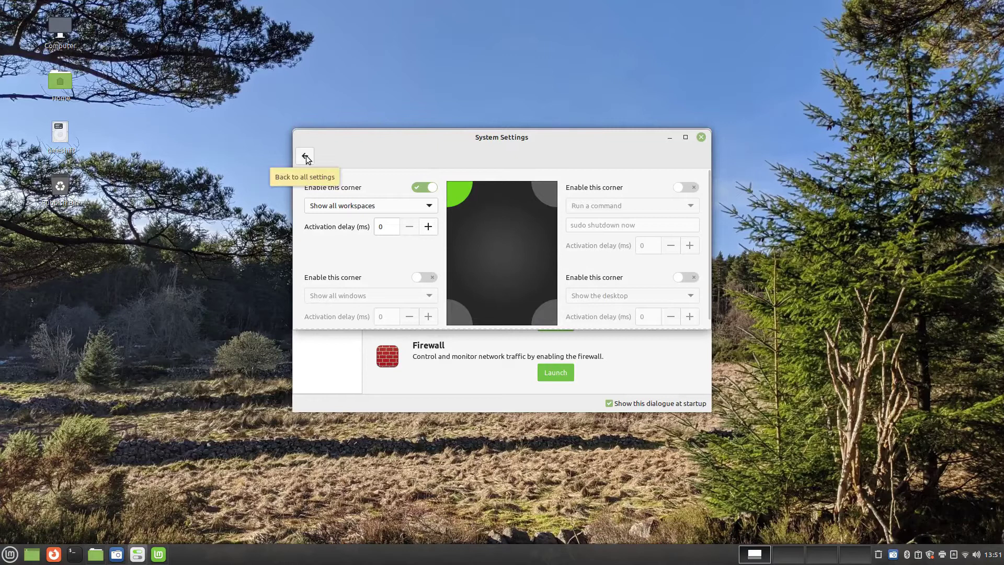
{"action": "left_click", "coordinate": [306, 155]}
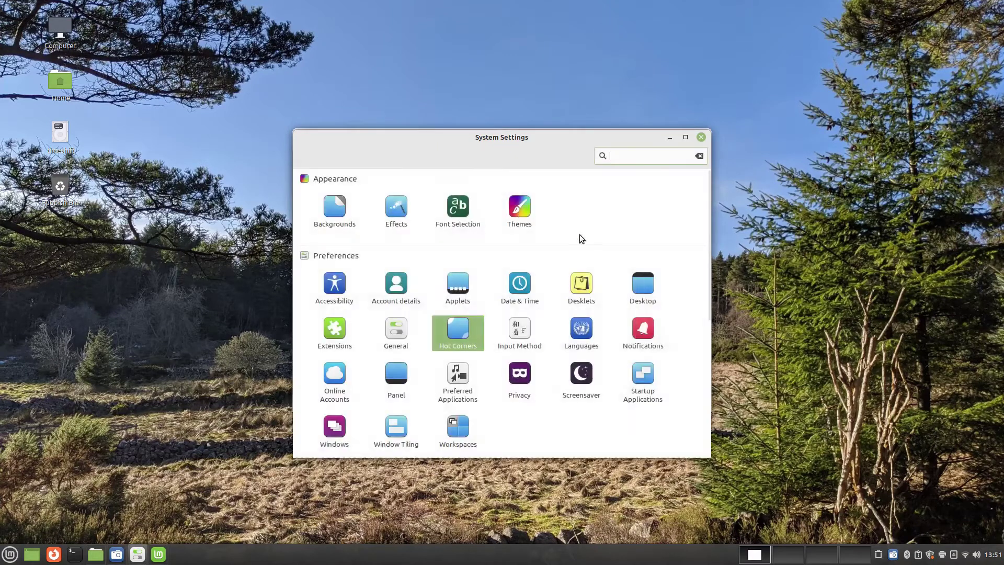
Look at the Input Method and Languages settings, then close the Languages window
{"action": "left_click", "coordinate": [522, 336]}
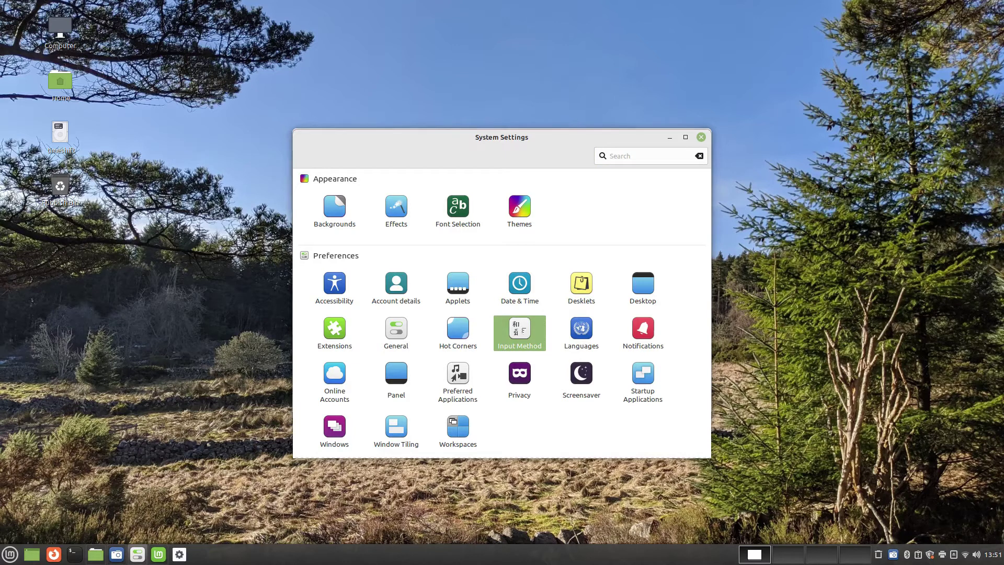
{"action": "left_click", "coordinate": [591, 328]}
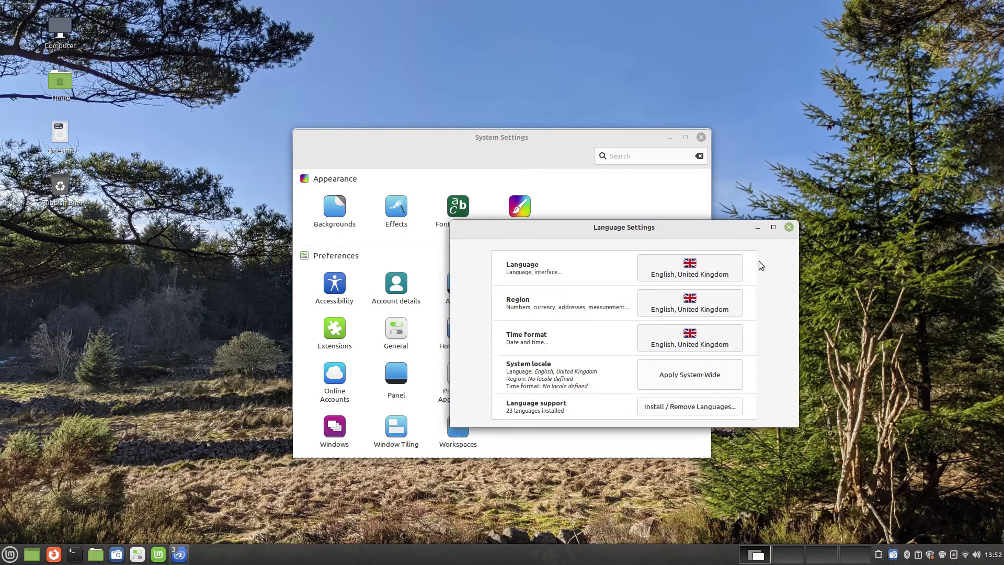
{"action": "left_click", "coordinate": [789, 227]}
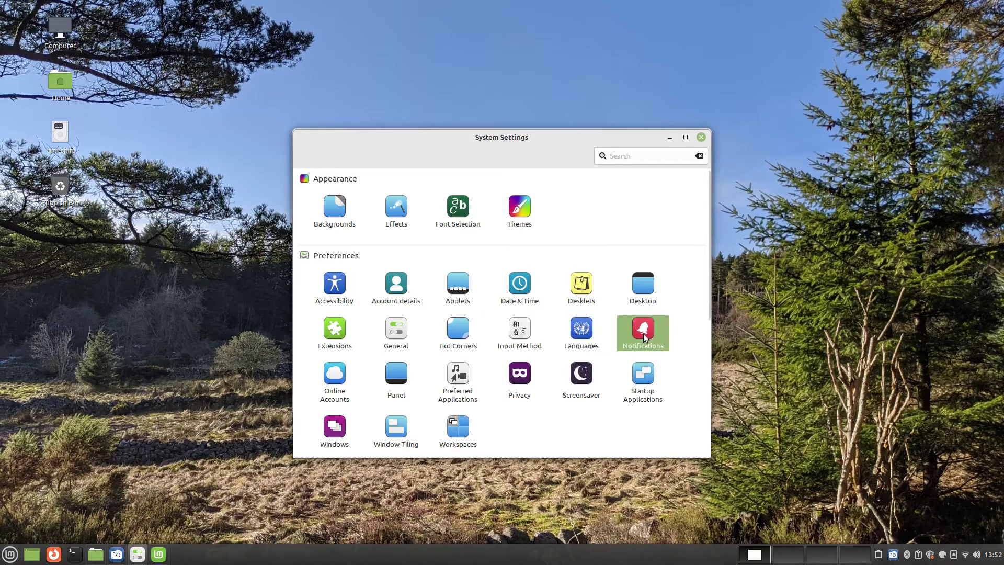
Show notifications at the bottom of the screen and display a test notification
{"action": "left_click", "coordinate": [643, 332]}
{"action": "left_click", "coordinate": [563, 268]}
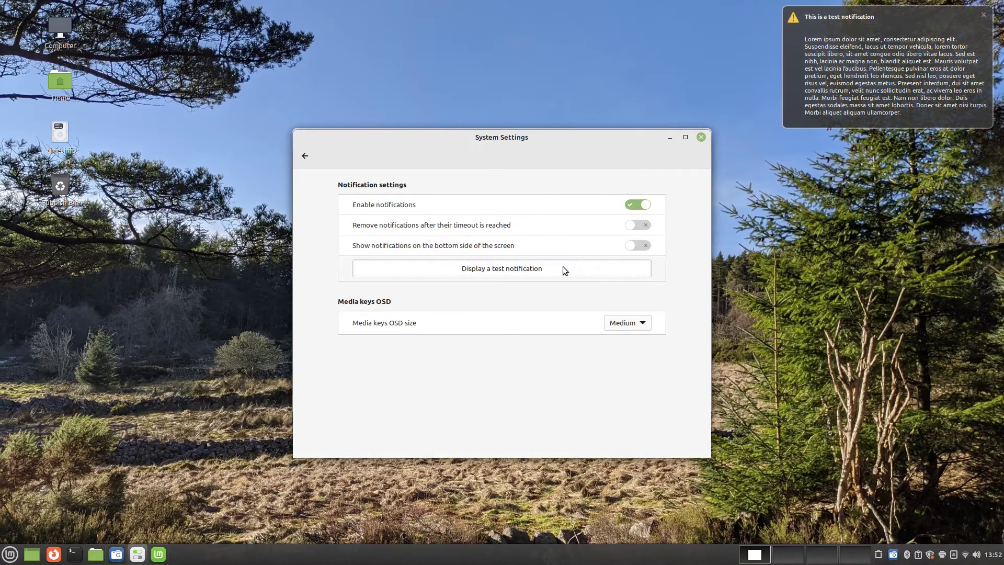
{"action": "left_click", "coordinate": [983, 14]}
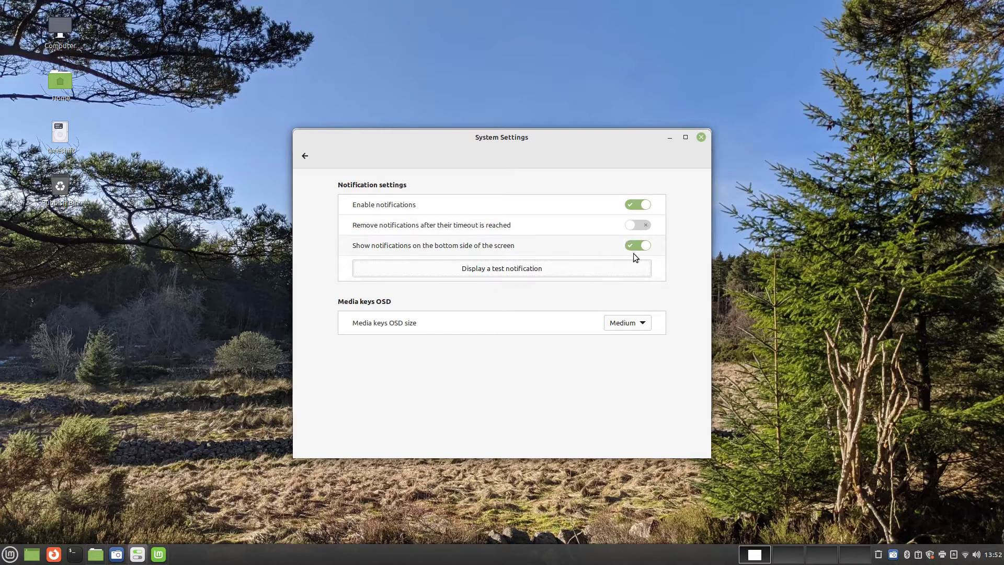
{"action": "left_click", "coordinate": [579, 268]}
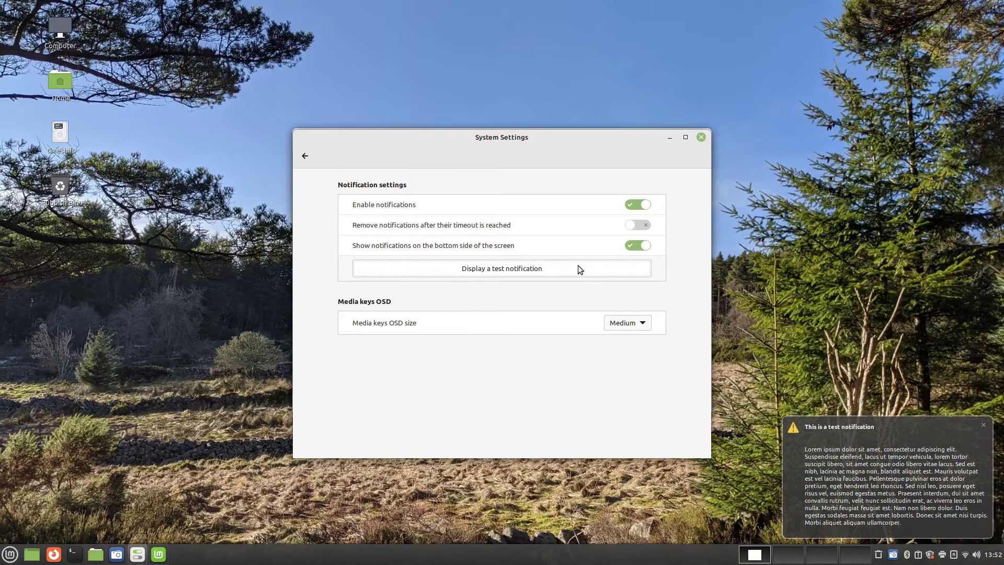
{"action": "left_click", "coordinate": [304, 156]}
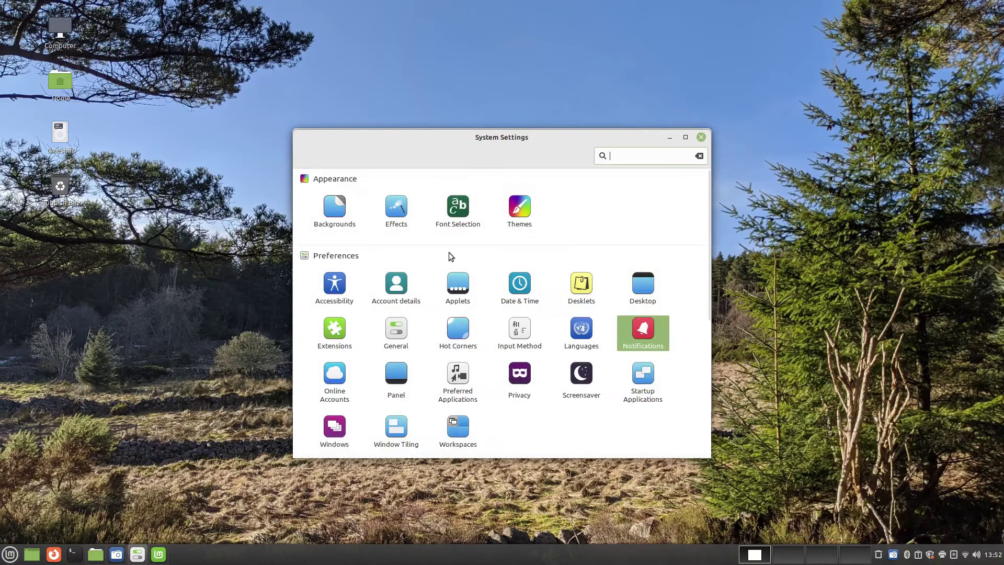
Glance at Online Accounts, then try the panel's Auto-hide and Intelligently hide options
{"action": "left_click", "coordinate": [336, 378]}
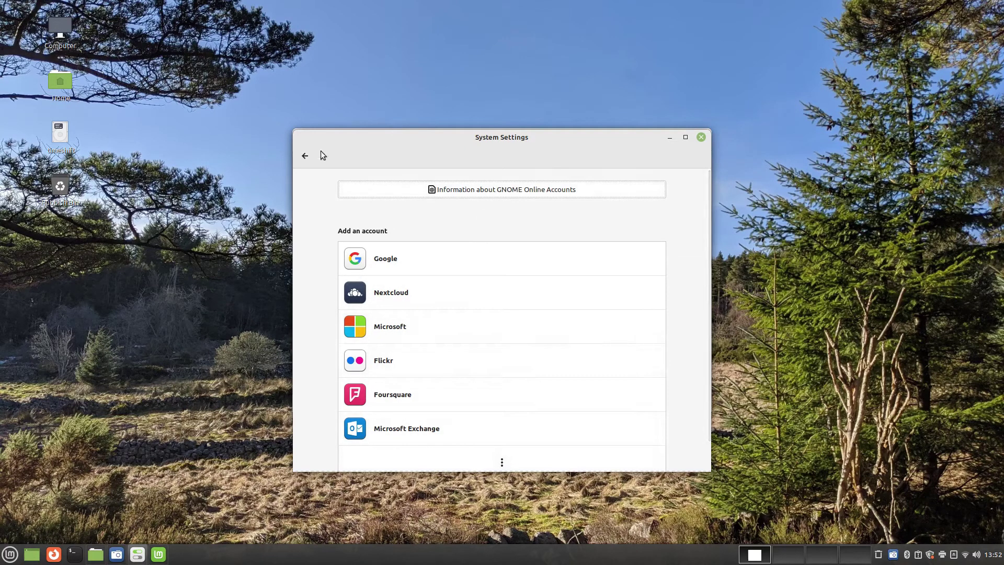
{"action": "left_click", "coordinate": [305, 156]}
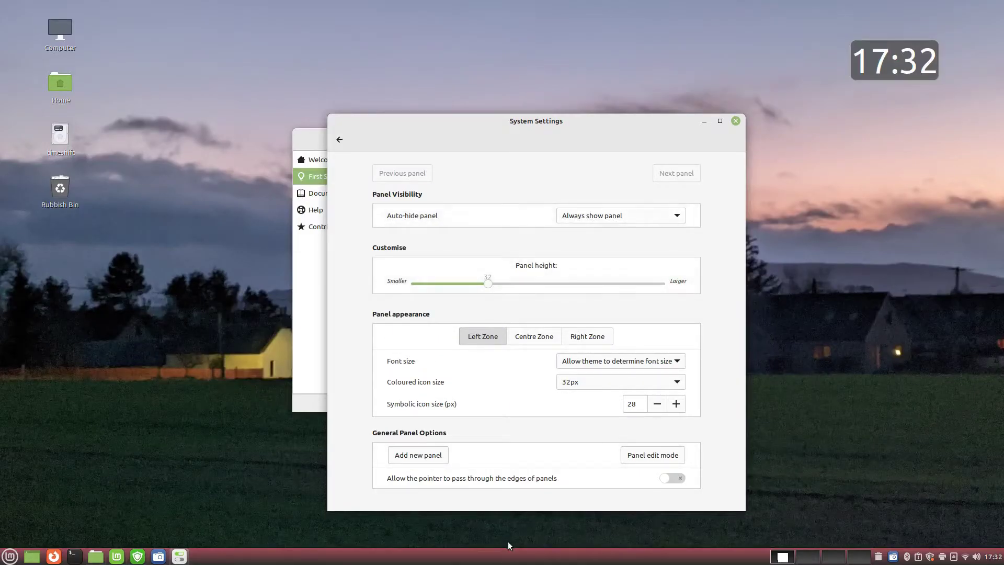
{"action": "left_click_drag", "start_coordinate": [546, 124], "coordinate": [515, 93]}
{"action": "left_click", "coordinate": [619, 186]}
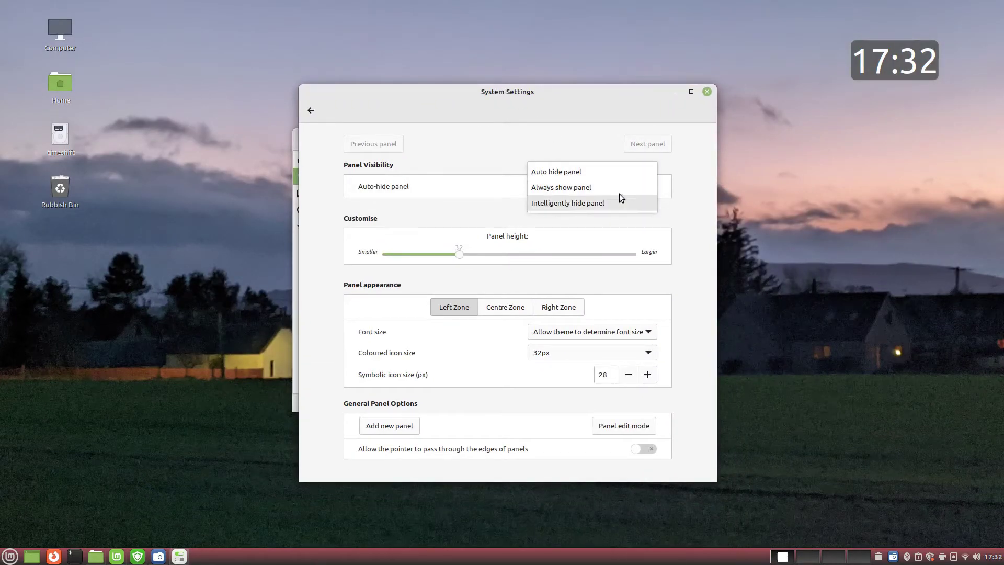
{"action": "left_click", "coordinate": [610, 171]}
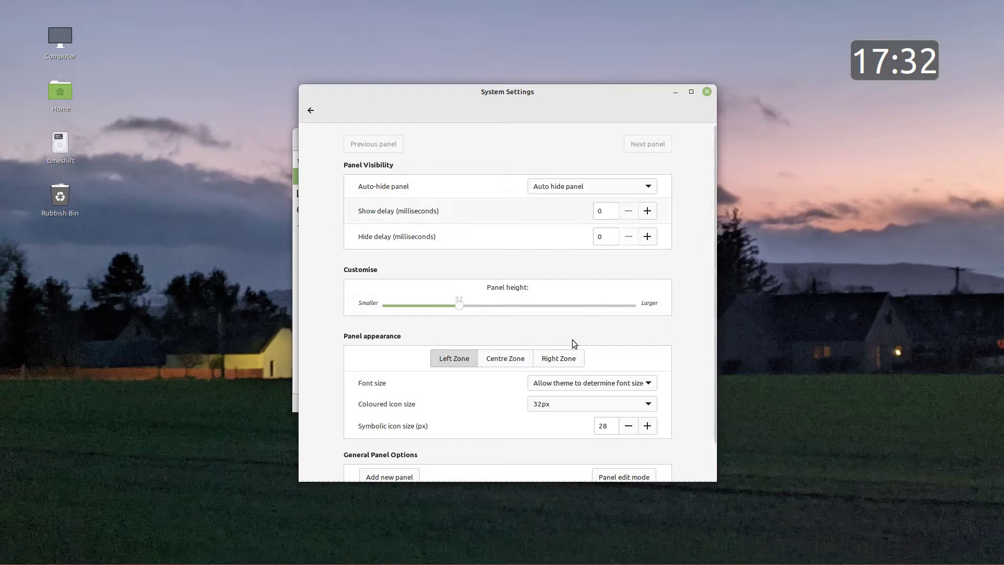
{"action": "mouse_move", "coordinate": [528, 563]}
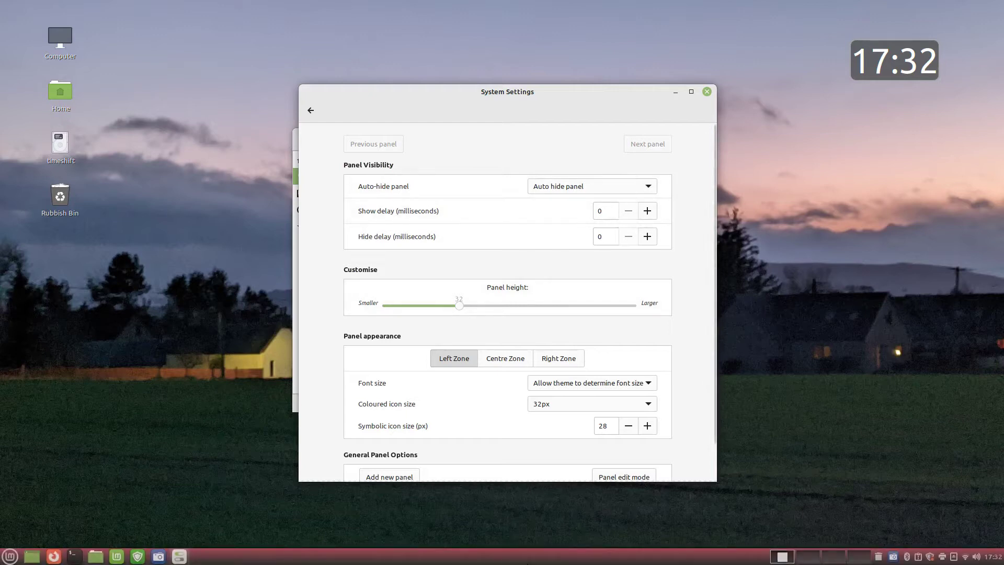
{"action": "left_click", "coordinate": [560, 187]}
{"action": "left_click", "coordinate": [567, 220]}
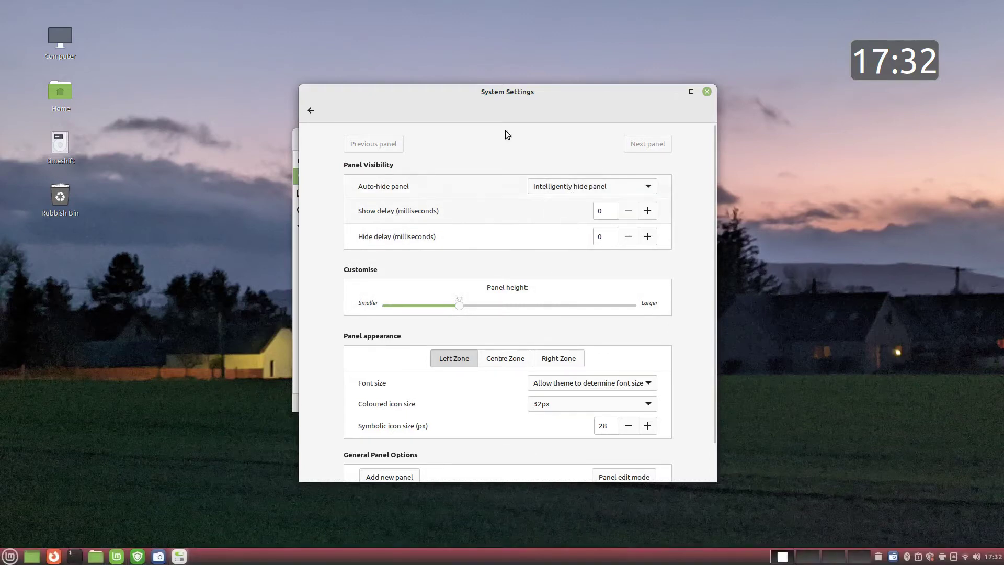
Keep the panel always shown, make it taller, and add a new panel along the top
{"action": "left_click_drag", "start_coordinate": [498, 93], "coordinate": [496, 66]}
{"action": "left_click", "coordinate": [569, 159]}
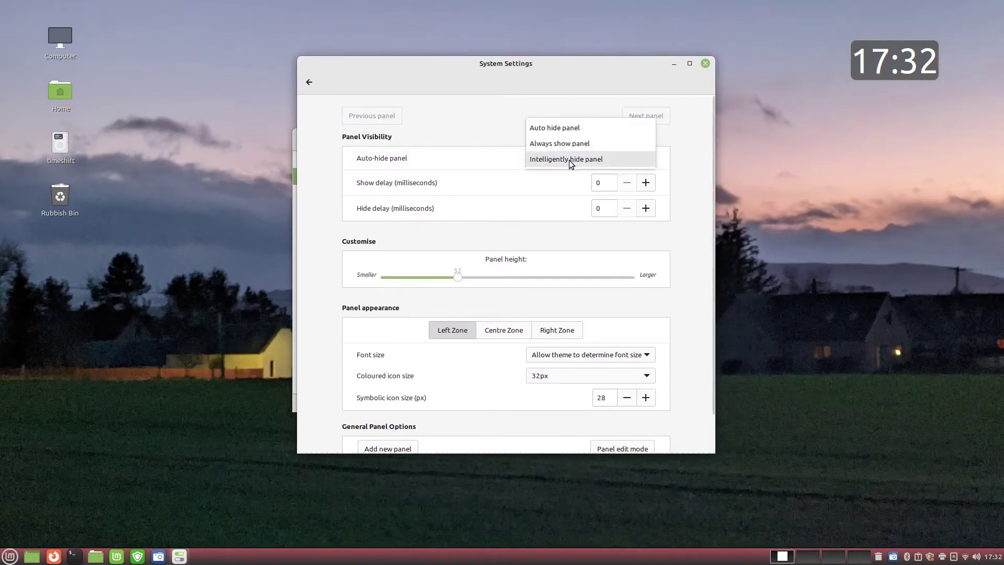
{"action": "left_click", "coordinate": [572, 148]}
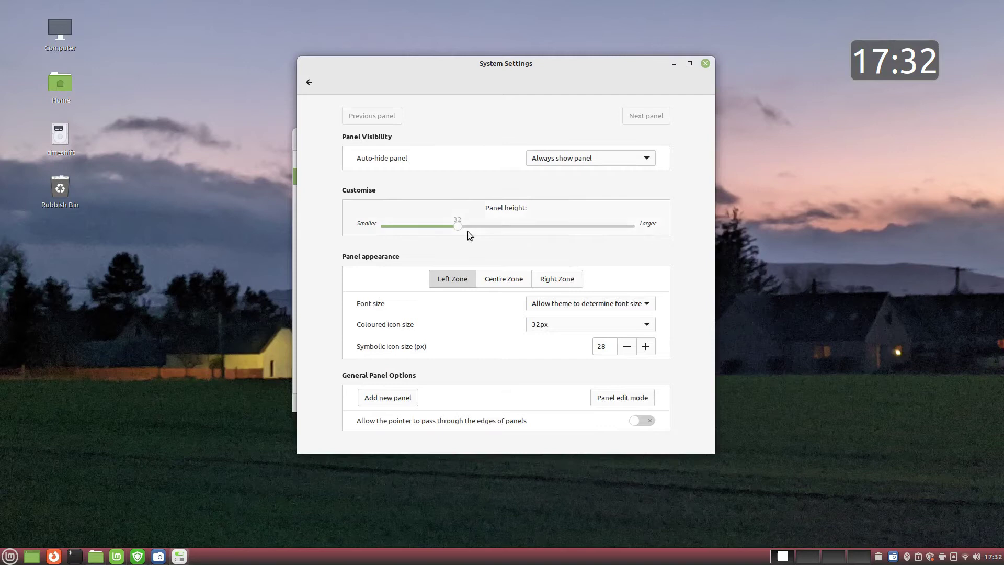
{"action": "left_click_drag", "start_coordinate": [491, 226], "coordinate": [503, 224]}
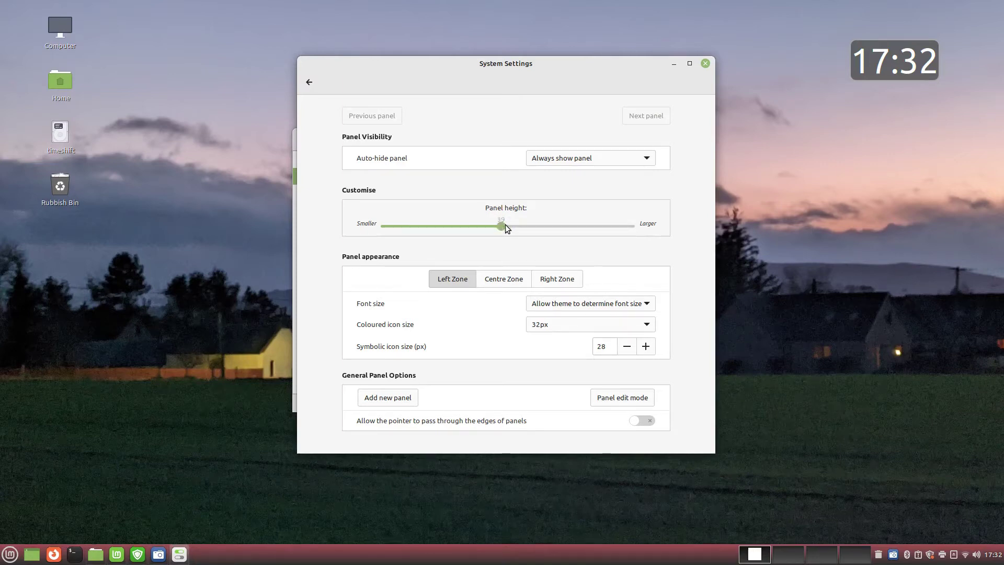
{"action": "left_click", "coordinate": [411, 399]}
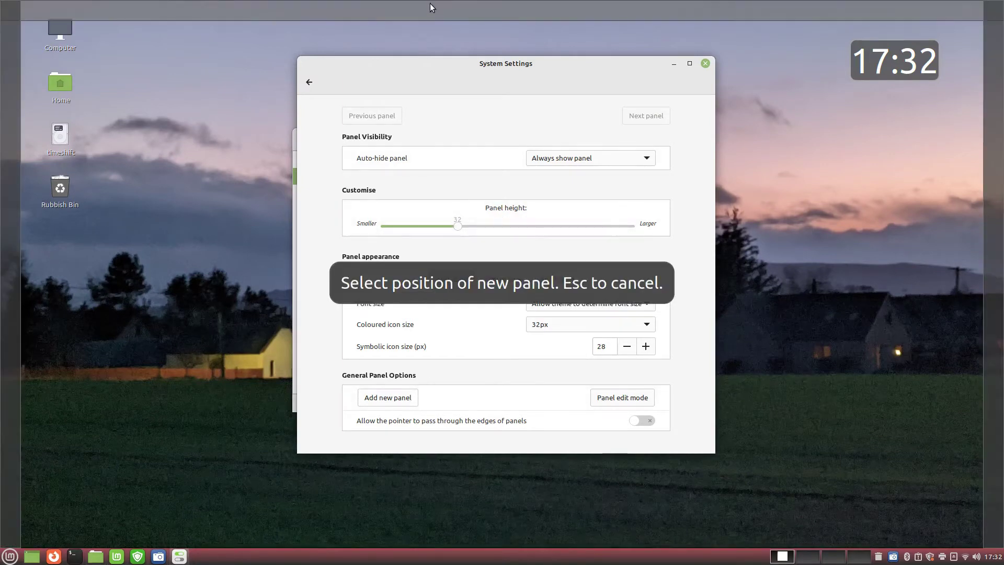
{"action": "left_click", "coordinate": [430, 4]}
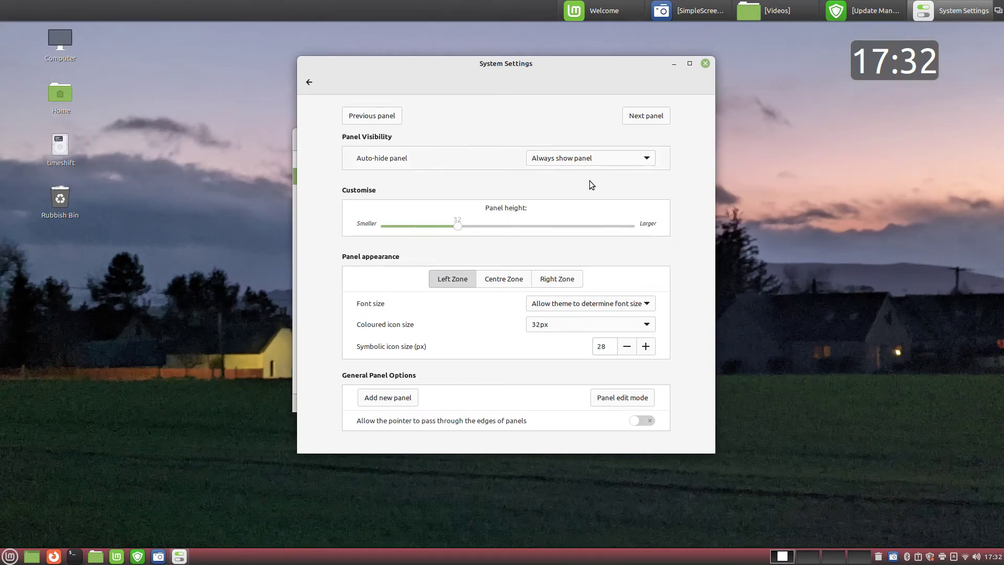
{"action": "left_click", "coordinate": [309, 82]}
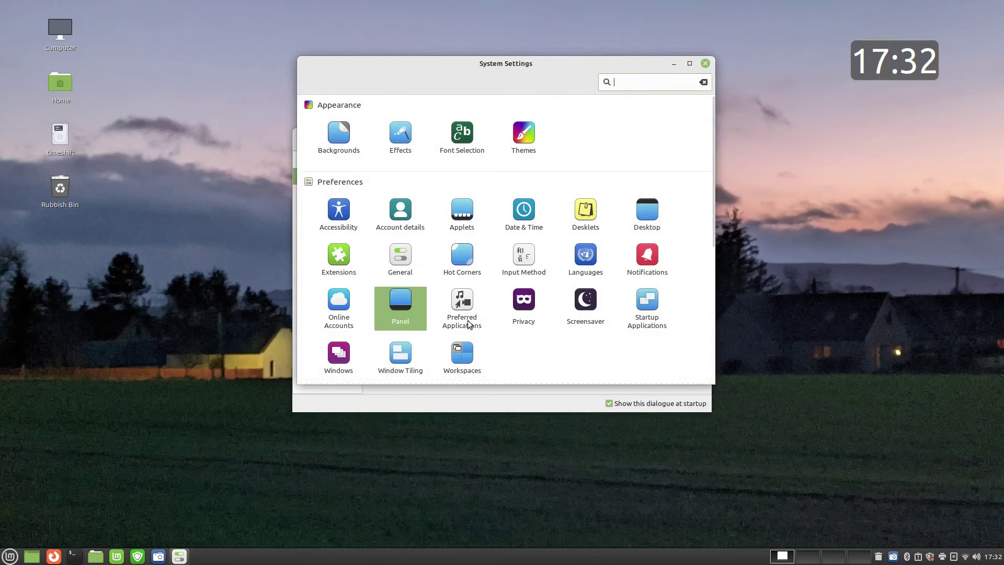
Look over the Preferred Applications and Privacy settings
{"action": "left_click", "coordinate": [465, 306]}
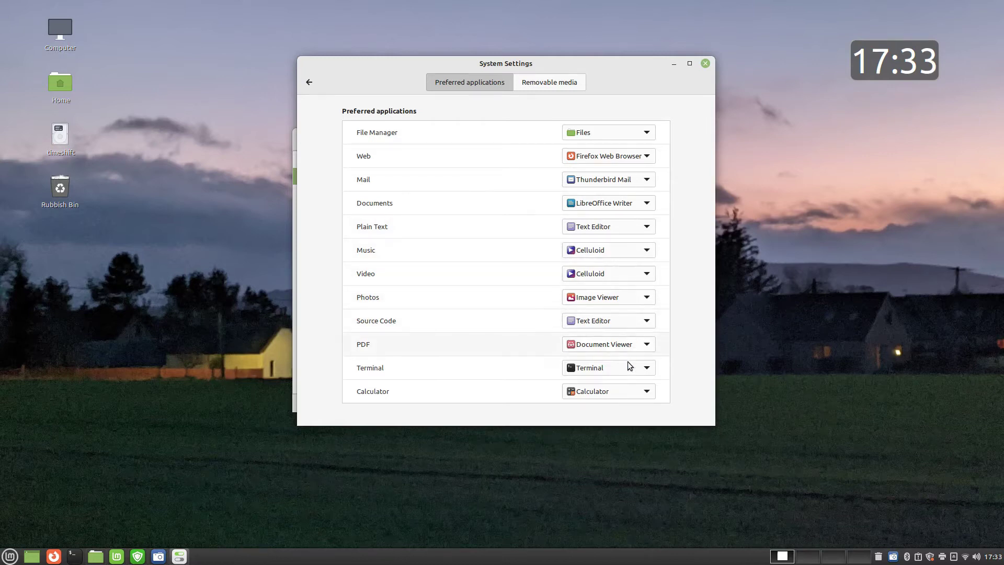
{"action": "left_click", "coordinate": [313, 89]}
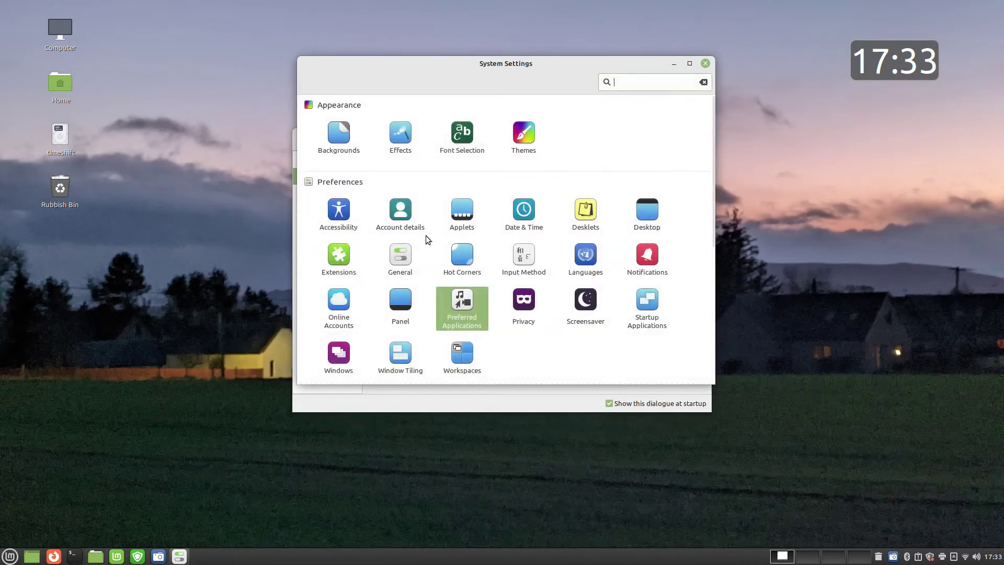
{"action": "left_click", "coordinate": [526, 303]}
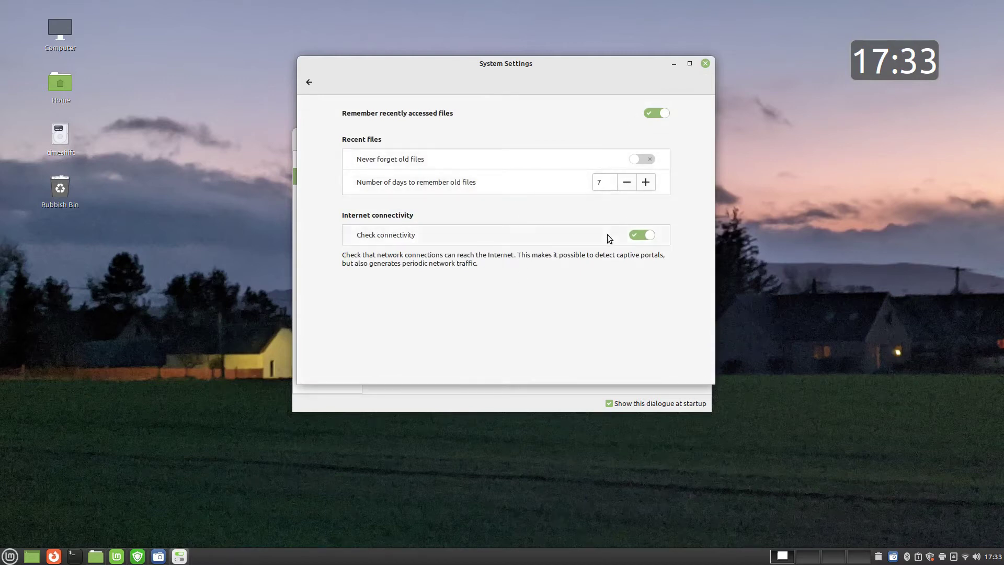
{"action": "left_click", "coordinate": [309, 82]}
Review the screensaver customisation and lock settings, keeping the lock delay at Lock immediately
{"action": "left_click", "coordinate": [591, 308]}
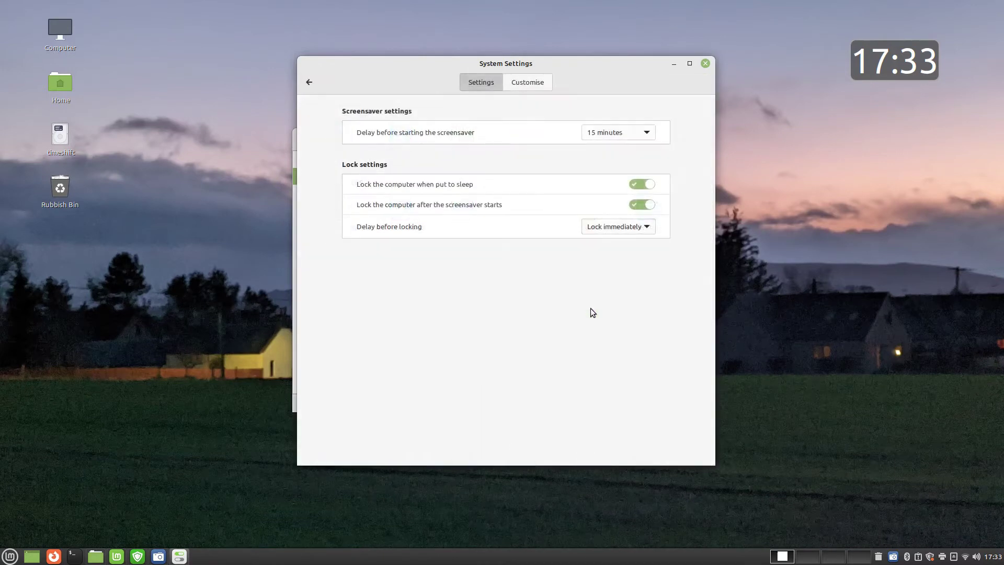
{"action": "left_click", "coordinate": [536, 85]}
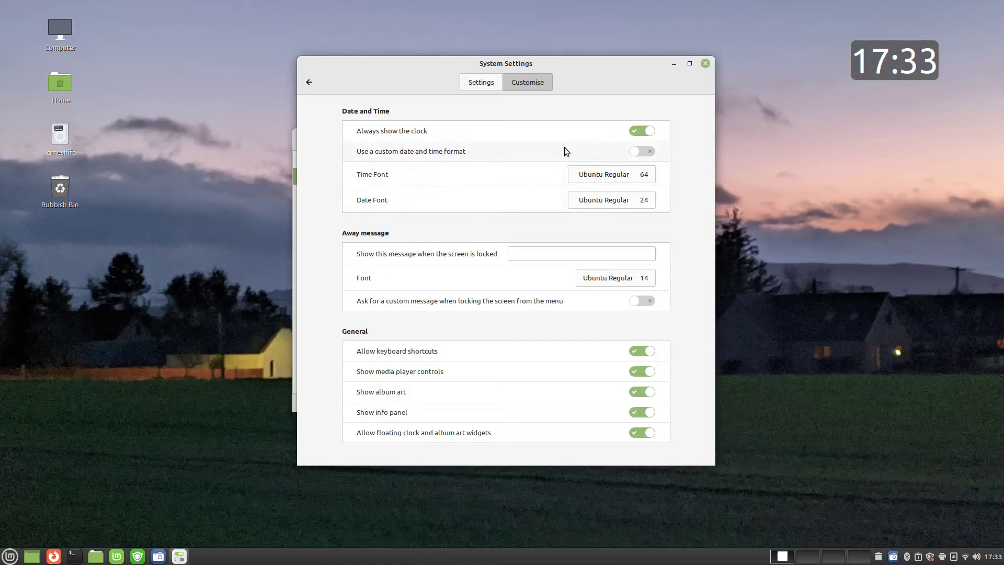
{"action": "left_click", "coordinate": [479, 84]}
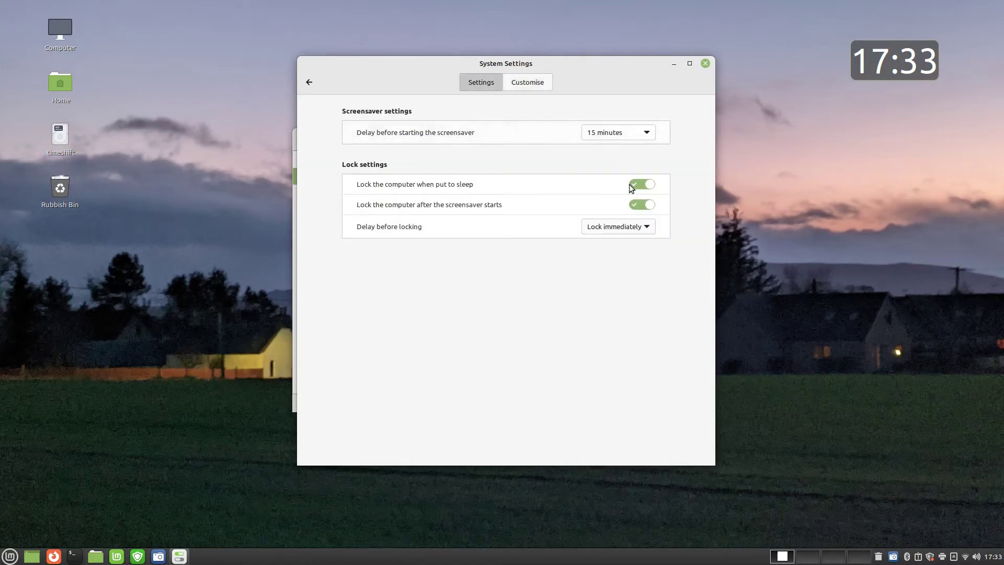
{"action": "left_click", "coordinate": [618, 235]}
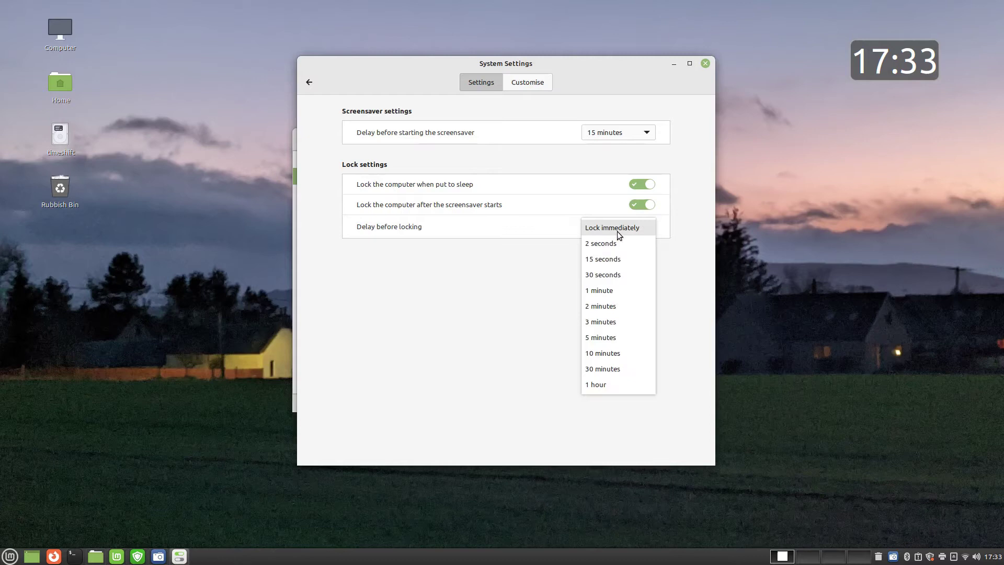
{"action": "left_click", "coordinate": [513, 285]}
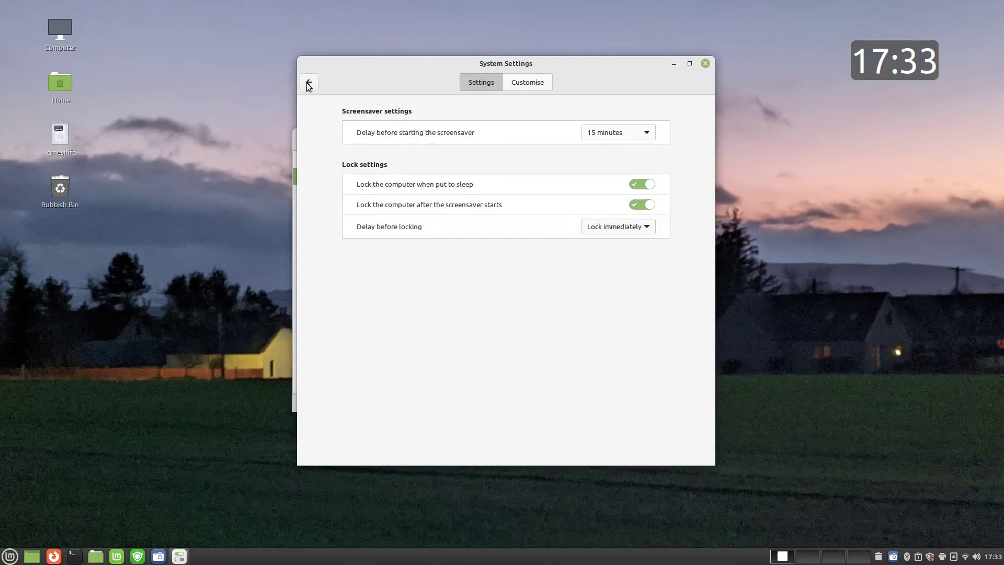
{"action": "left_click", "coordinate": [308, 83]}
{"action": "left_click", "coordinate": [646, 301]}
Disable xapp-sn-watcher at startup, then try Left, Gnome and Classic Mac button layouts, keeping Right
{"action": "left_click", "coordinate": [646, 301]}
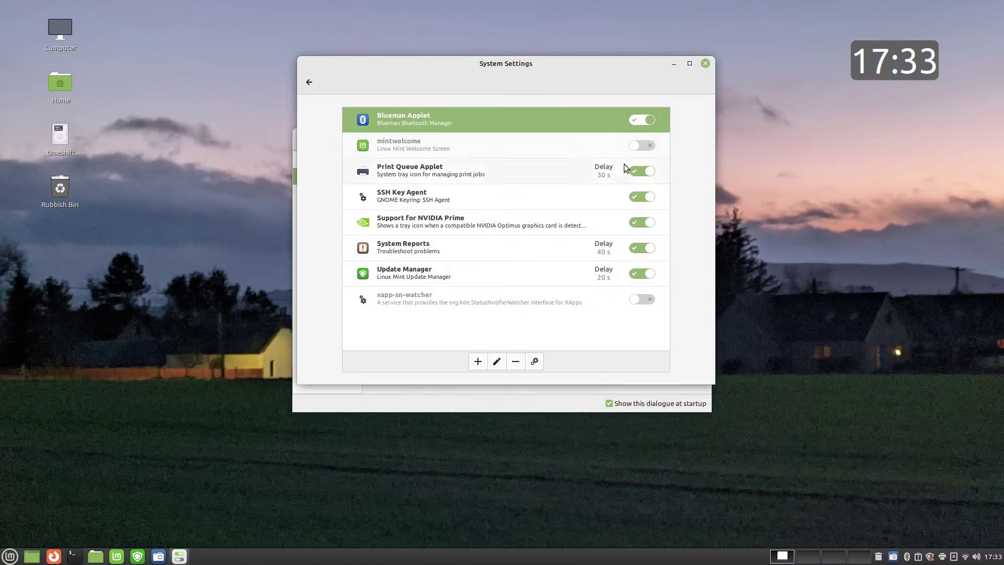
{"action": "left_click", "coordinate": [313, 83]}
{"action": "left_click", "coordinate": [346, 354]}
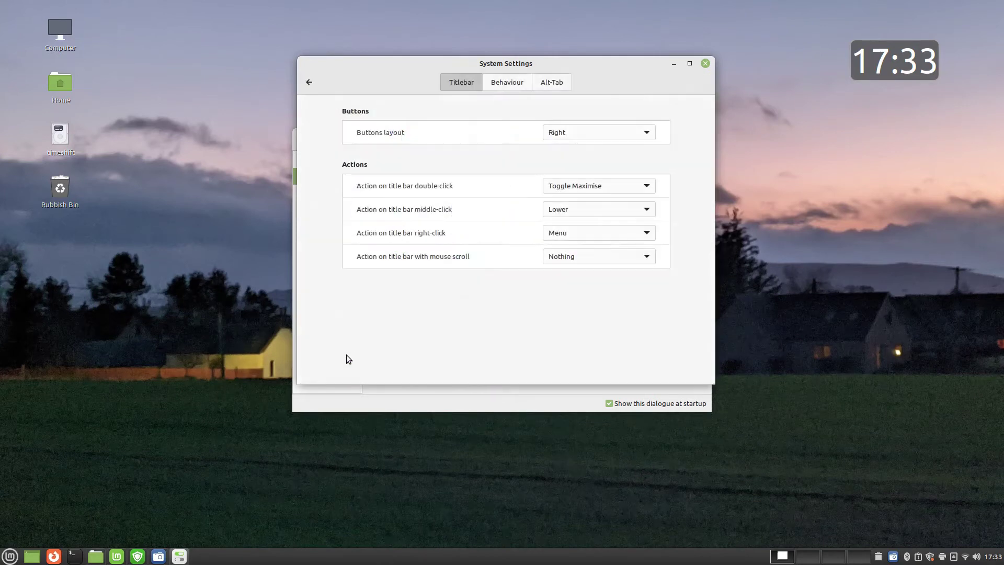
{"action": "left_click", "coordinate": [646, 134]}
{"action": "left_click", "coordinate": [630, 148]}
{"action": "left_click", "coordinate": [584, 130]}
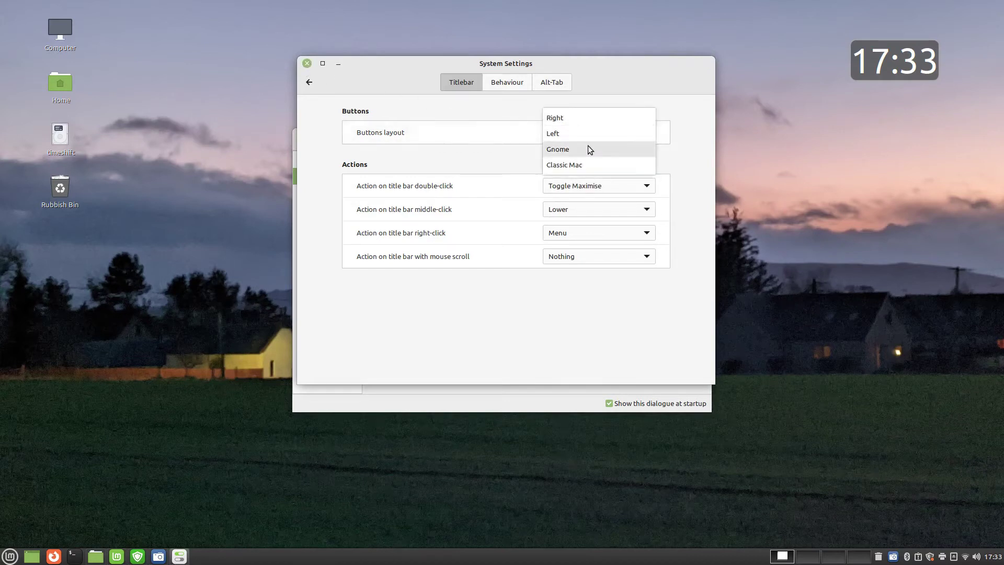
{"action": "left_click", "coordinate": [587, 149]}
{"action": "left_click", "coordinate": [594, 134]}
{"action": "left_click", "coordinate": [595, 149]}
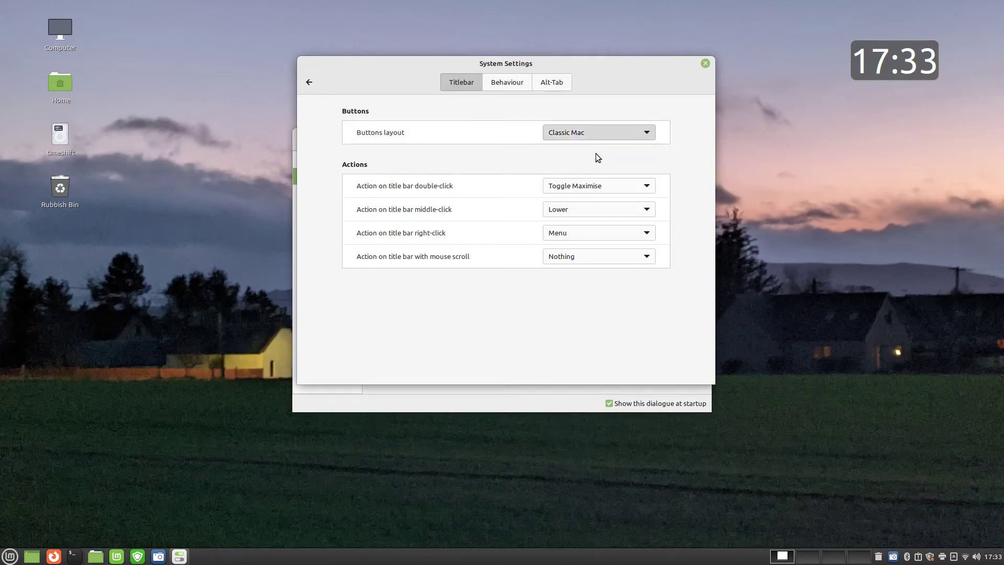
{"action": "left_click", "coordinate": [597, 132]}
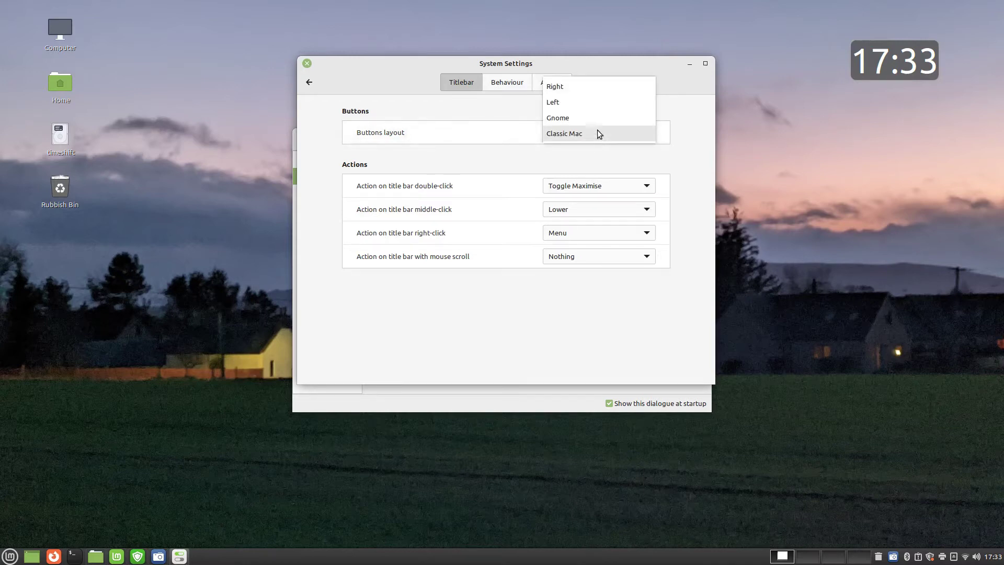
{"action": "left_click", "coordinate": [584, 90]}
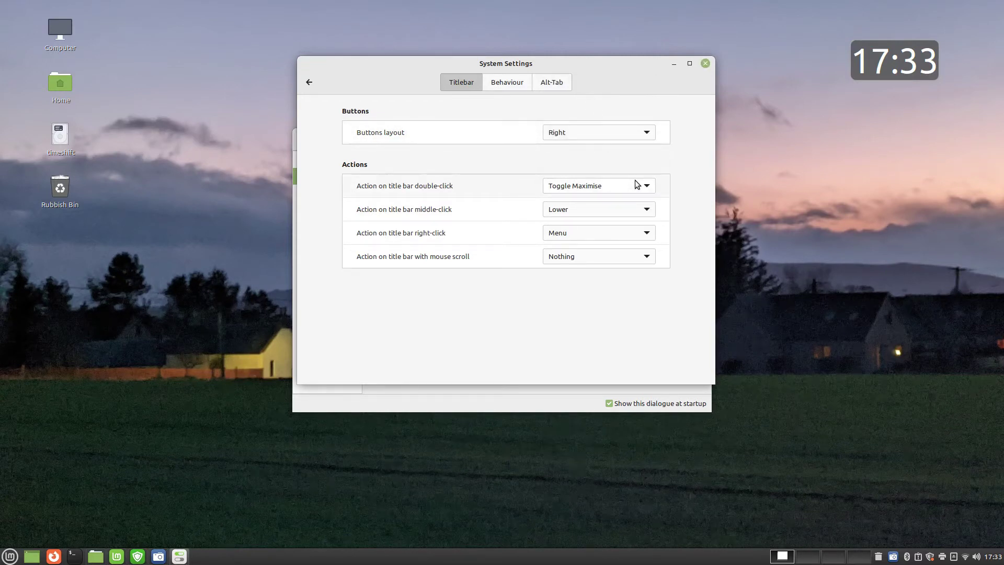
Set title bar double-click to Toggle Maximise Horizontally and test it on the settings window
{"action": "double_click", "coordinate": [597, 62]}
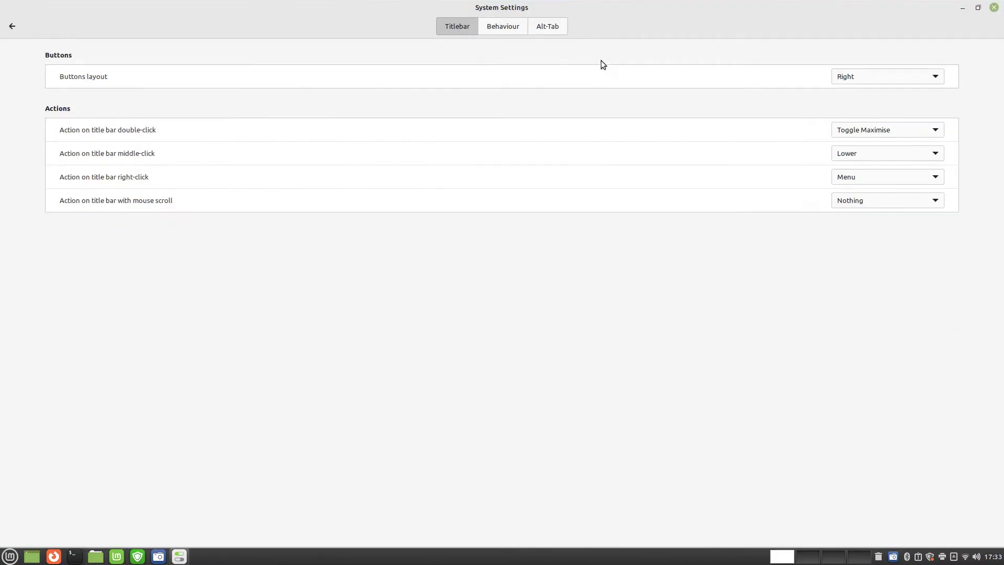
{"action": "double_click", "coordinate": [667, 5]}
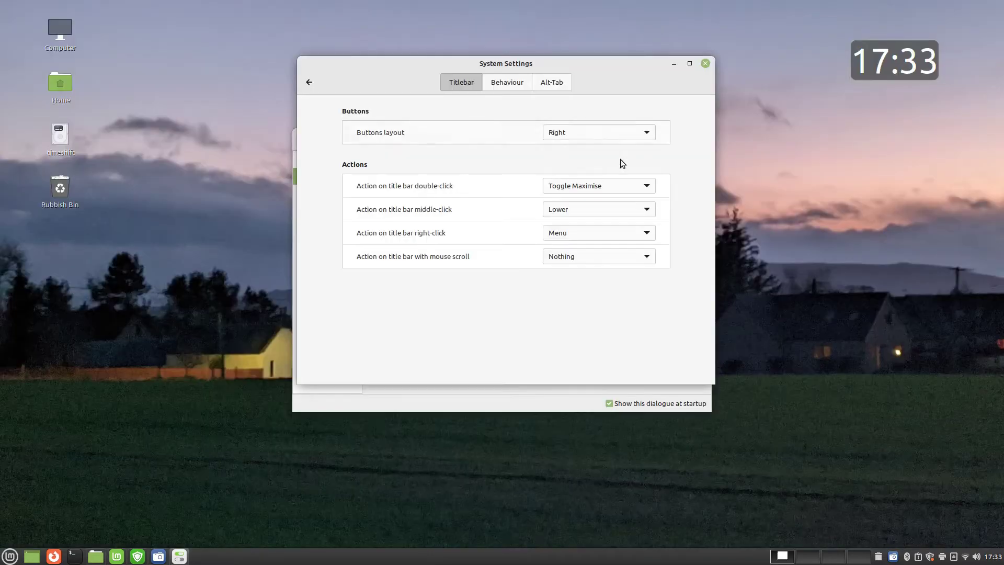
{"action": "left_click", "coordinate": [650, 186]}
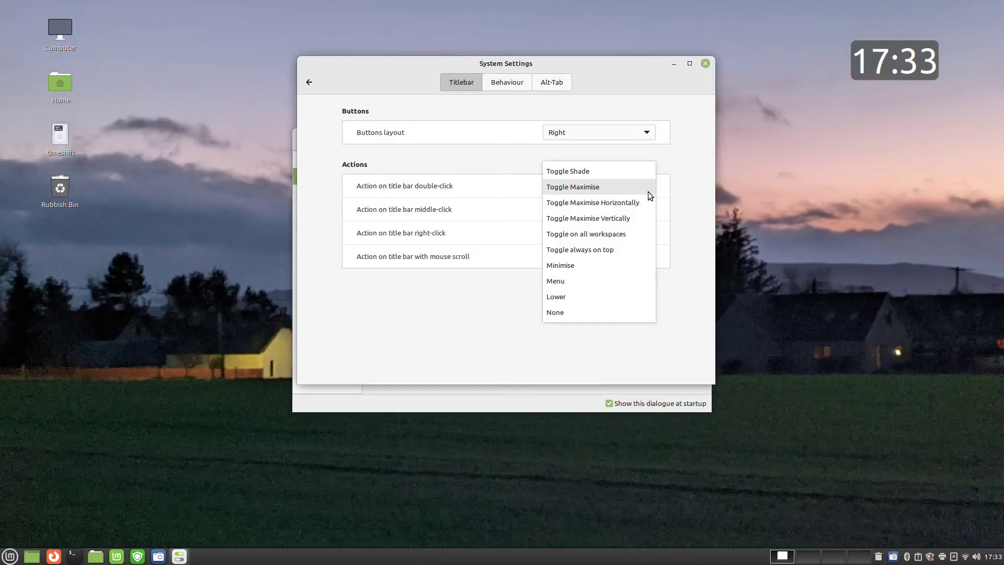
{"action": "left_click", "coordinate": [642, 202]}
{"action": "double_click", "coordinate": [586, 60]}
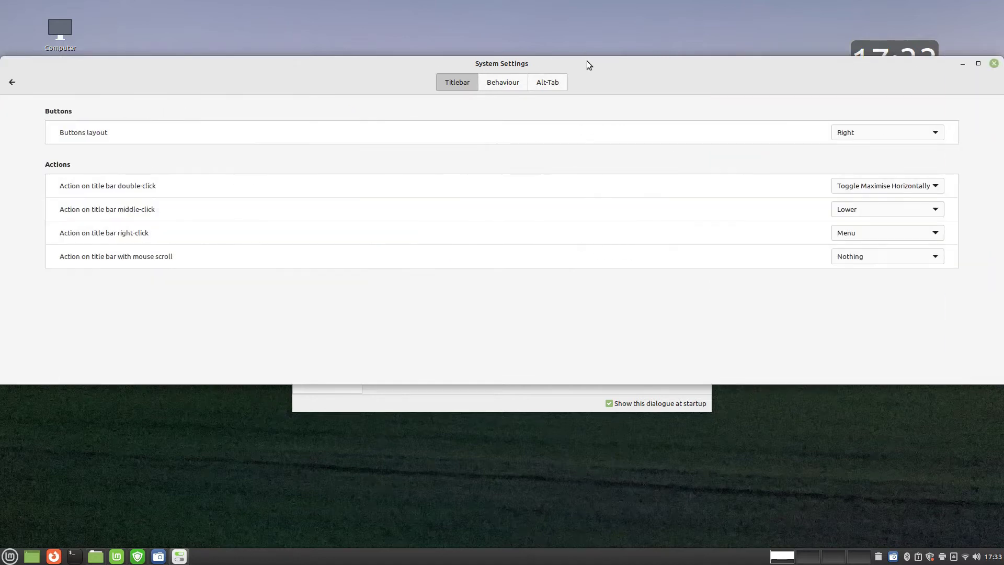
{"action": "double_click", "coordinate": [586, 60]}
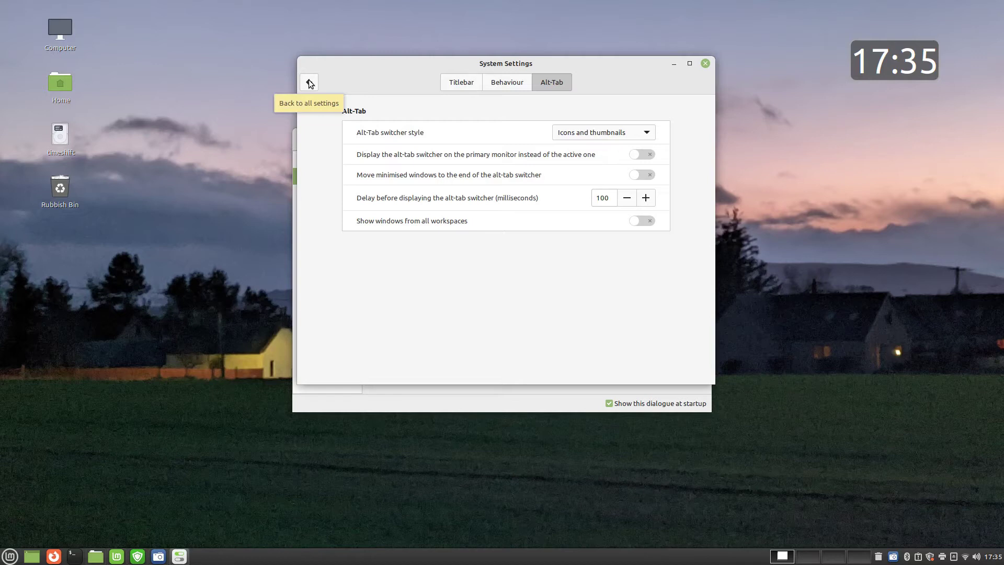
Enable 'Maximize, instead of tile' and test it by dragging the window to the top edge
{"action": "left_click", "coordinate": [310, 83]}
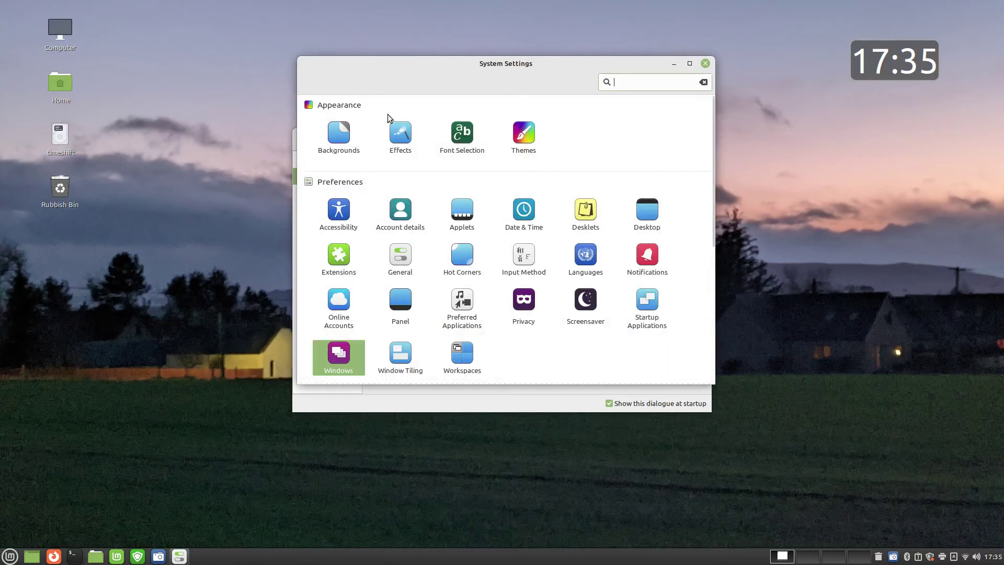
{"action": "left_click", "coordinate": [409, 361]}
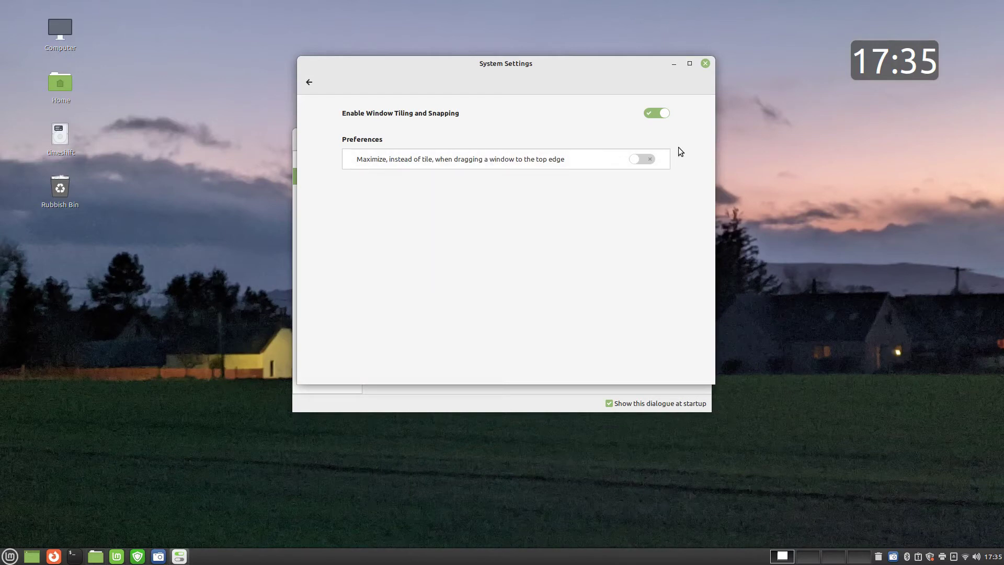
{"action": "mouse_move", "coordinate": [600, 61]}
{"action": "left_mouse_down"}
{"action": "mouse_move", "coordinate": [520, 2]}
{"action": "mouse_move", "coordinate": [590, 73]}
{"action": "left_mouse_up"}
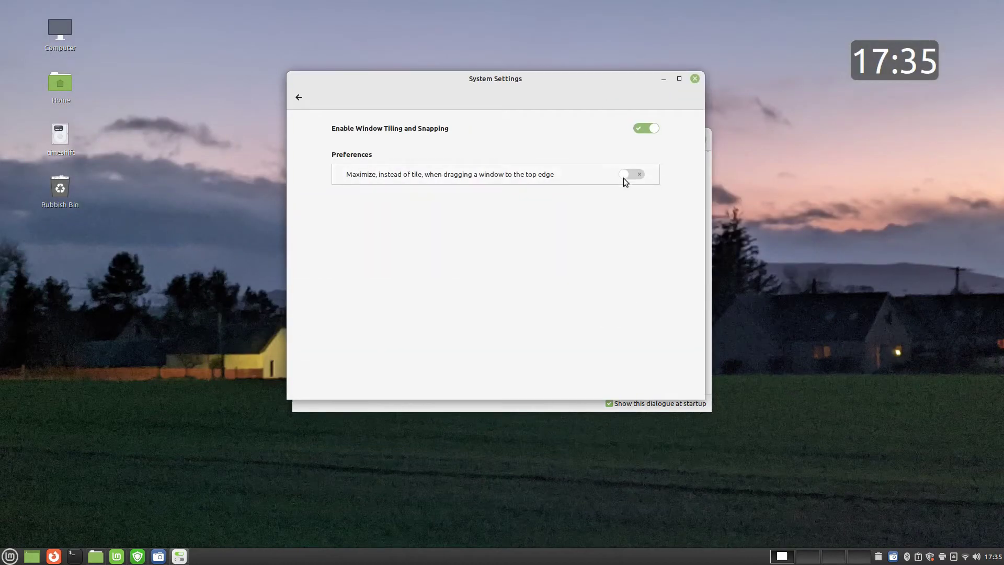
{"action": "left_click", "coordinate": [631, 177]}
{"action": "left_click_drag", "start_coordinate": [591, 74], "coordinate": [584, 1]}
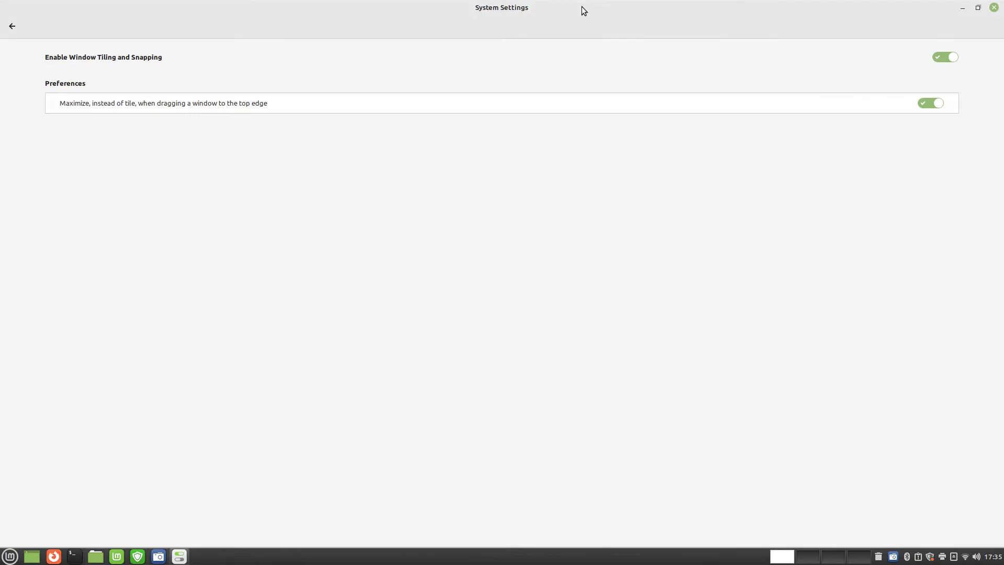
{"action": "double_click", "coordinate": [582, 12]}
Toggle 'Display Expo view as a grid' off and back on, then close System Settings
{"action": "left_click", "coordinate": [299, 97]}
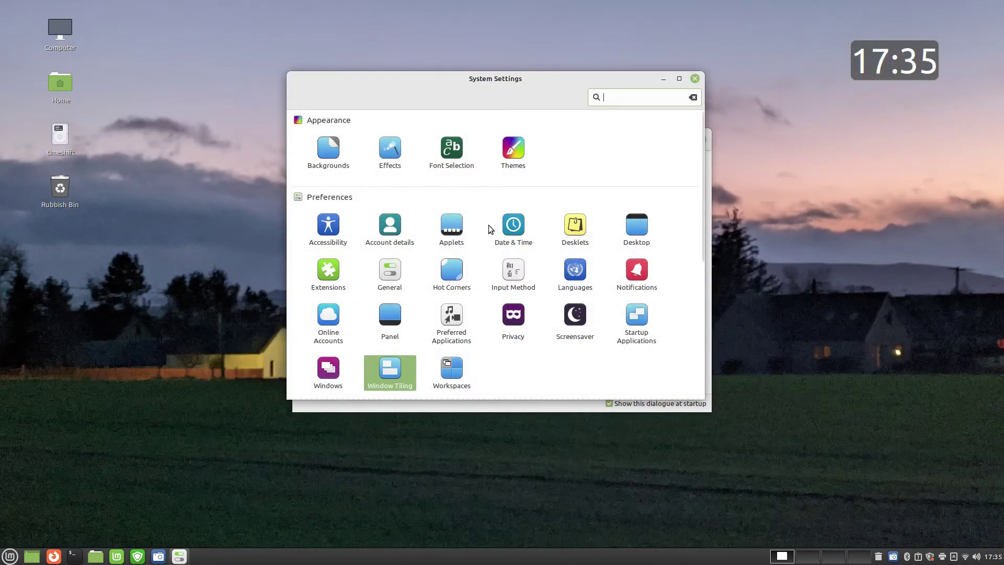
{"action": "left_click", "coordinate": [457, 377]}
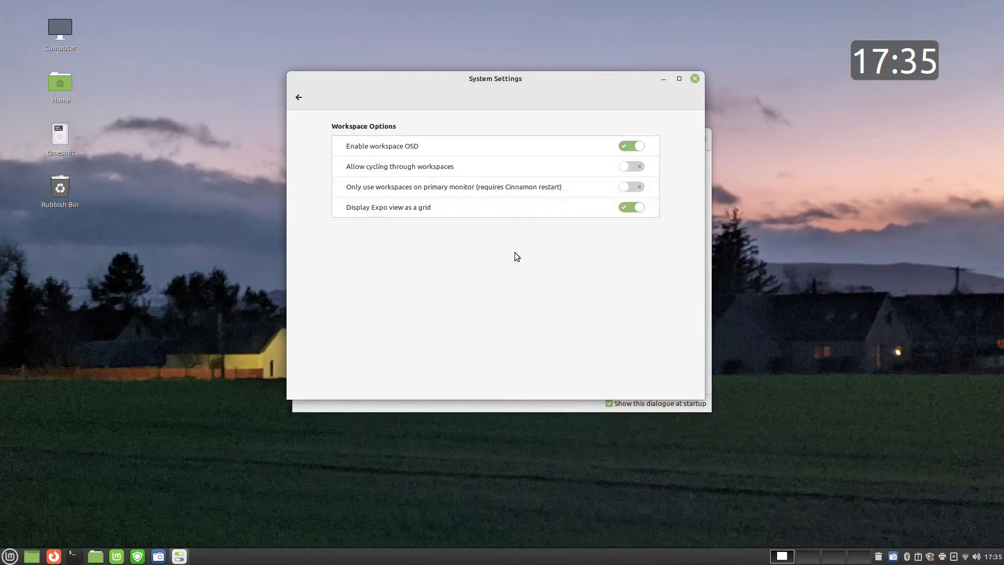
{"action": "left_click", "coordinate": [634, 208]}
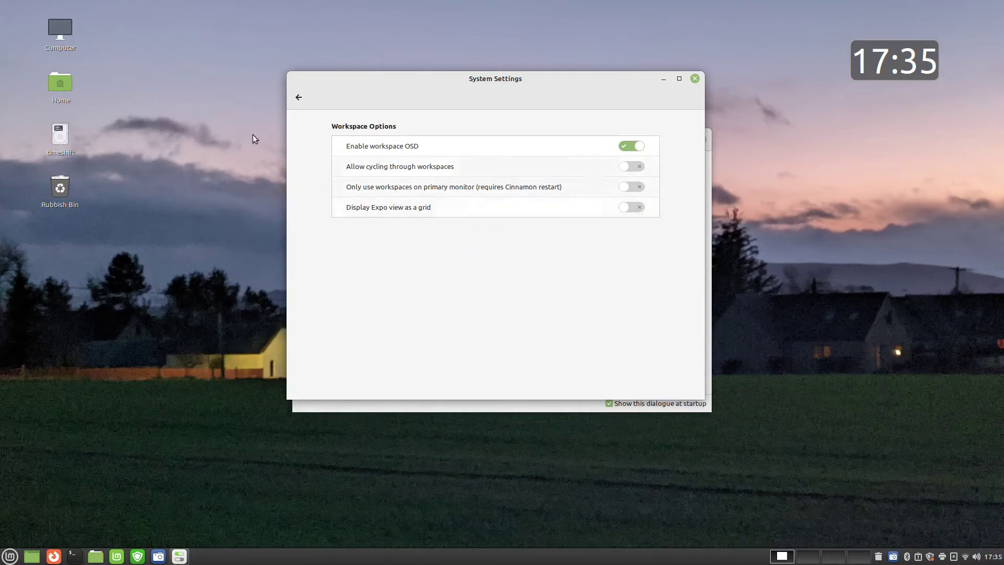
{"action": "mouse_move", "coordinate": [0, 1]}
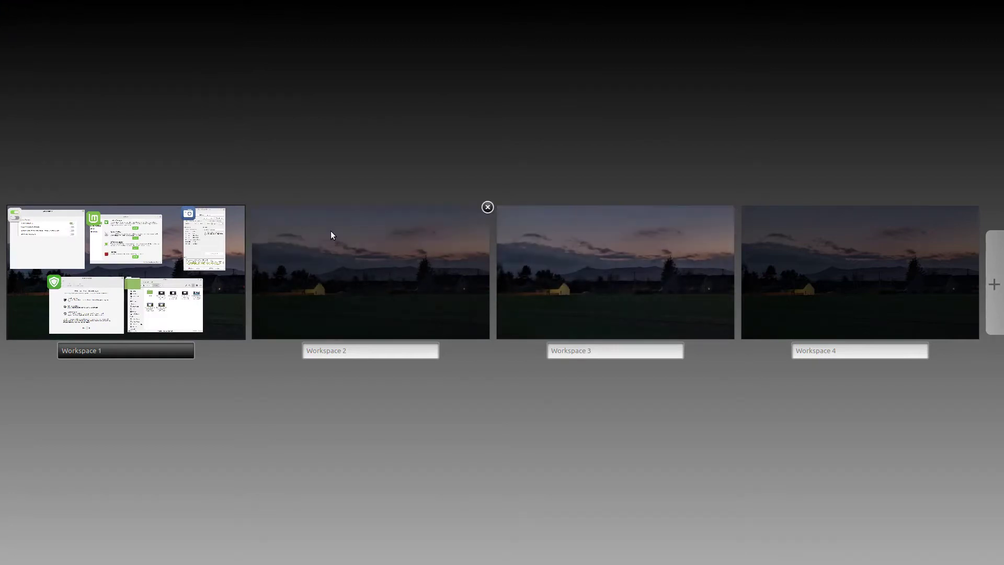
{"action": "left_click", "coordinate": [149, 255]}
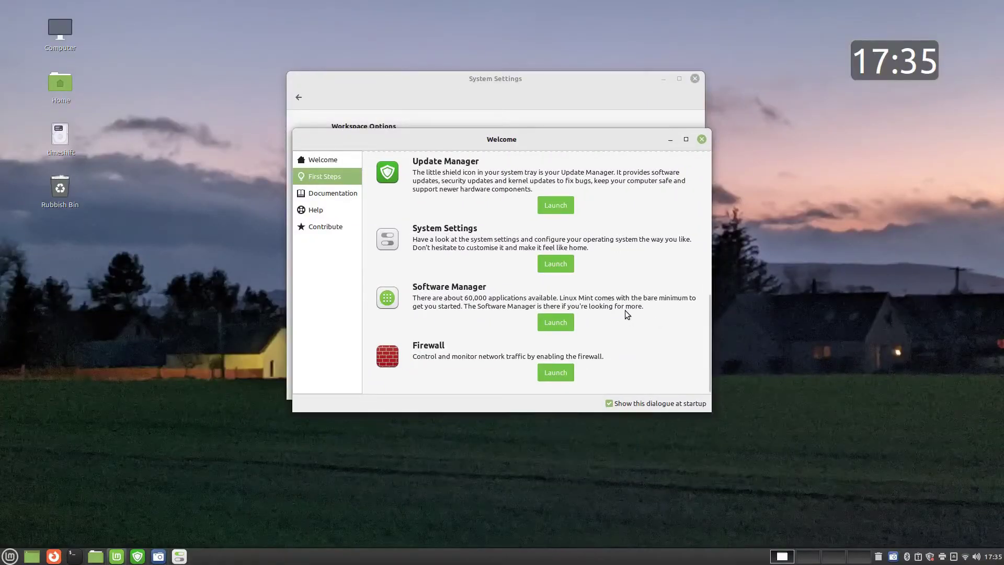
{"action": "left_click", "coordinate": [551, 98]}
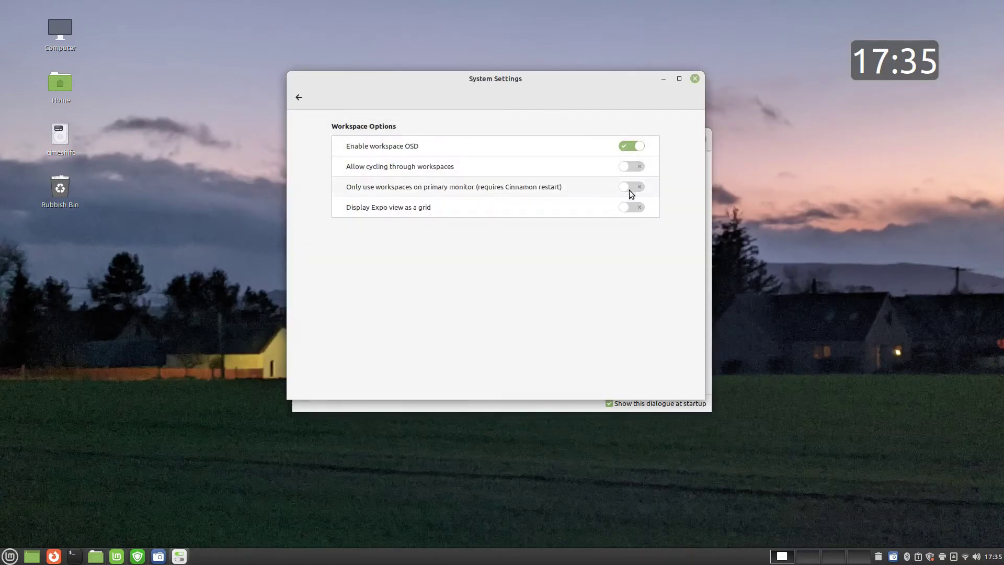
{"action": "left_click", "coordinate": [631, 208]}
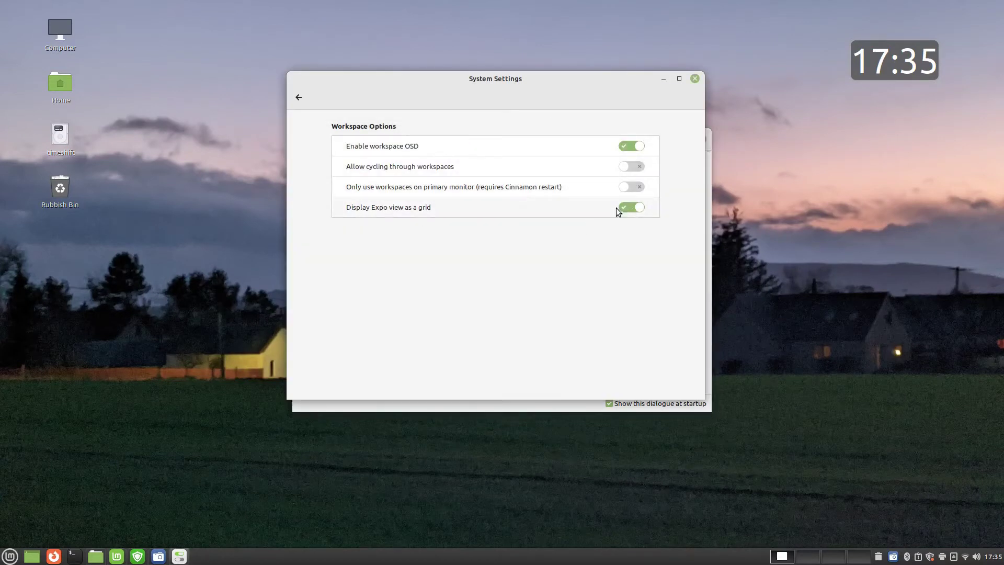
{"action": "mouse_move", "coordinate": [1, 2]}
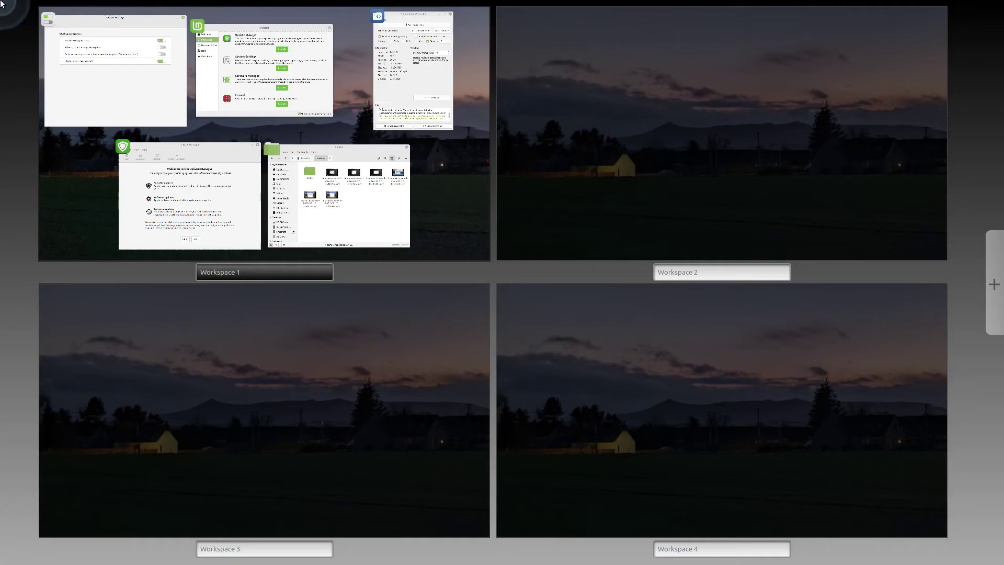
{"action": "left_click", "coordinate": [81, 190]}
{"action": "left_click", "coordinate": [298, 98]}
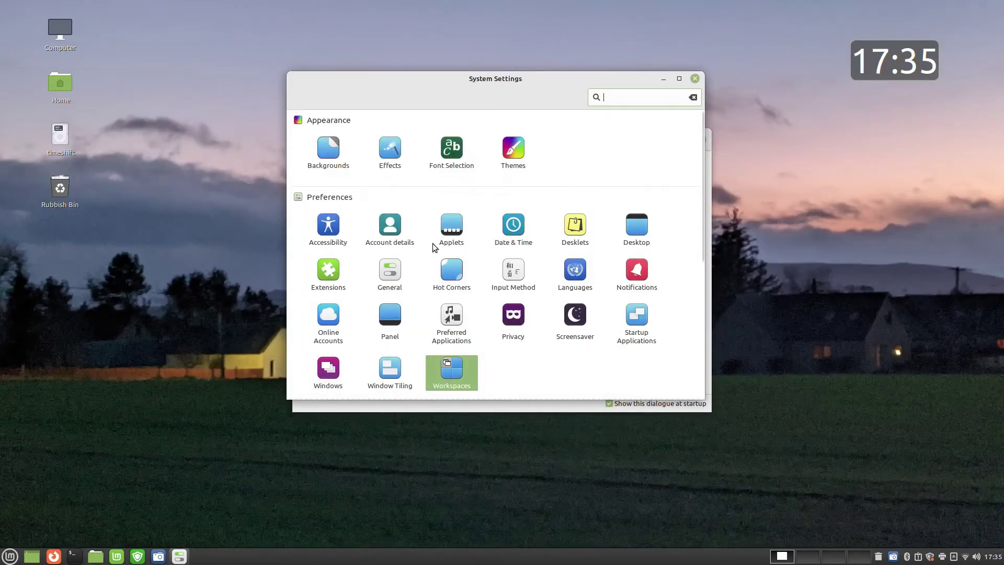
{"action": "left_click", "coordinate": [695, 78]}
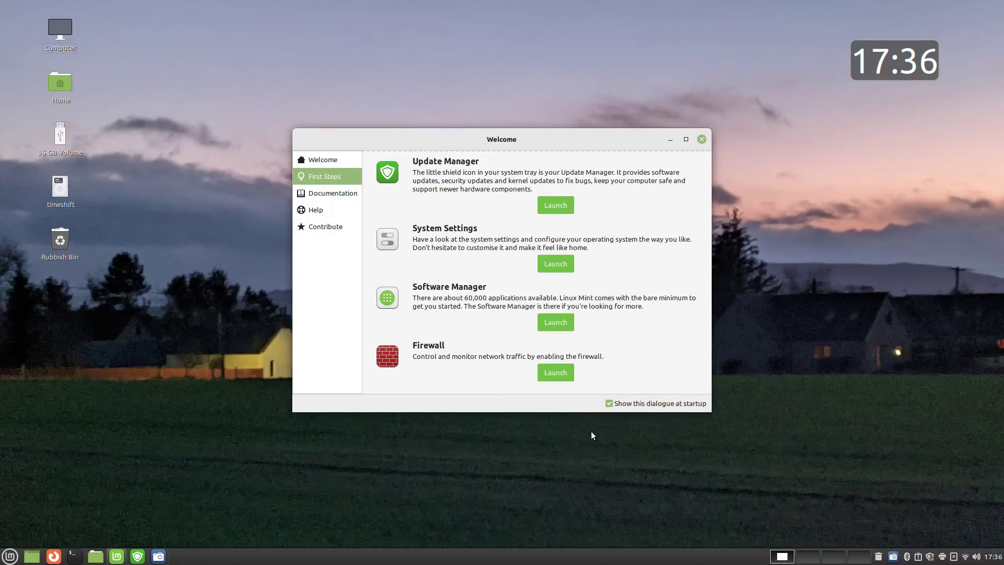
Turn the firewall on in the Firewall configuration and close it
{"action": "left_click", "coordinate": [557, 374]}
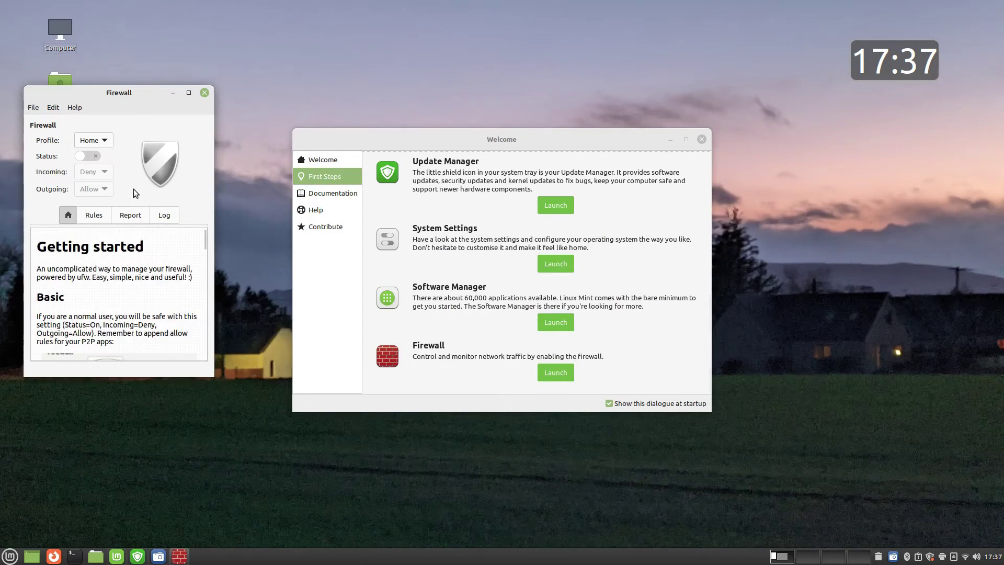
{"action": "left_click", "coordinate": [90, 157]}
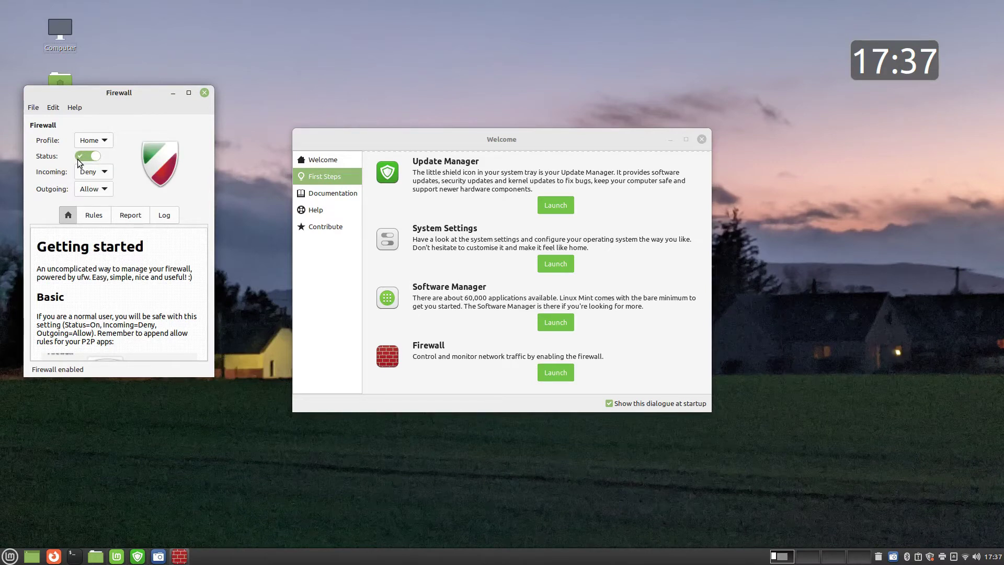
{"action": "key", "text": "ctrl+q"}
Add a 'Day off for Queen's funeral' event on Monday 19 in the Calendar app
{"action": "left_click", "coordinate": [991, 558]}
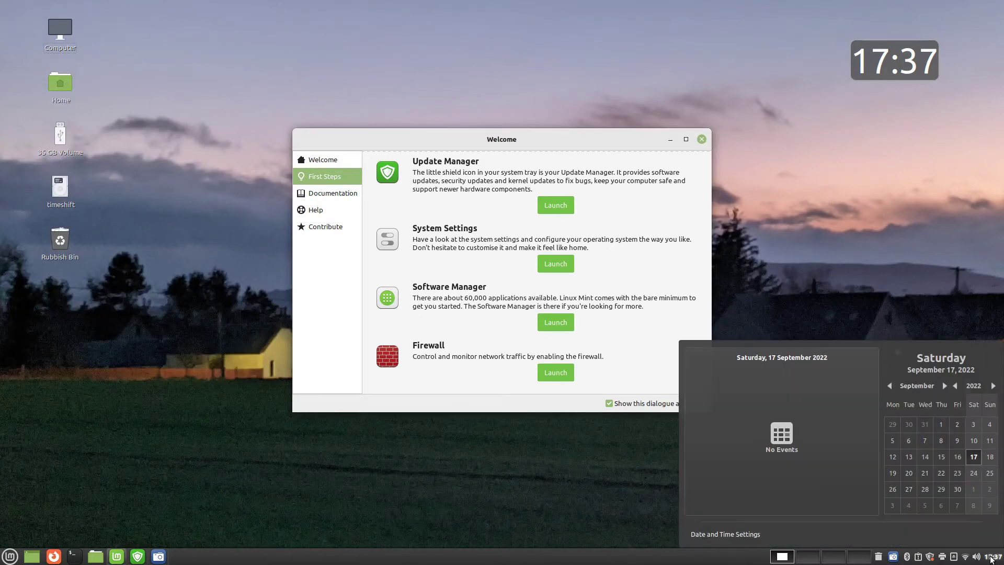
{"action": "left_click", "coordinate": [791, 448]}
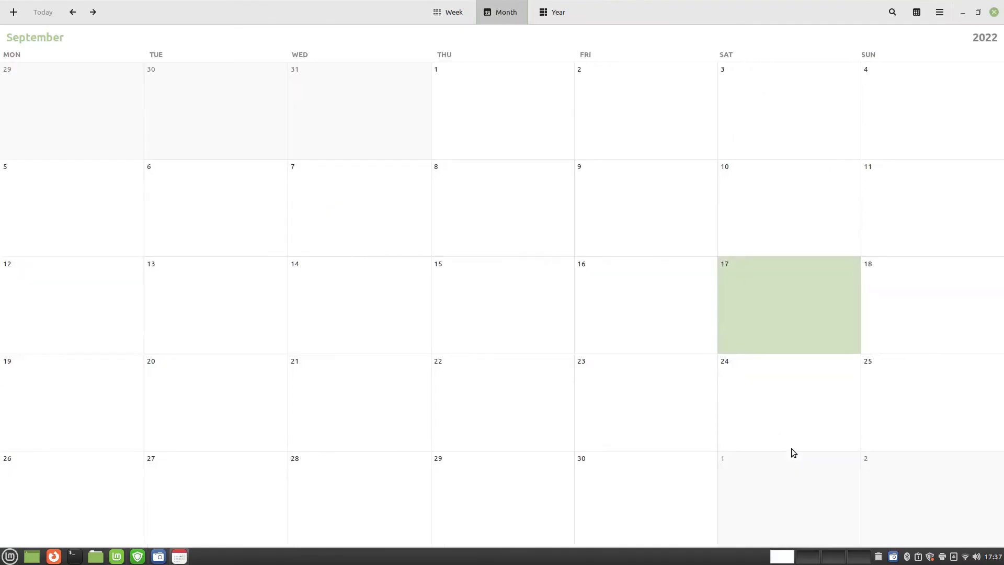
{"action": "left_click", "coordinate": [115, 408]}
{"action": "type", "text": "Day off for Queen's funeral"}
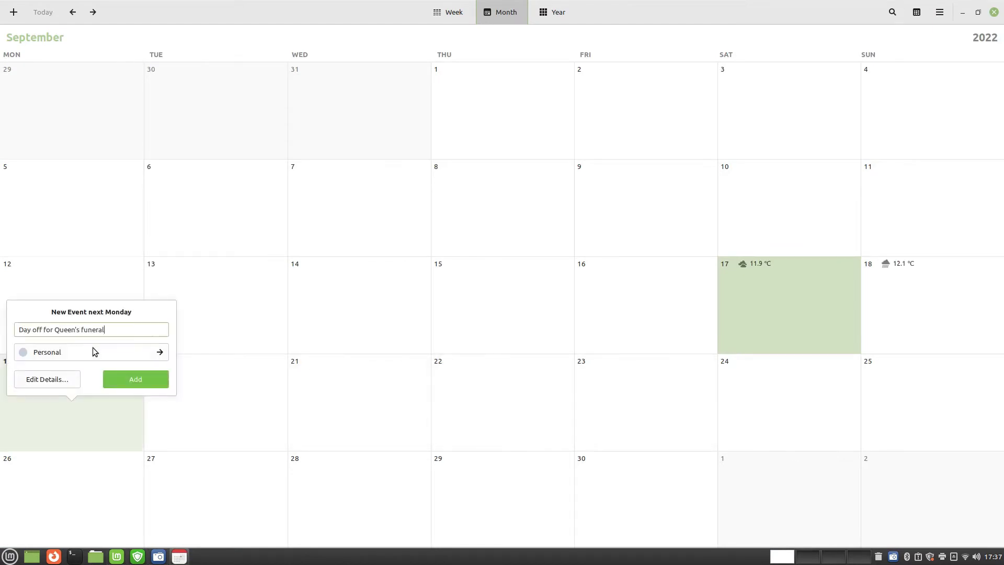
{"action": "key", "text": "Return"}
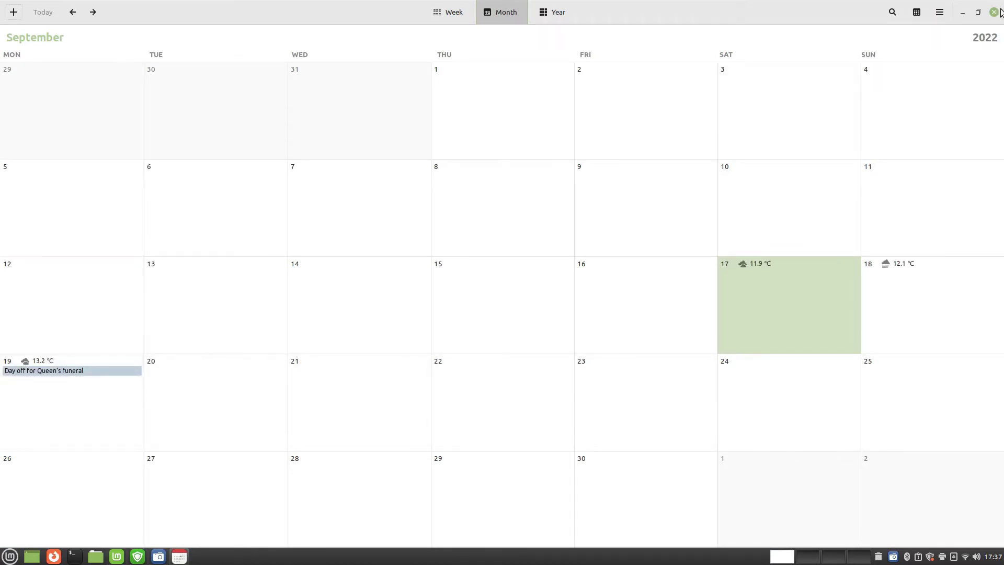
{"action": "left_click", "coordinate": [993, 12]}
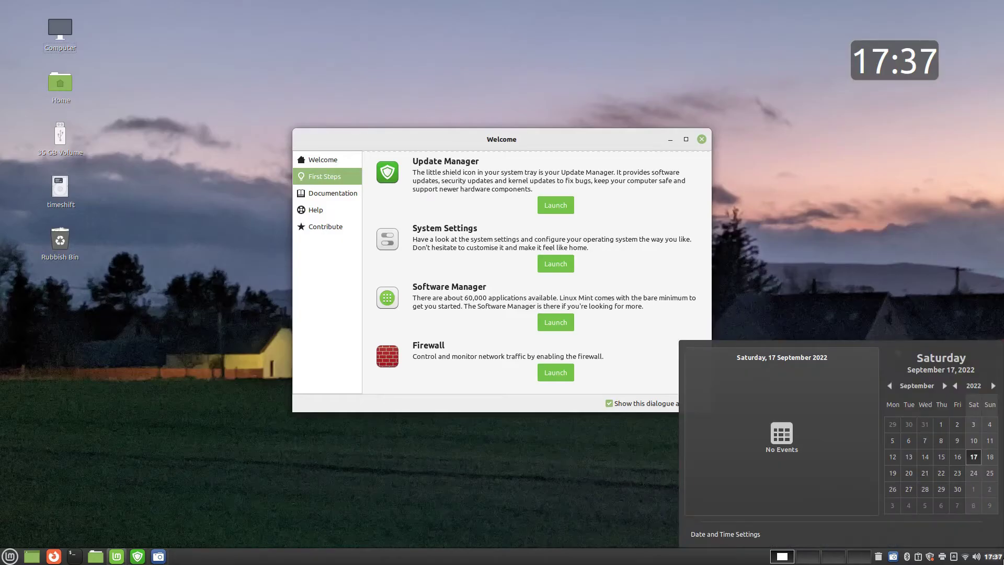
Check Monday 19 September's events in the calendar, then the sound controls' media players
{"action": "left_click", "coordinate": [896, 474]}
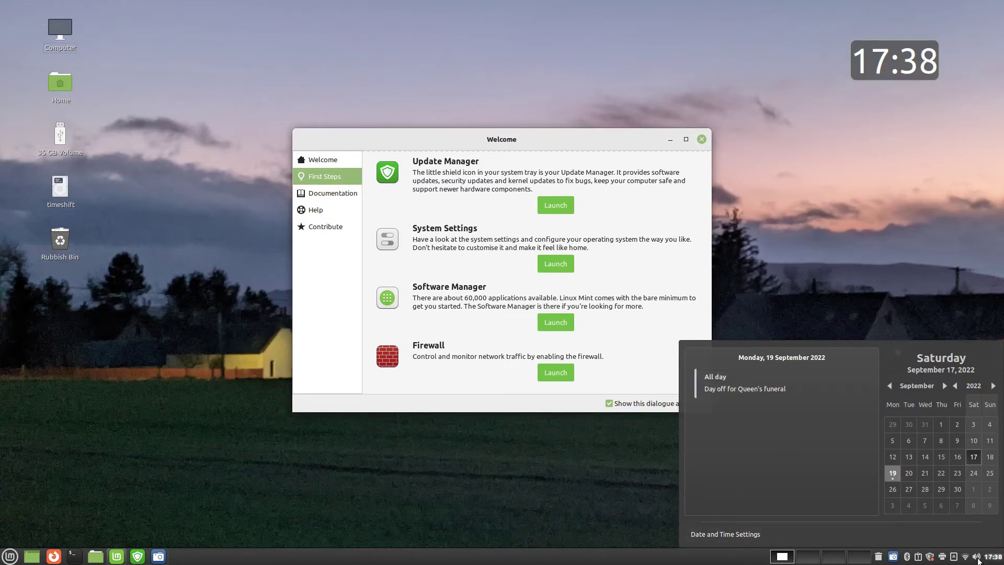
{"action": "left_click", "coordinate": [977, 557]}
{"action": "left_click", "coordinate": [977, 557]}
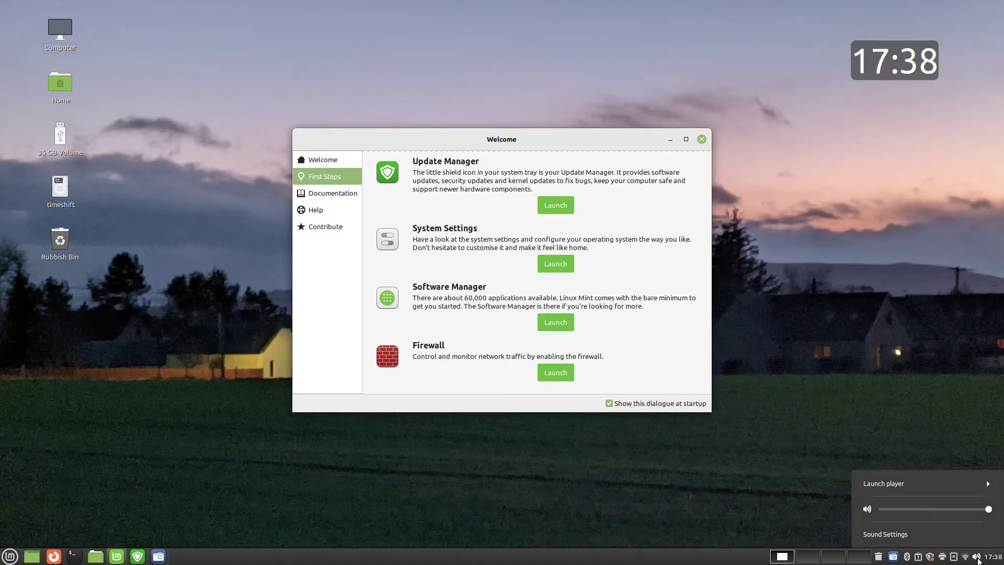
{"action": "left_click", "coordinate": [970, 482]}
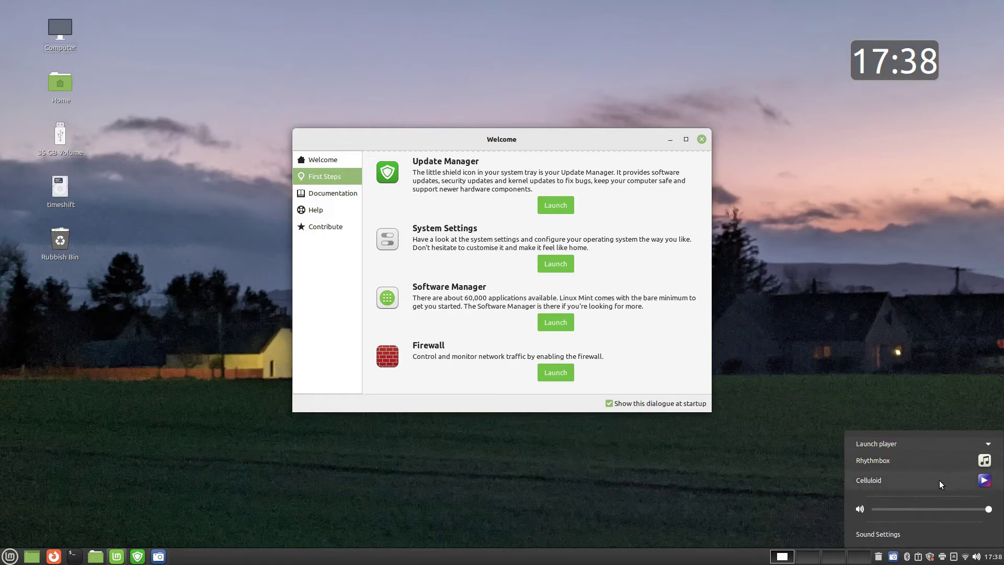
{"action": "left_click", "coordinate": [773, 451]}
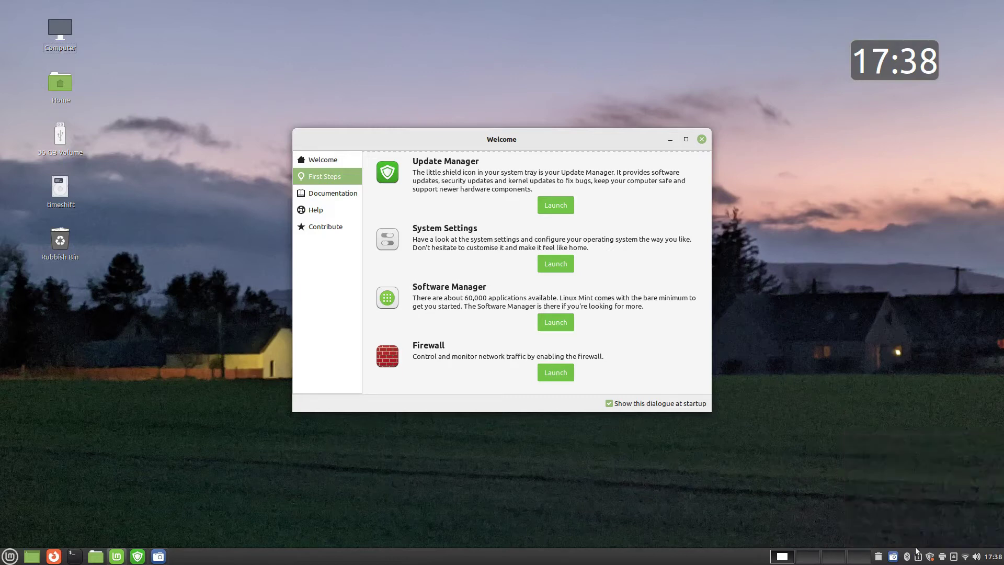
View the network connections and the connected removable drives, then launch the Update Manager
{"action": "left_click", "coordinate": [965, 558]}
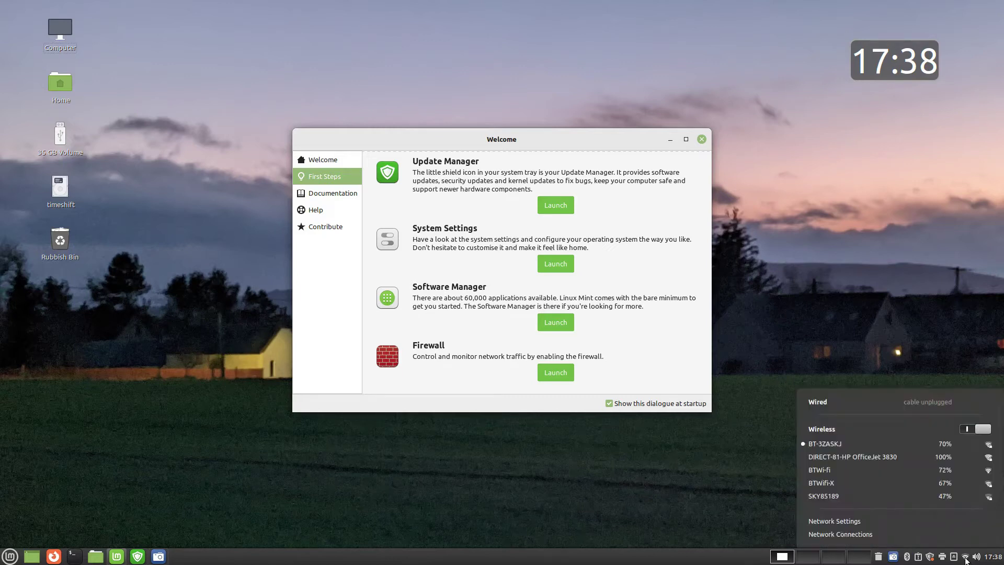
{"action": "left_click", "coordinate": [750, 491]}
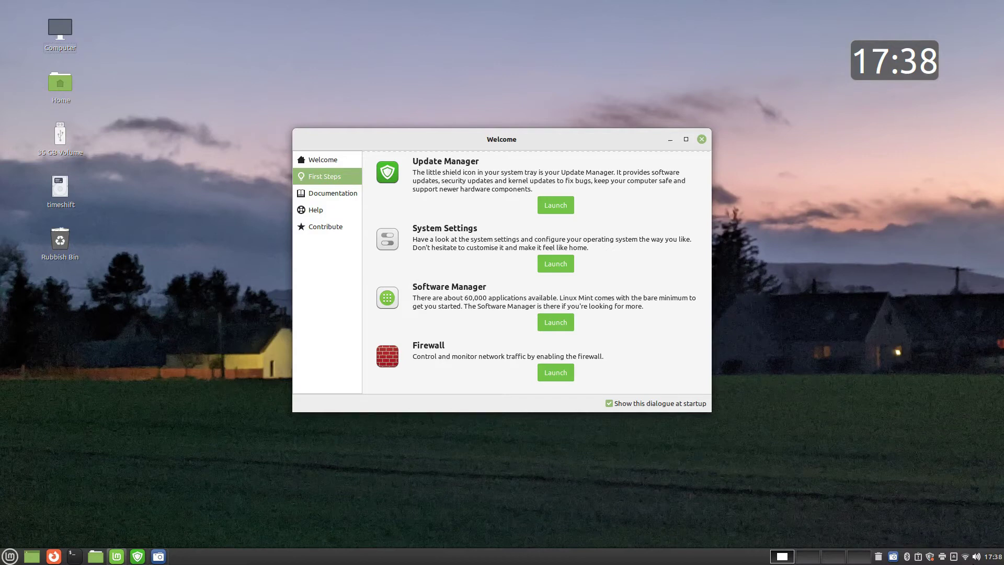
{"action": "left_click", "coordinate": [954, 557]}
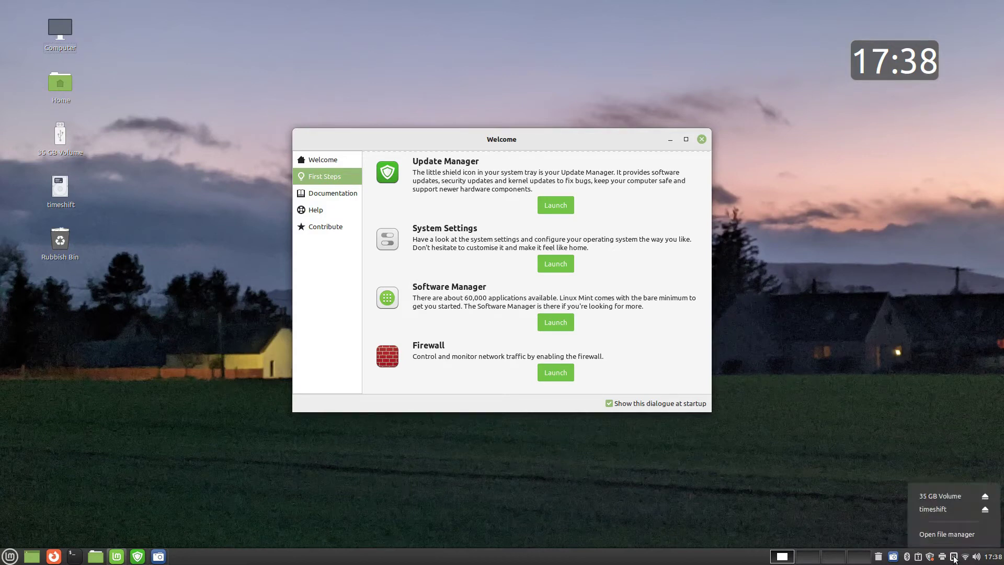
{"action": "left_click", "coordinate": [929, 556]}
Start installing all 90 updates, authenticating twice and accepting the extra kernel packages
{"action": "left_click", "coordinate": [519, 403]}
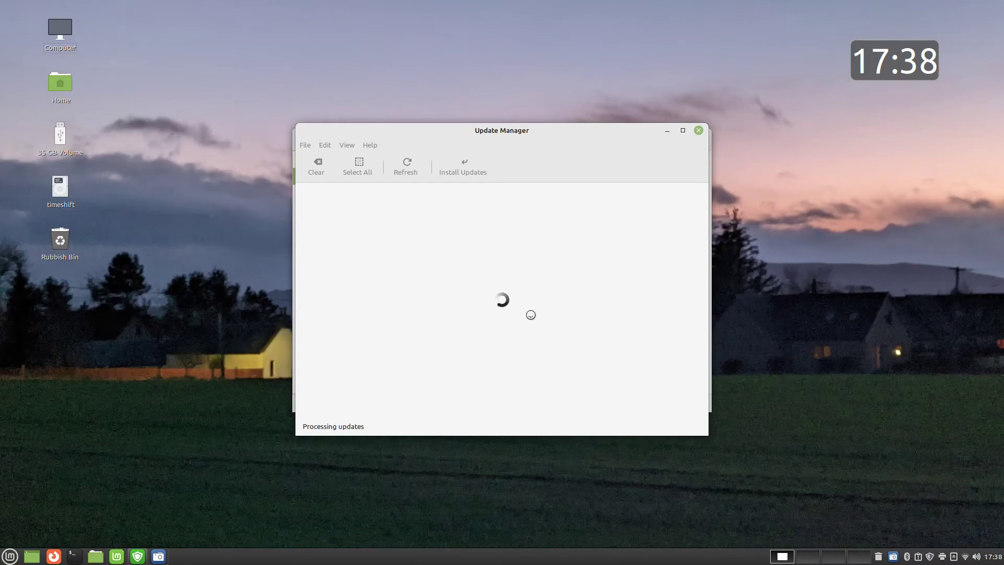
{"action": "type", "text": "•"}
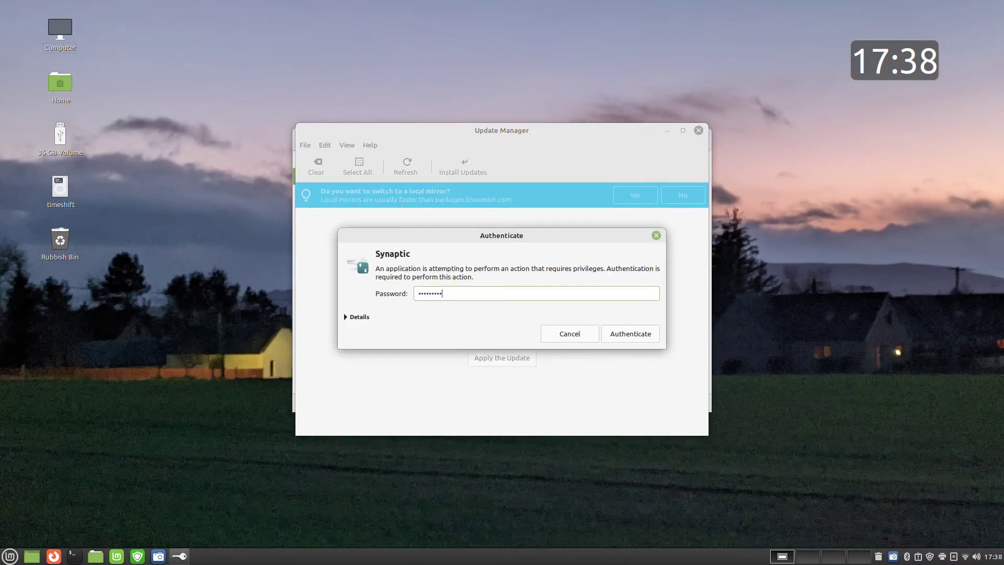
{"action": "key", "text": "Return"}
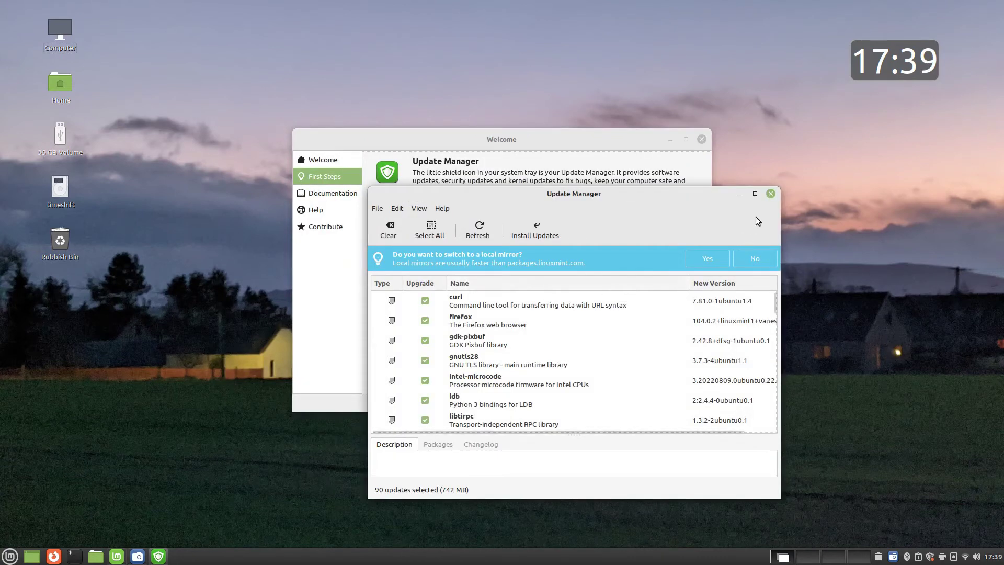
{"action": "left_click", "coordinate": [524, 233]}
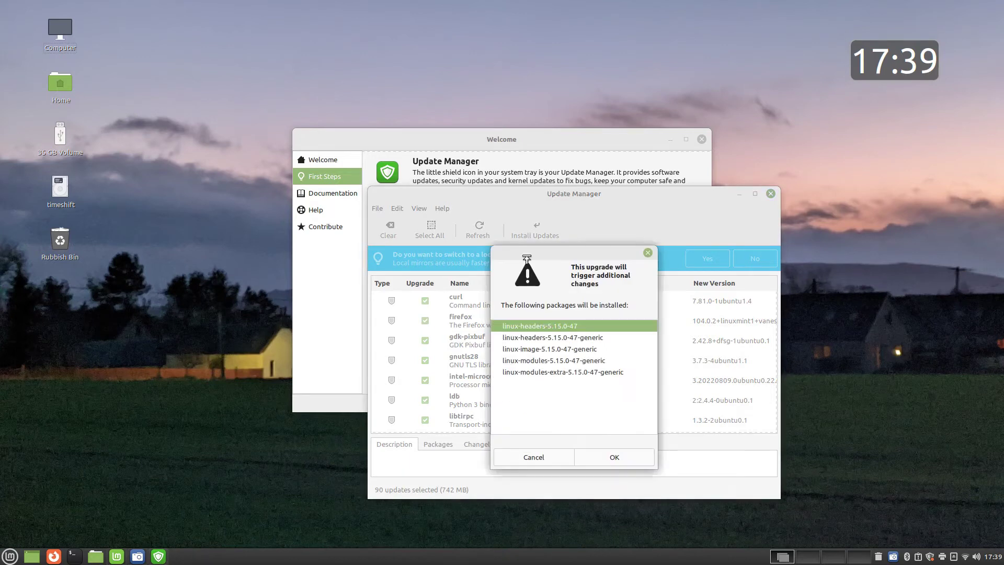
{"action": "left_click", "coordinate": [615, 458]}
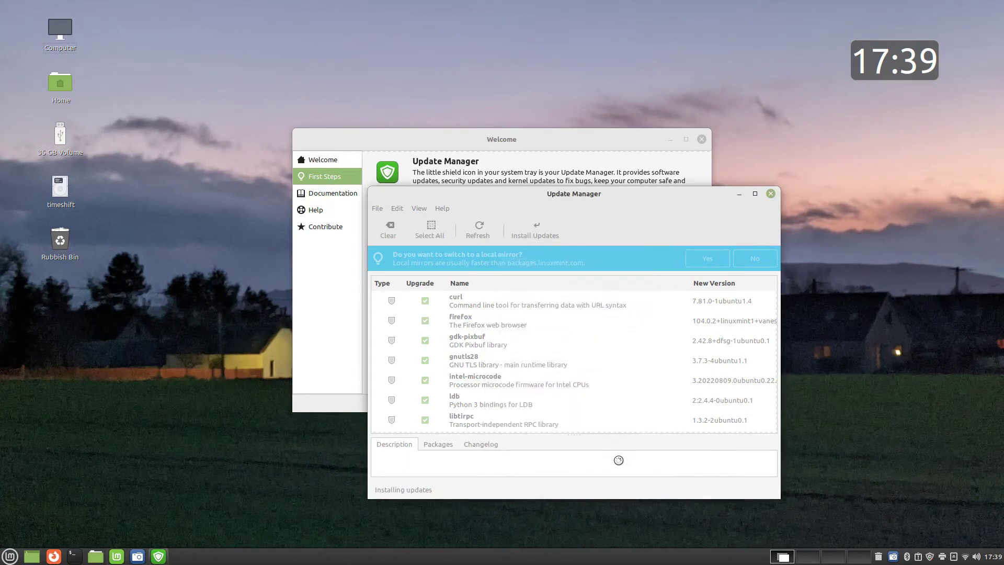
{"action": "type", "text": "****"}
{"action": "key", "text": "Return"}
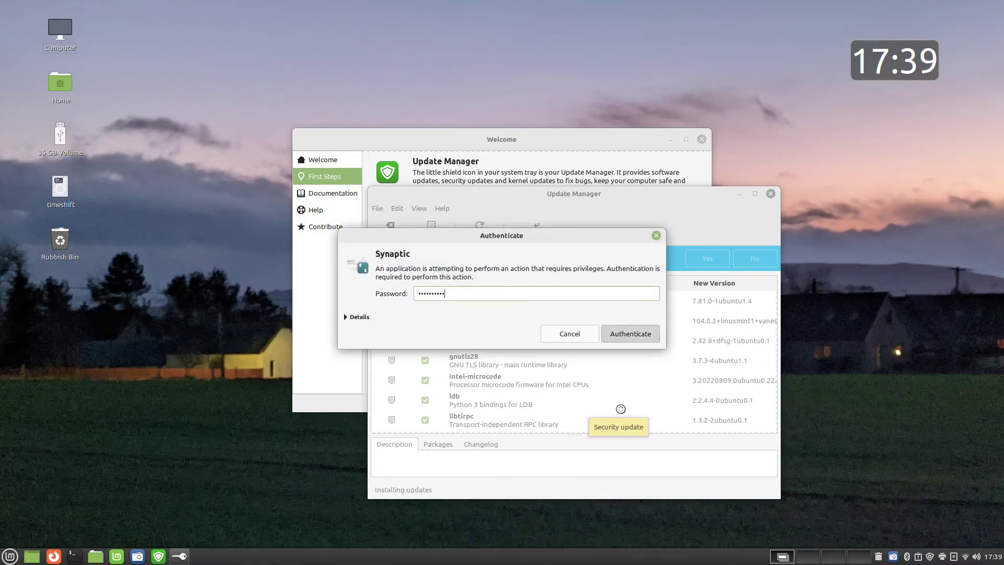
Remove the clock desklet from the desktop
{"action": "right_click", "coordinate": [911, 64]}
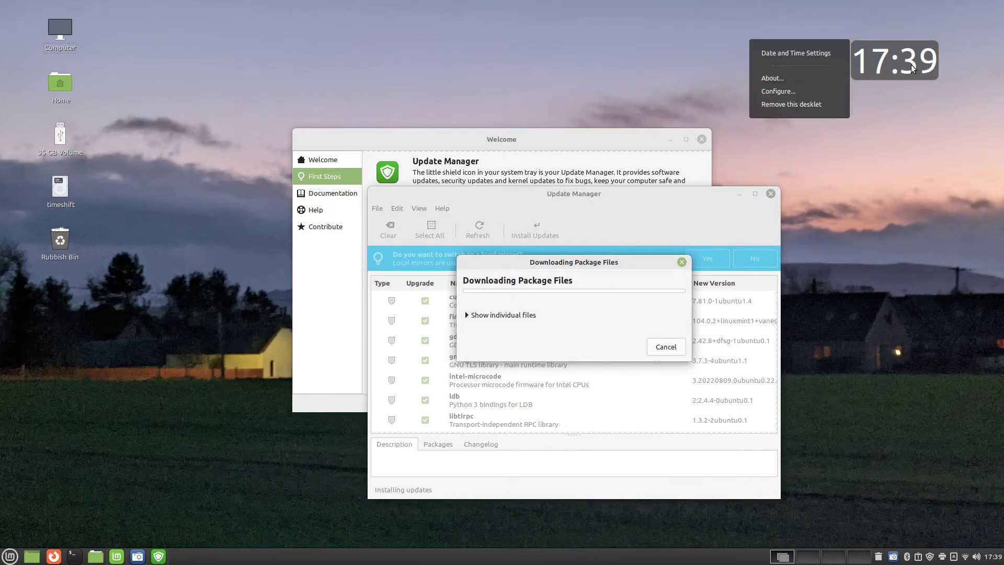
{"action": "left_click", "coordinate": [784, 105]}
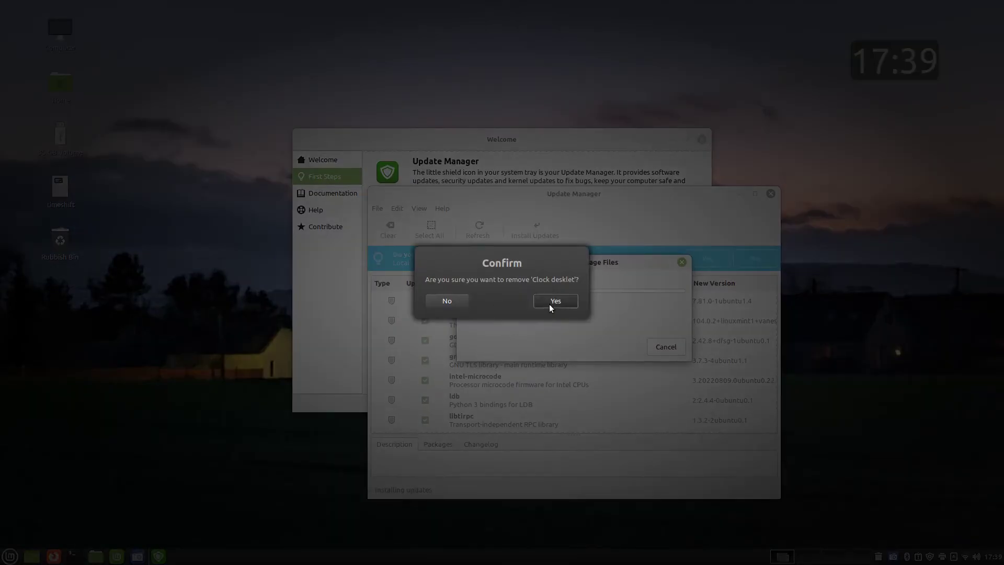
{"action": "left_click", "coordinate": [550, 302]}
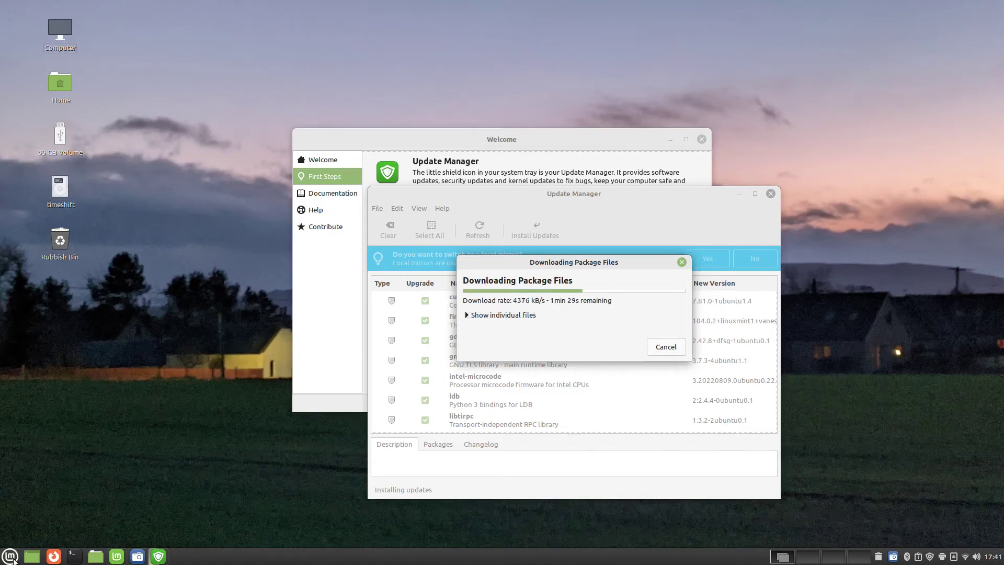
{"action": "left_click", "coordinate": [10, 555]}
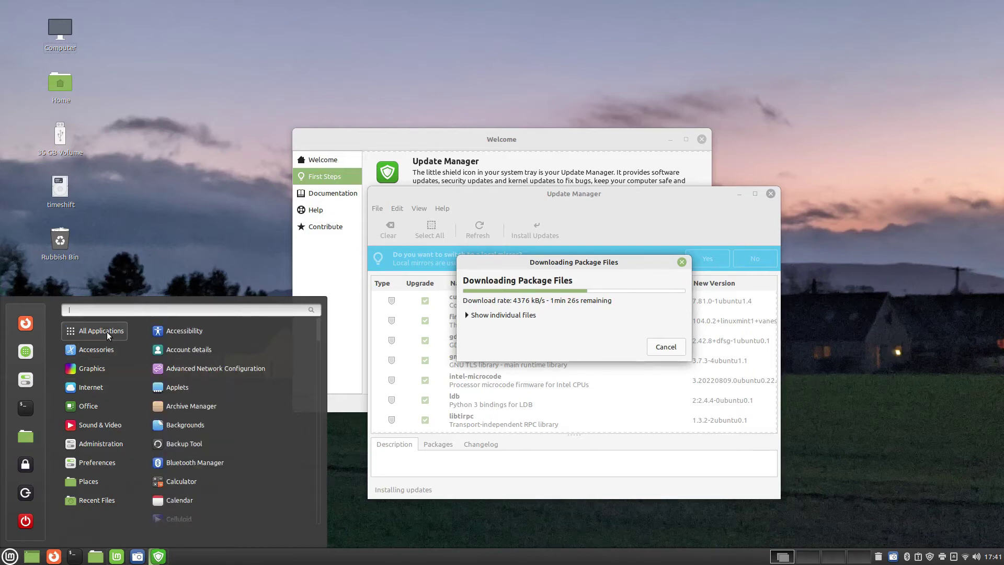
Launch Disks from Accessories, view the 120 GB disk's partition layout, then close it
{"action": "mouse_move", "coordinate": [104, 349]}
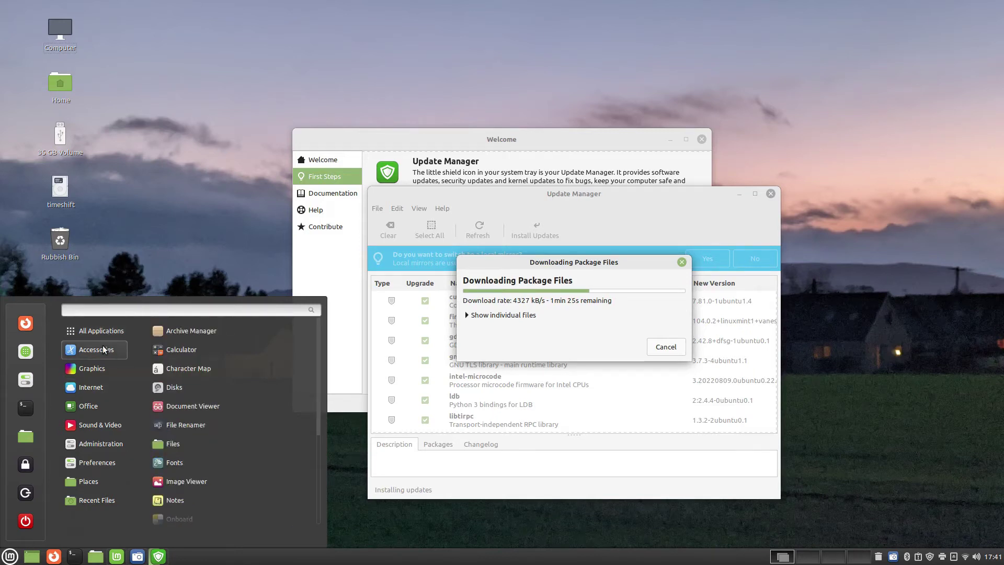
{"action": "left_click", "coordinate": [182, 386]}
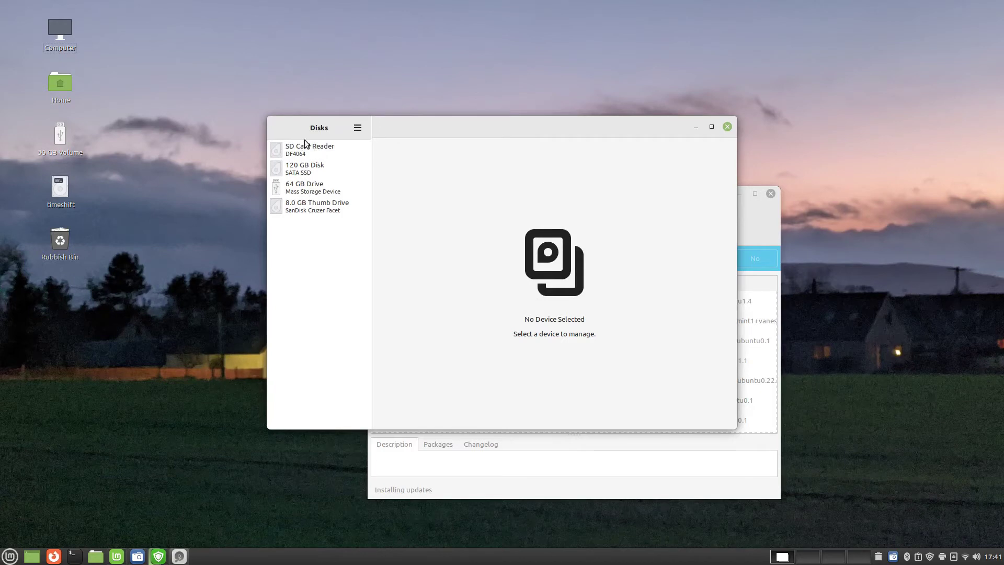
{"action": "left_click", "coordinate": [303, 167]}
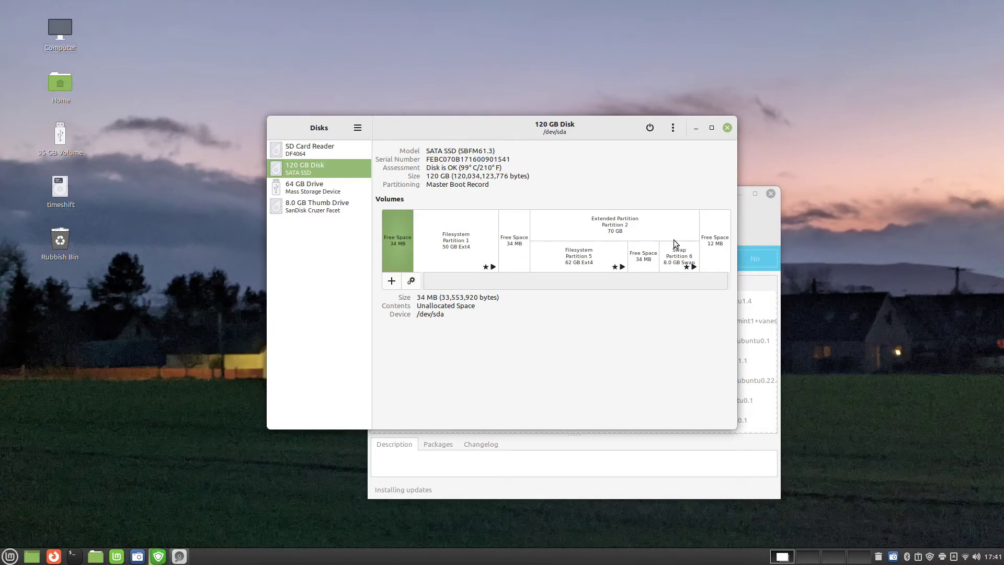
{"action": "left_click", "coordinate": [727, 128]}
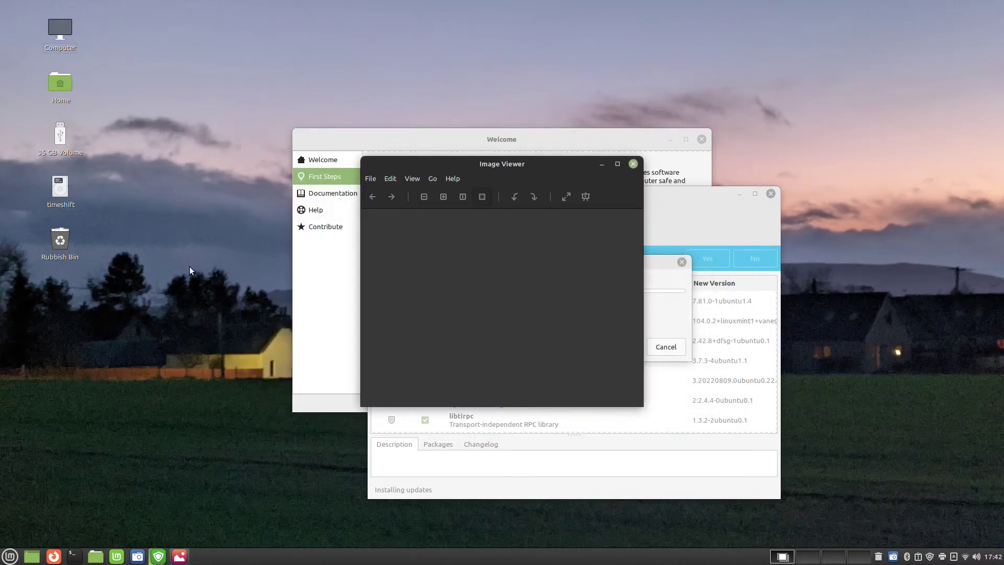
Open IMG_20210221_150735.jpg from Pictures and step forward twice to PXL_20220502_173814955.jpg
{"action": "left_click", "coordinate": [374, 183]}
{"action": "left_click", "coordinate": [380, 203]}
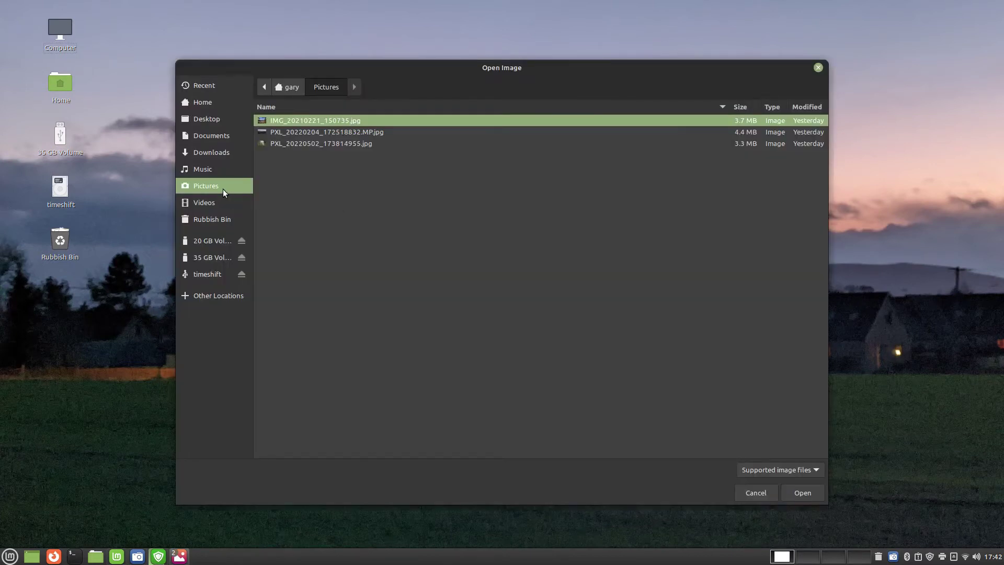
{"action": "left_click", "coordinate": [795, 496]}
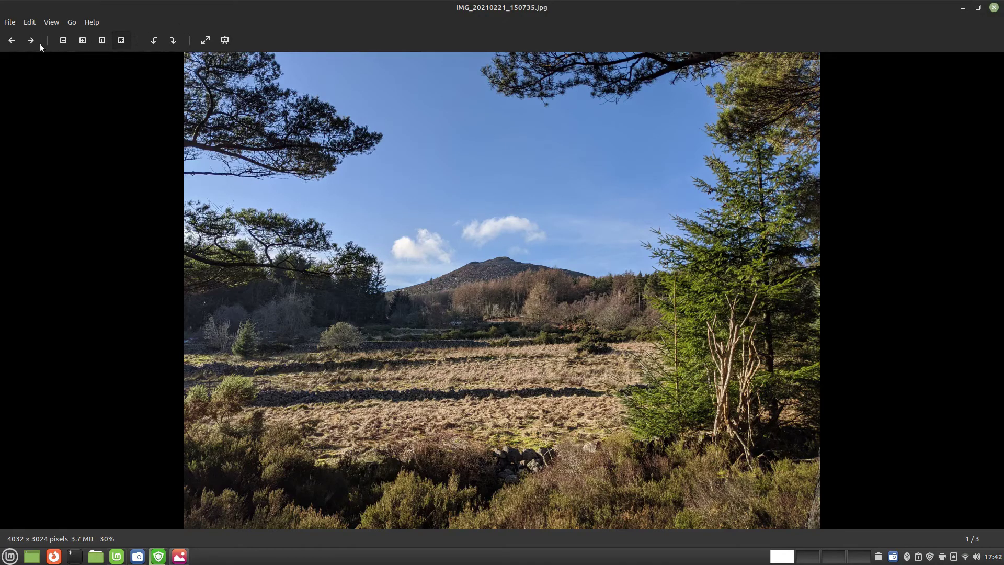
{"action": "left_click", "coordinate": [31, 41]}
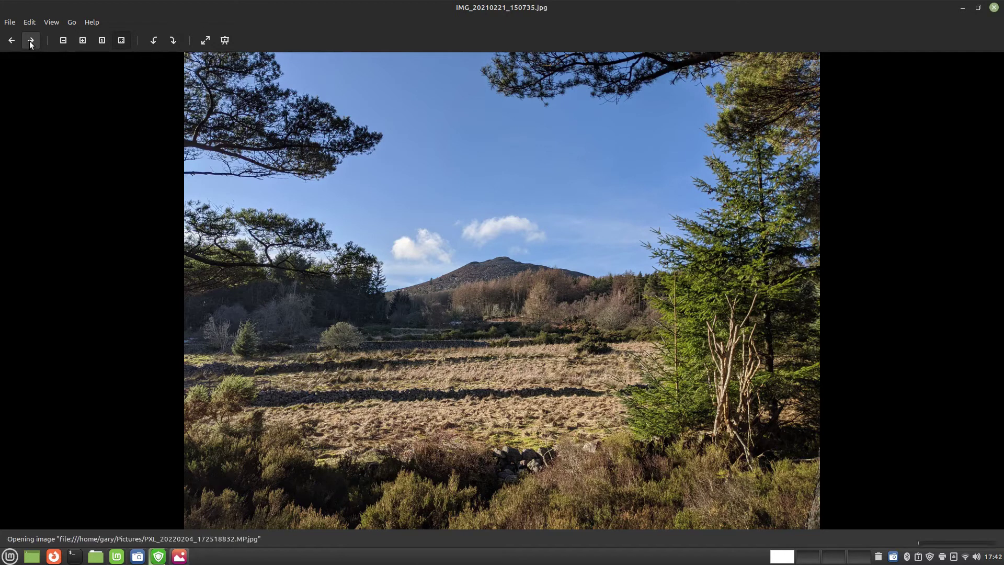
{"action": "left_click", "coordinate": [30, 40]}
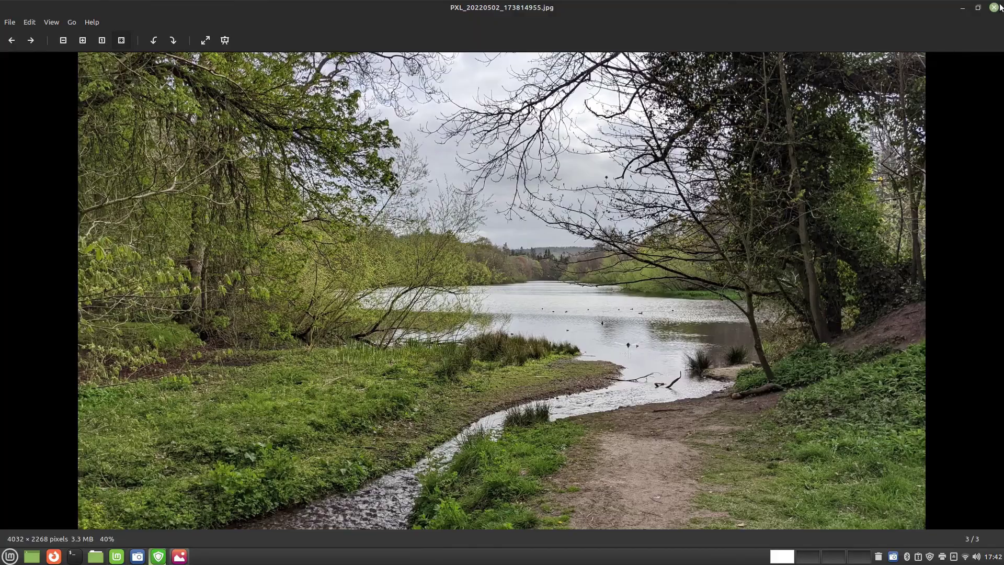
{"action": "left_click", "coordinate": [998, 7]}
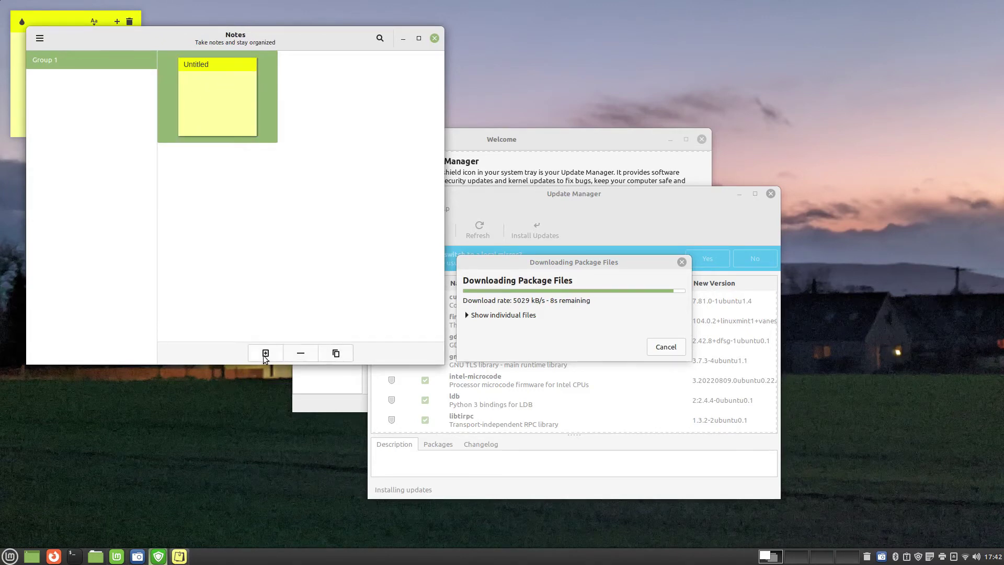
Write sticky notes 'Queen's funeral Monday 19th' and 'Edit Linux Mint Review Video'
{"action": "key", "text": "ctrl+n"}
{"action": "type", "text": "Queen's funeral Monday 19th"}
{"action": "left_click", "coordinate": [111, 63]}
{"action": "type", "text": "Edit Linux Mint Review Video"}
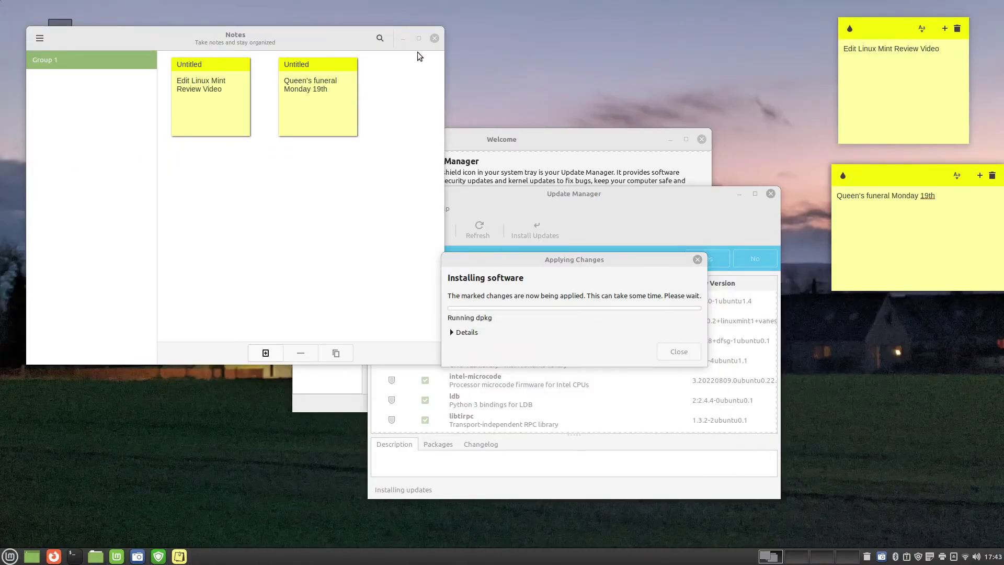
{"action": "left_click", "coordinate": [435, 38]}
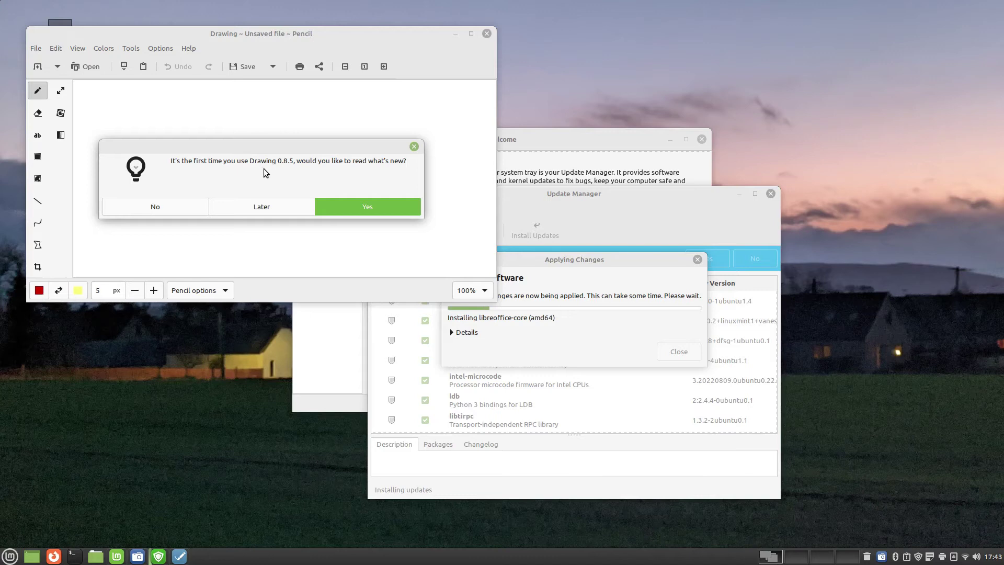
Sketch a red circle with two eyes and a smile, then close and discard it
{"action": "left_click", "coordinate": [156, 207]}
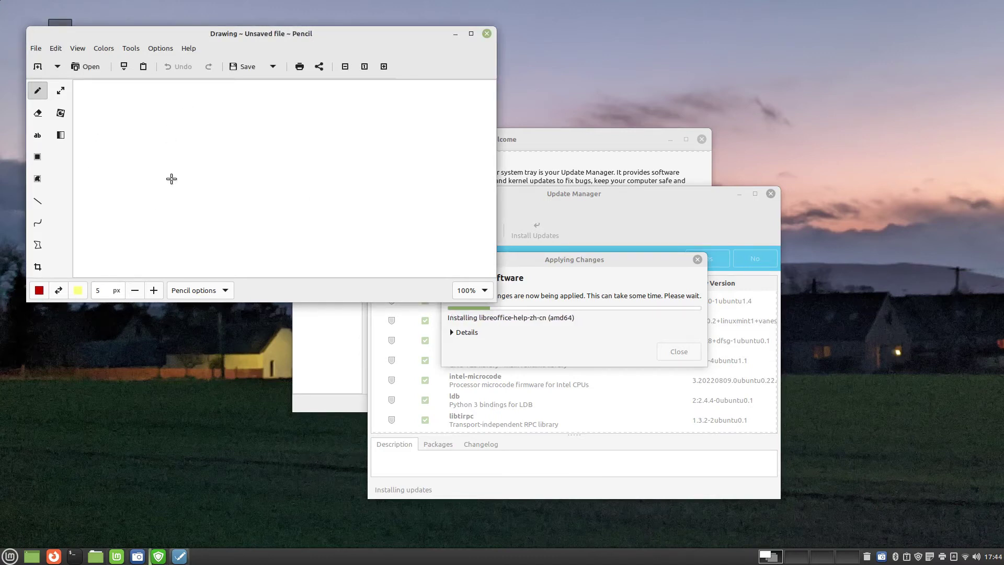
{"action": "mouse_move", "coordinate": [211, 187]}
{"action": "left_mouse_down"}
{"action": "mouse_move", "coordinate": [183, 151]}
{"action": "mouse_move", "coordinate": [240, 159]}
{"action": "mouse_move", "coordinate": [211, 186]}
{"action": "left_mouse_up"}
{"action": "left_click", "coordinate": [197, 151]}
{"action": "left_click", "coordinate": [219, 150]}
{"action": "left_click_drag", "start_coordinate": [194, 165], "coordinate": [227, 164]}
{"action": "left_click", "coordinate": [485, 34]}
{"action": "left_click", "coordinate": [205, 264]}
{"action": "left_click", "coordinate": [10, 556]}
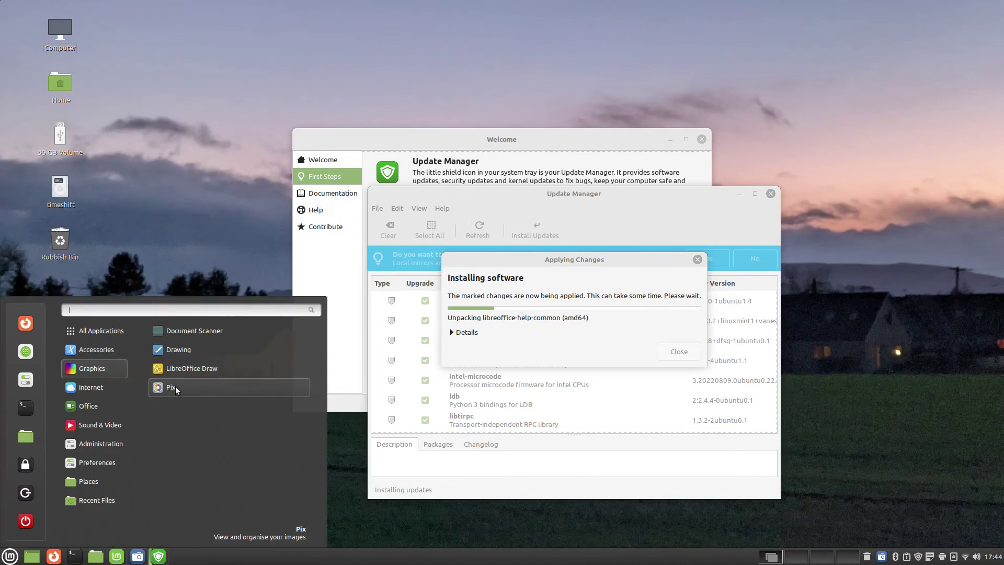
{"action": "left_click", "coordinate": [174, 387]}
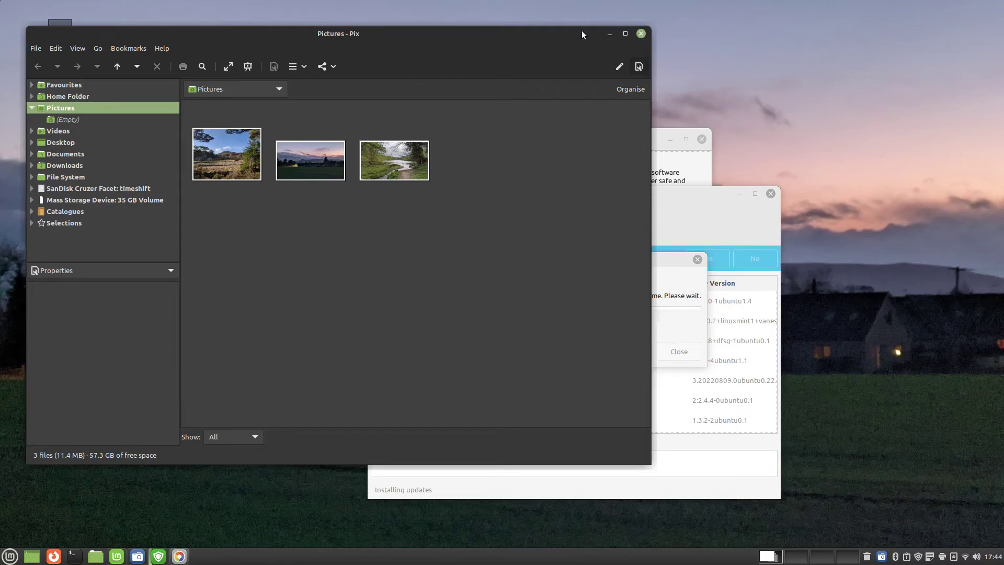
{"action": "left_click", "coordinate": [641, 33]}
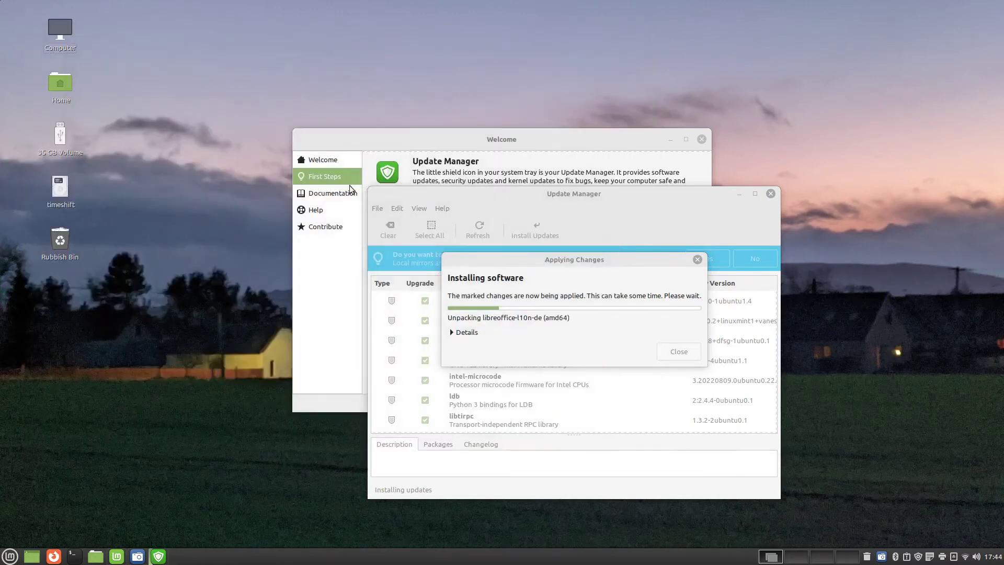
Launch Firefox, go to youtube.com and accept all cookies
{"action": "left_click", "coordinate": [10, 556]}
{"action": "left_click", "coordinate": [211, 333]}
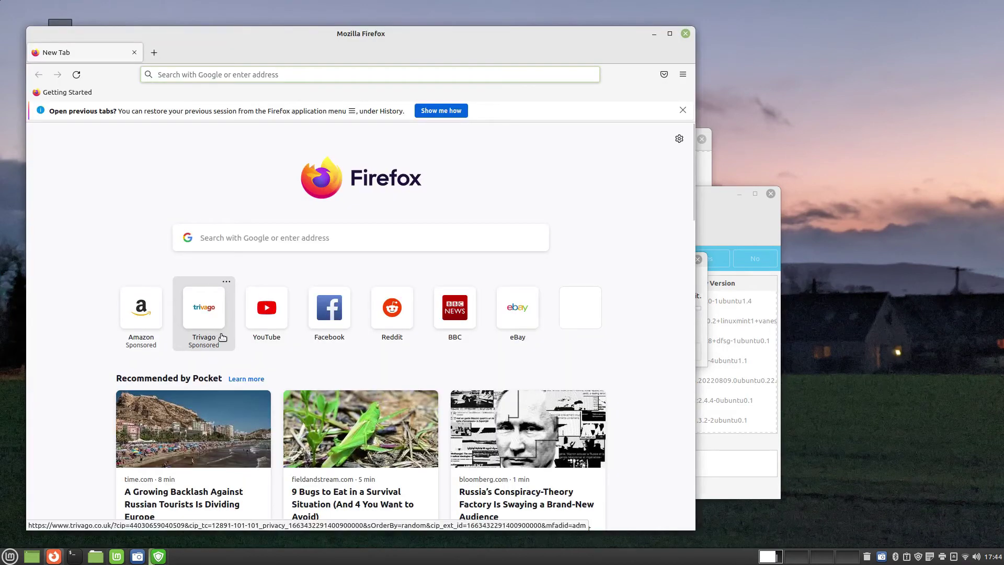
{"action": "left_click", "coordinate": [436, 75]}
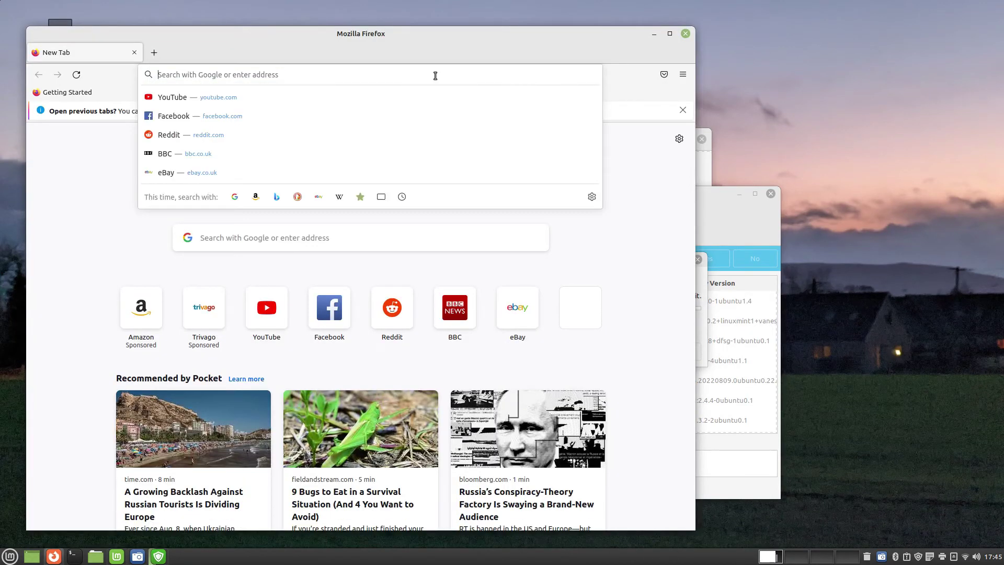
{"action": "type", "text": "youtube.com"}
{"action": "key", "text": "Return"}
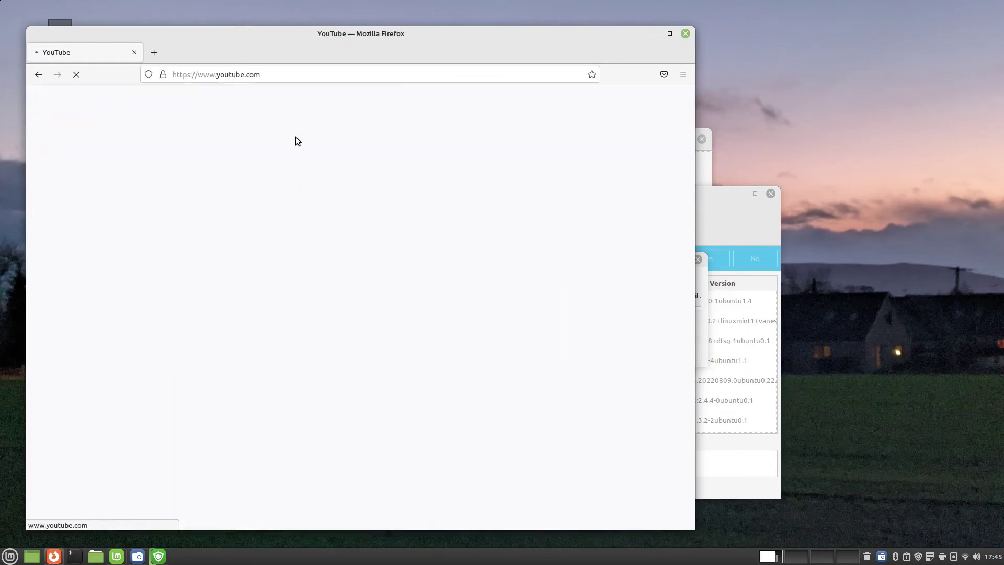
{"action": "left_click_drag", "start_coordinate": [288, 34], "coordinate": [458, 39]}
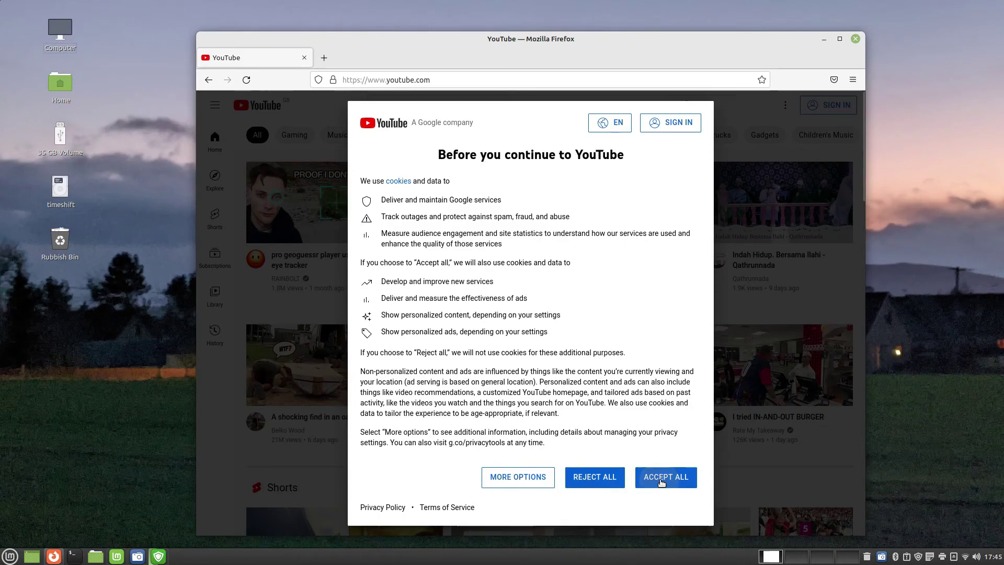
{"action": "left_click", "coordinate": [660, 479]}
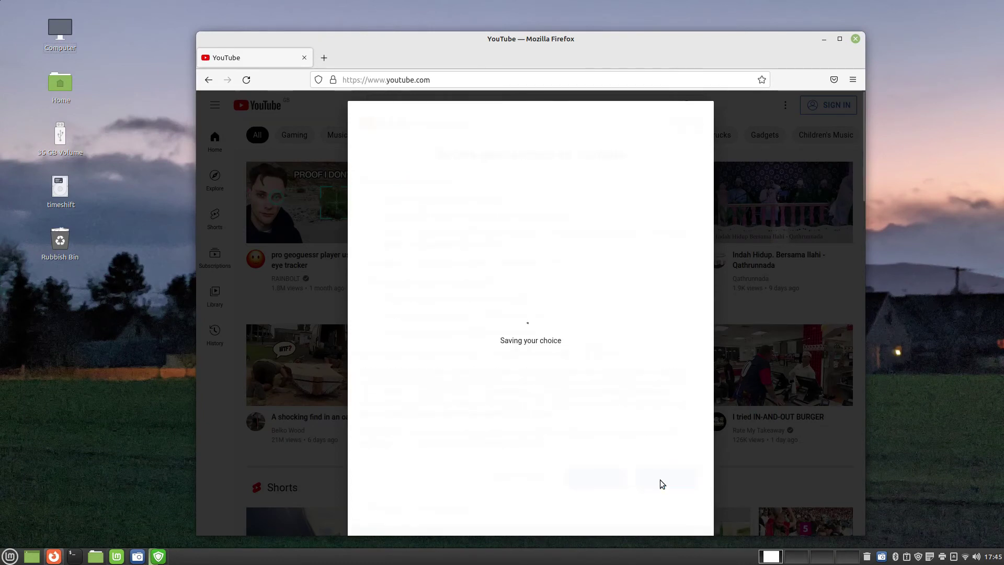
Search YouTube for 'everydaylinuxuser' and open the channel page
{"action": "type", "text": "everyday"}
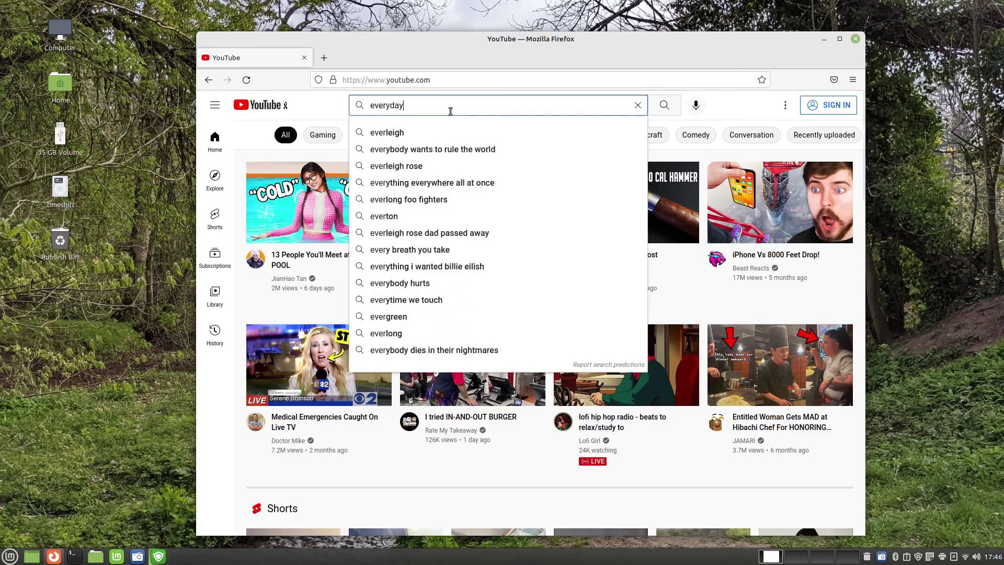
{"action": "type", "text": "linuxuser"}
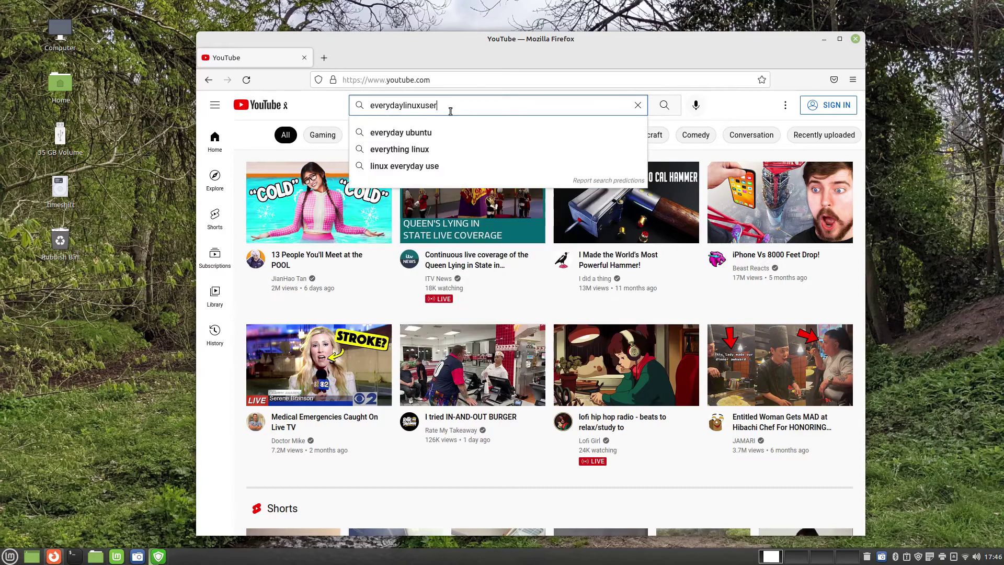
{"action": "key", "text": "Return"}
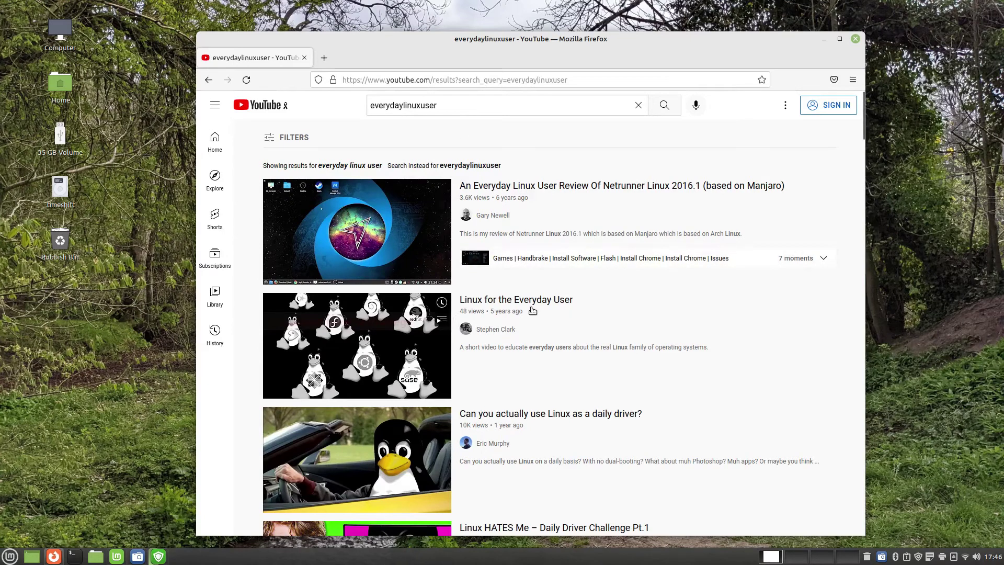
{"action": "left_click", "coordinate": [494, 216]}
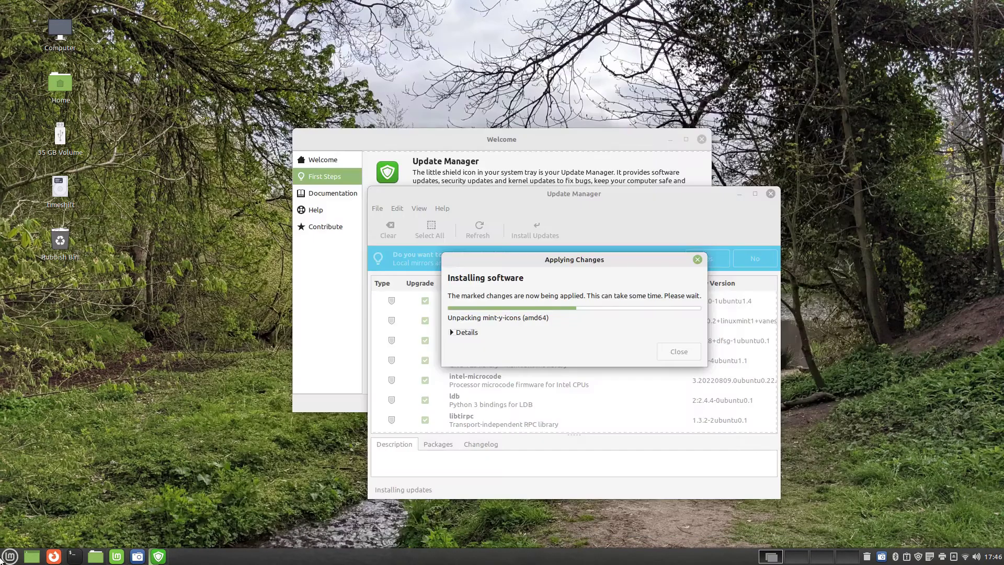
{"action": "left_click", "coordinate": [9, 555]}
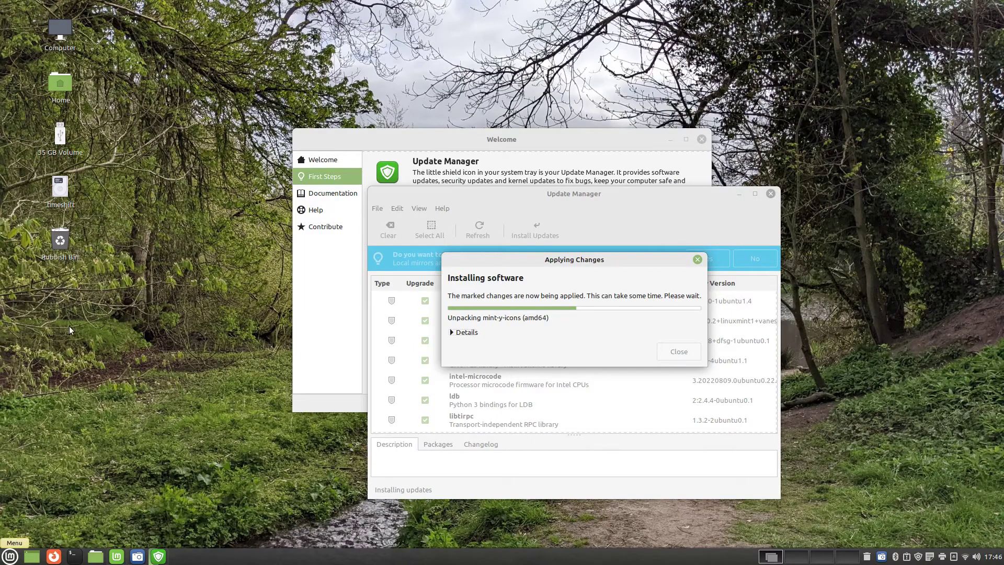
{"action": "mouse_move", "coordinate": [98, 388]}
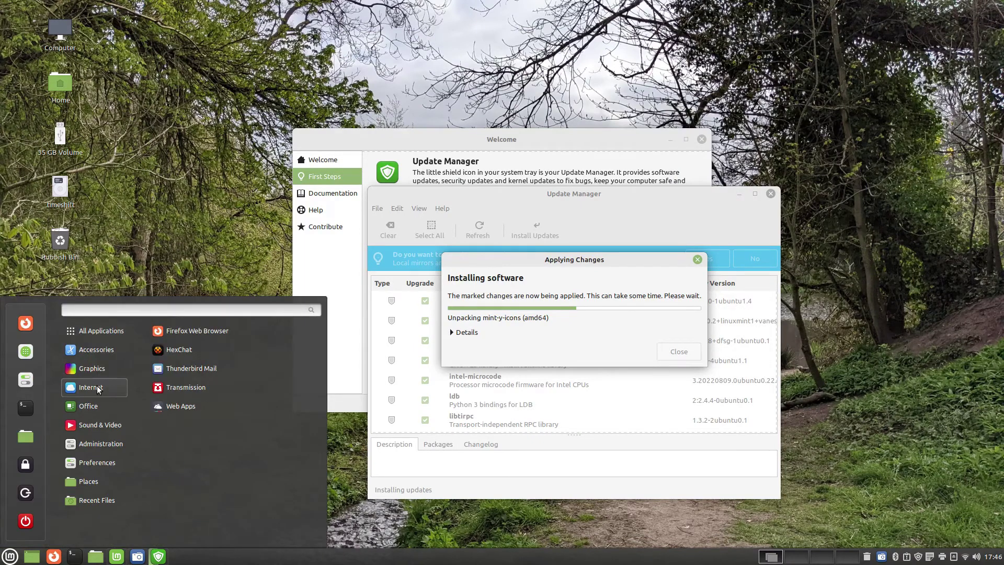
{"action": "left_click", "coordinate": [191, 349]}
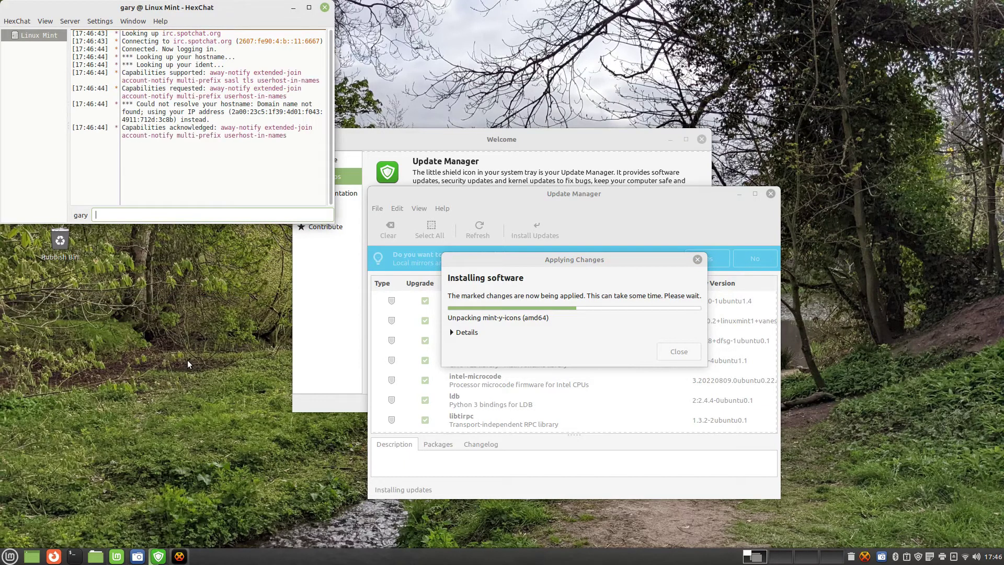
{"action": "left_click_drag", "start_coordinate": [232, 12], "coordinate": [489, 94]}
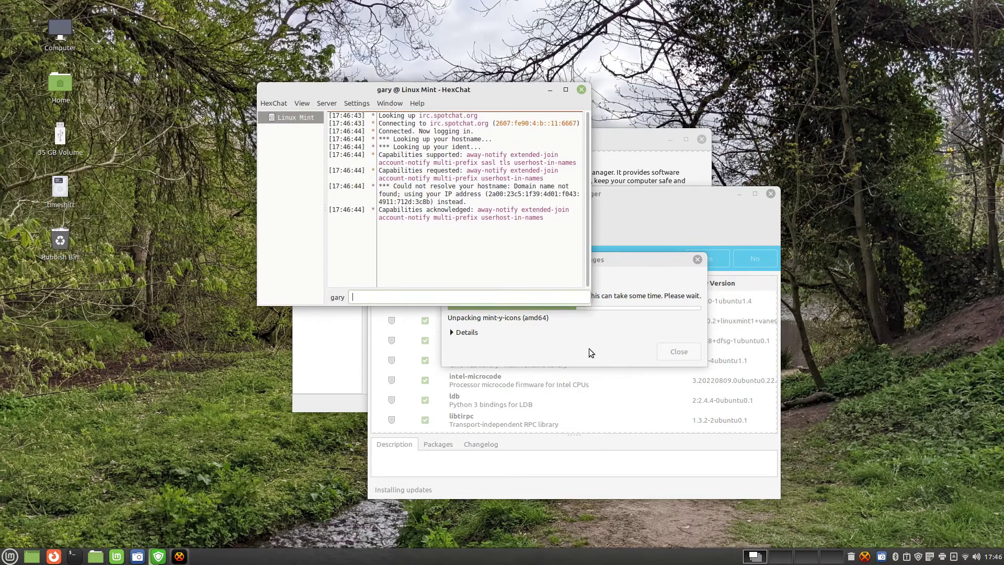
{"action": "left_click_drag", "start_coordinate": [584, 302], "coordinate": [823, 382]}
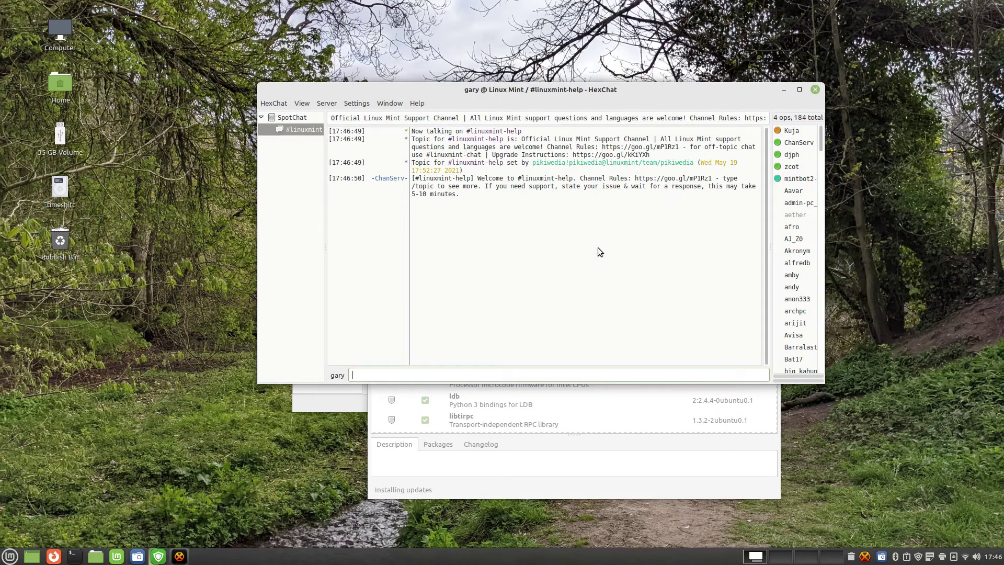
{"action": "left_click_drag", "start_coordinate": [824, 392], "coordinate": [891, 395]}
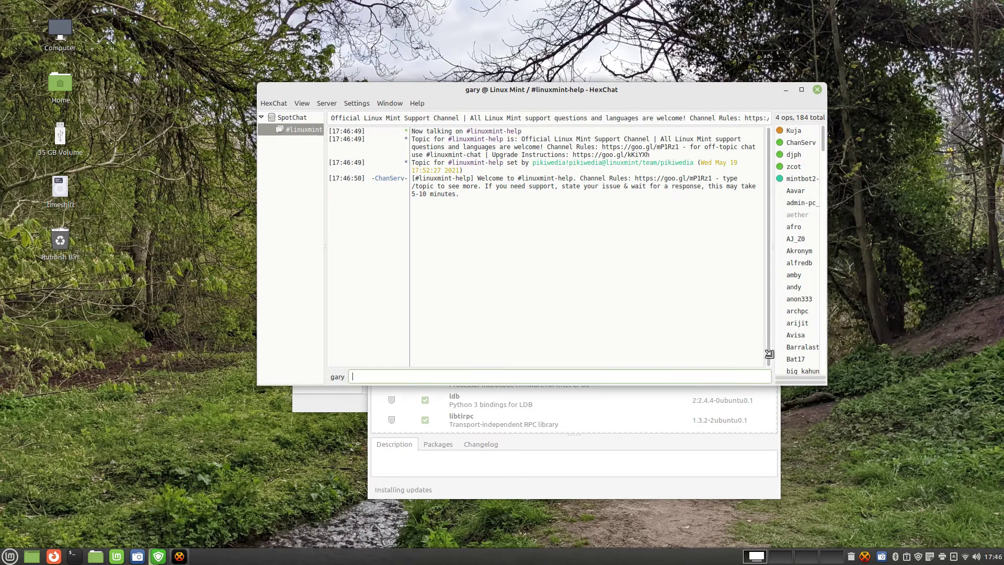
{"action": "left_click", "coordinate": [326, 105]}
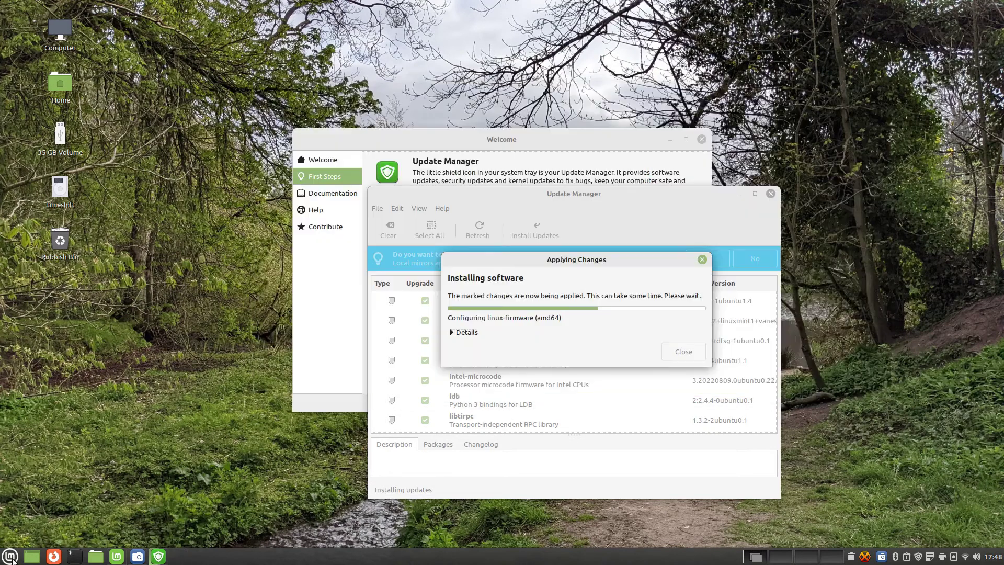
{"action": "left_click", "coordinate": [10, 556]}
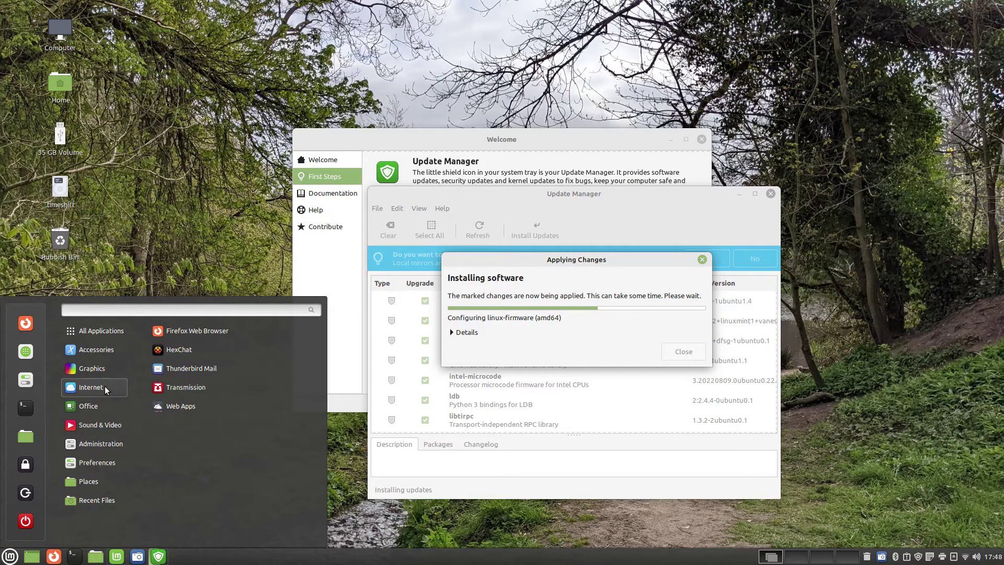
Launch Thunderbird and enter the account holder's name, Gmail address and password
{"action": "left_click", "coordinate": [199, 372]}
{"action": "type", "text": "Gary Newell"}
{"action": "key", "text": "Tab"}
{"action": "key", "text": "Tab"}
{"action": "type", "text": "********"}
{"action": "key", "text": "Return"}
{"action": "left_click", "coordinate": [272, 488]}
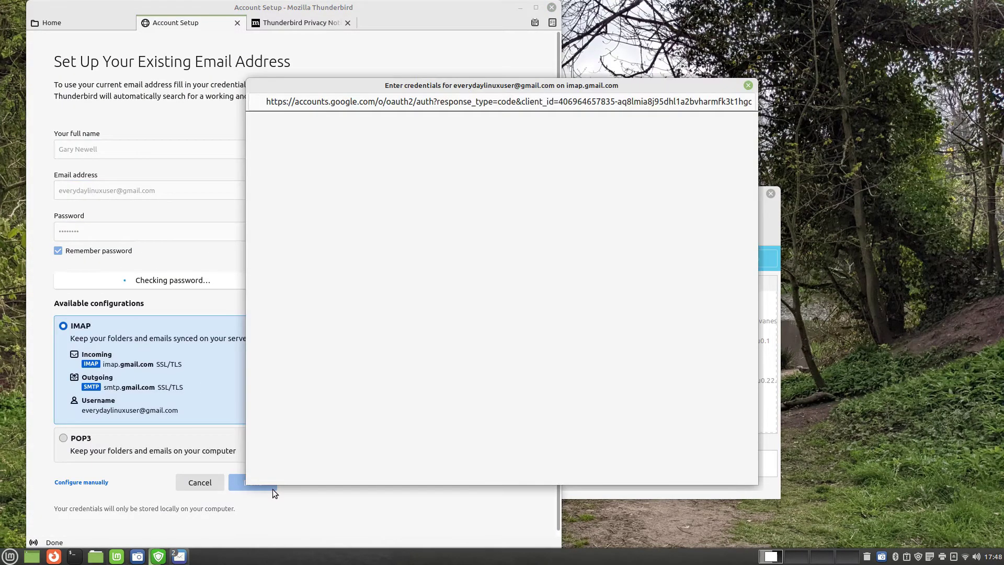
Sign in through Google with the account password and finish the account setup
{"action": "left_click", "coordinate": [497, 325]}
{"action": "type", "text": "********"}
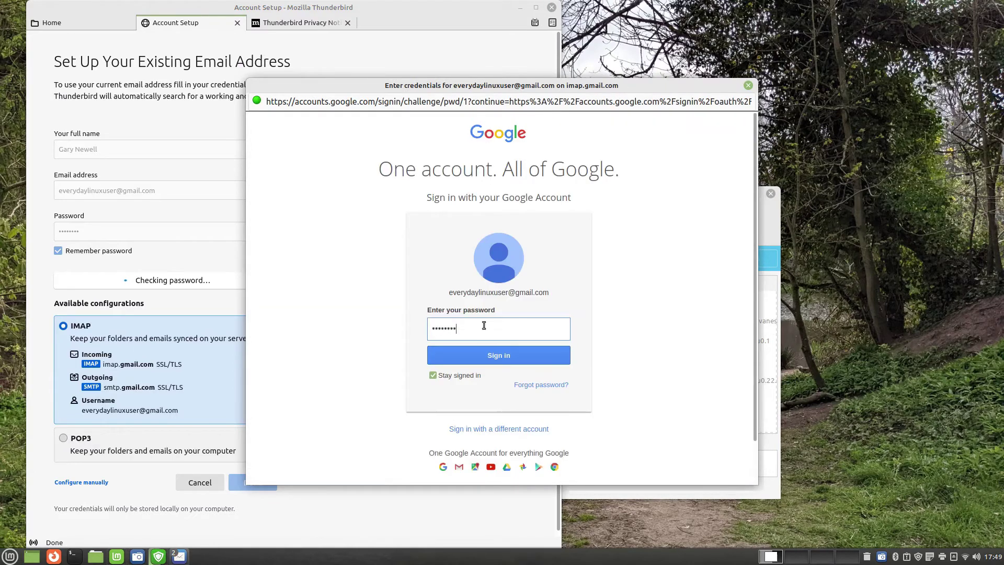
{"action": "left_click", "coordinate": [497, 352]}
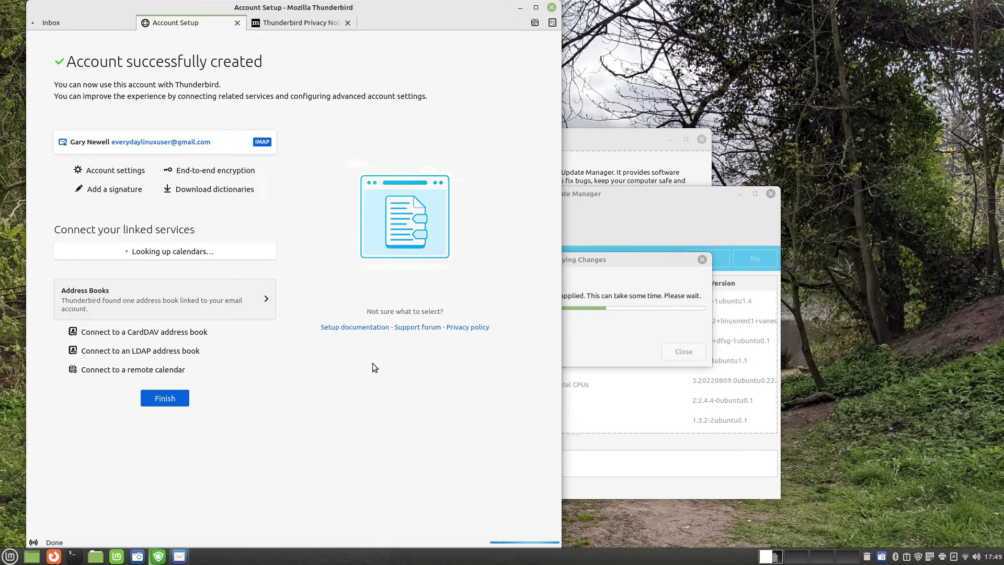
{"action": "left_click", "coordinate": [165, 399]}
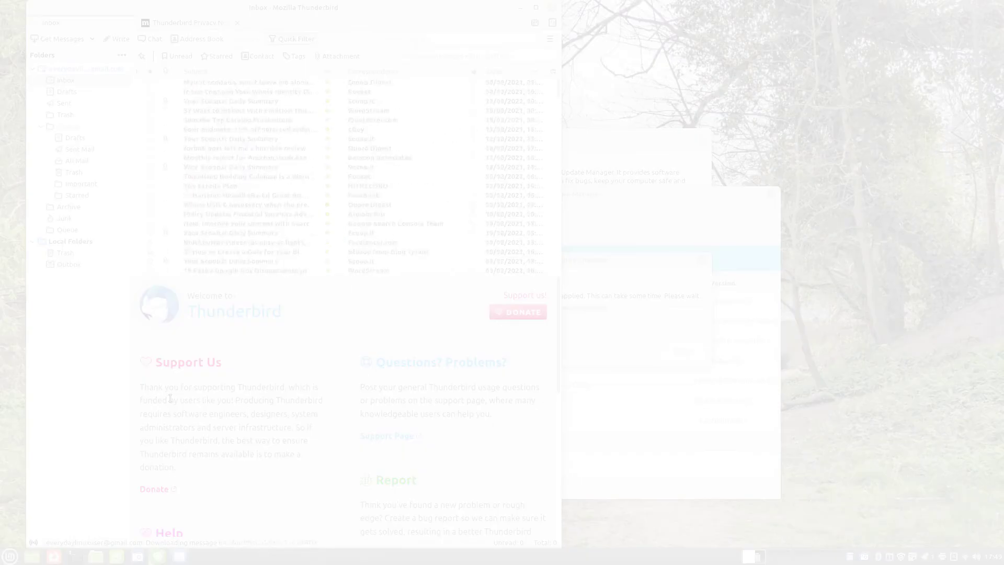
{"action": "key", "text": "ctrl+alt+Right"}
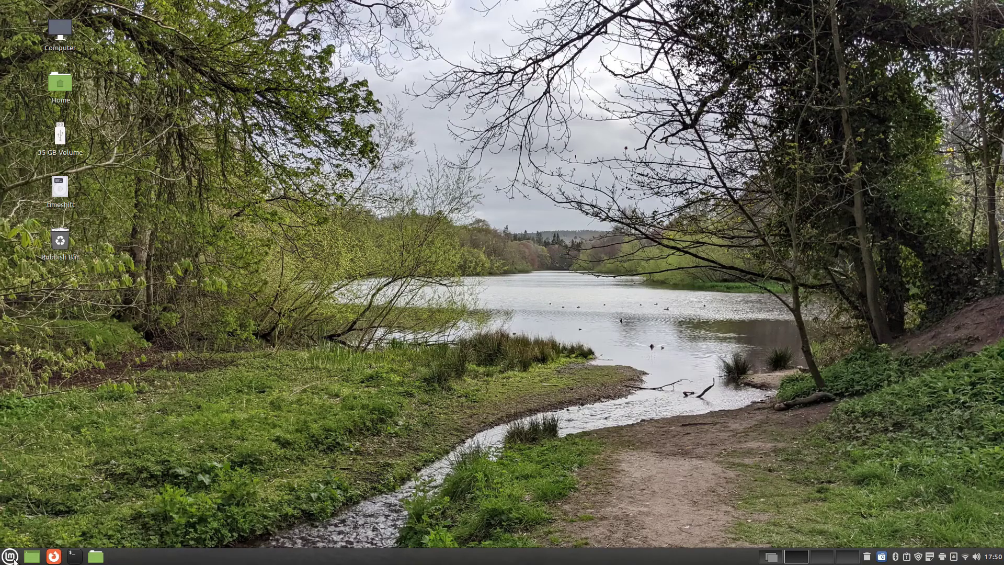
Create an 'Office Online' web app with the pasted Office address and launch it
{"action": "left_click", "coordinate": [13, 557]}
{"action": "mouse_move", "coordinate": [104, 391]}
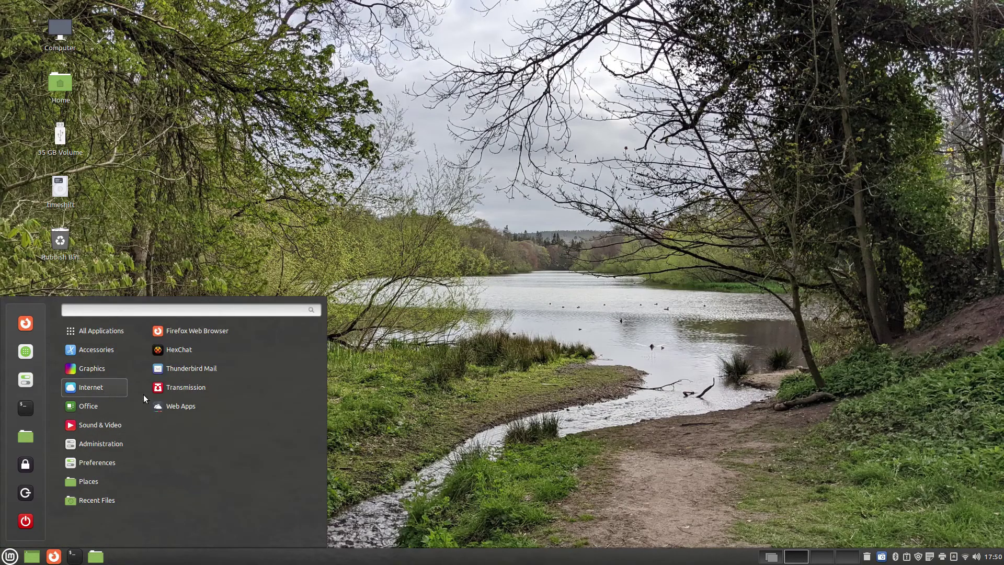
{"action": "left_click", "coordinate": [196, 406]}
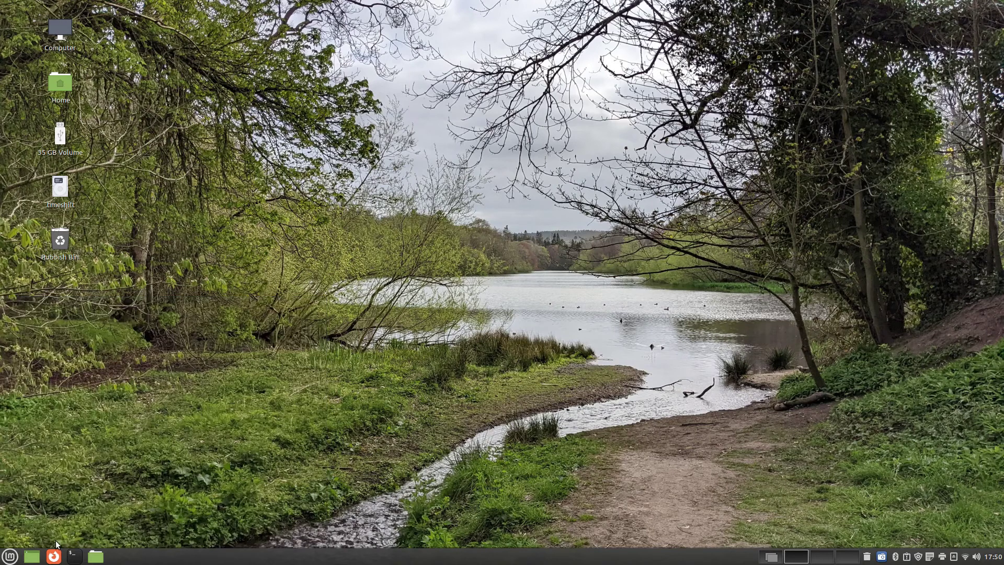
{"action": "left_click", "coordinate": [155, 246]}
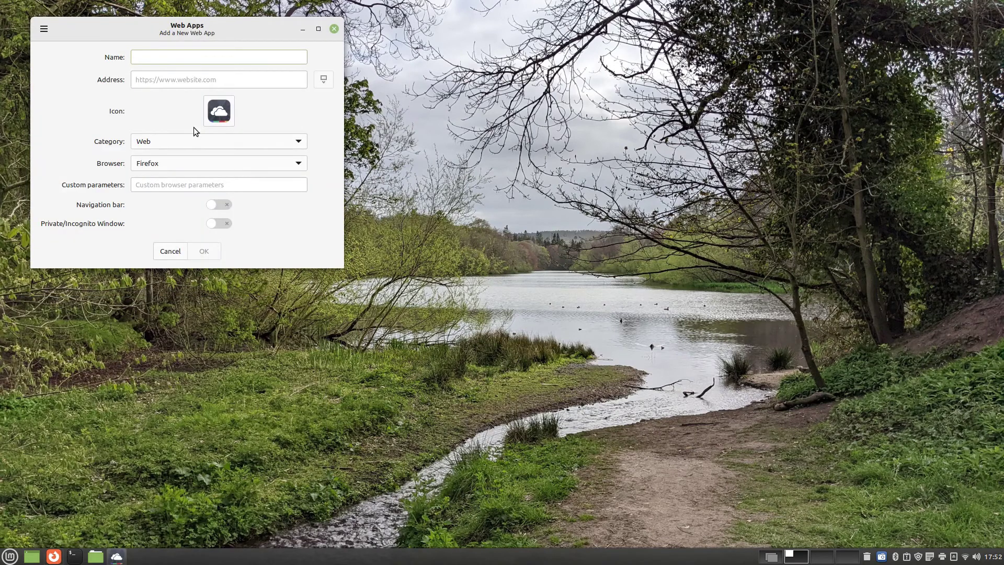
{"action": "type", "text": "Office Online"}
{"action": "left_click", "coordinate": [189, 77]}
{"action": "type", "text": "https://www.office.com/?flight=unauthrefresh&auth=1"}
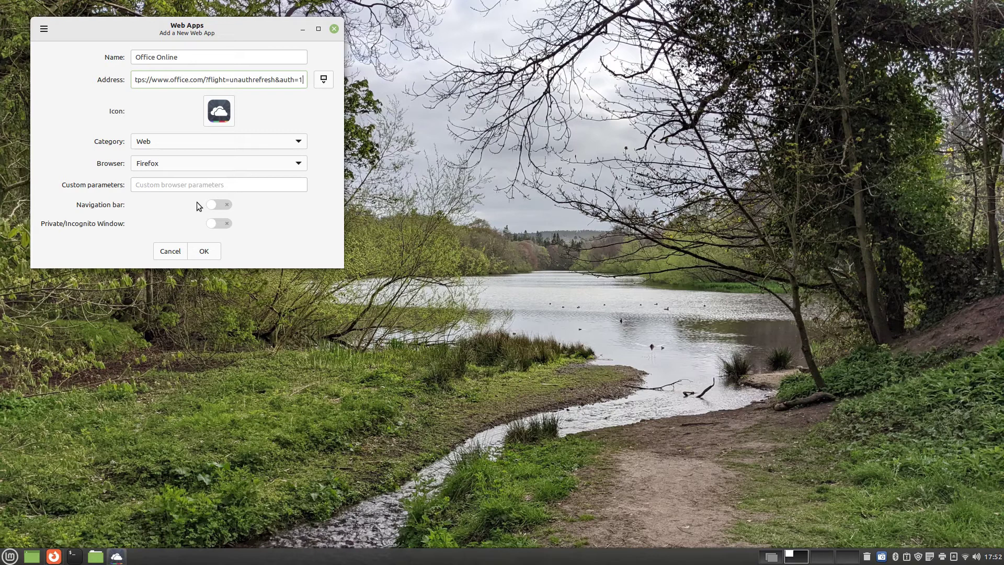
{"action": "left_click", "coordinate": [205, 253]}
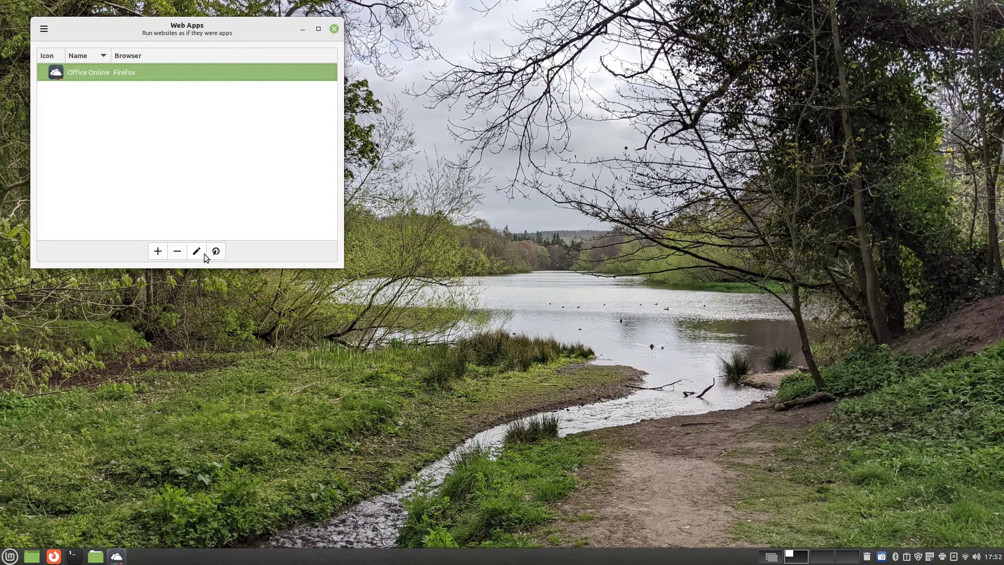
{"action": "left_click", "coordinate": [223, 255]}
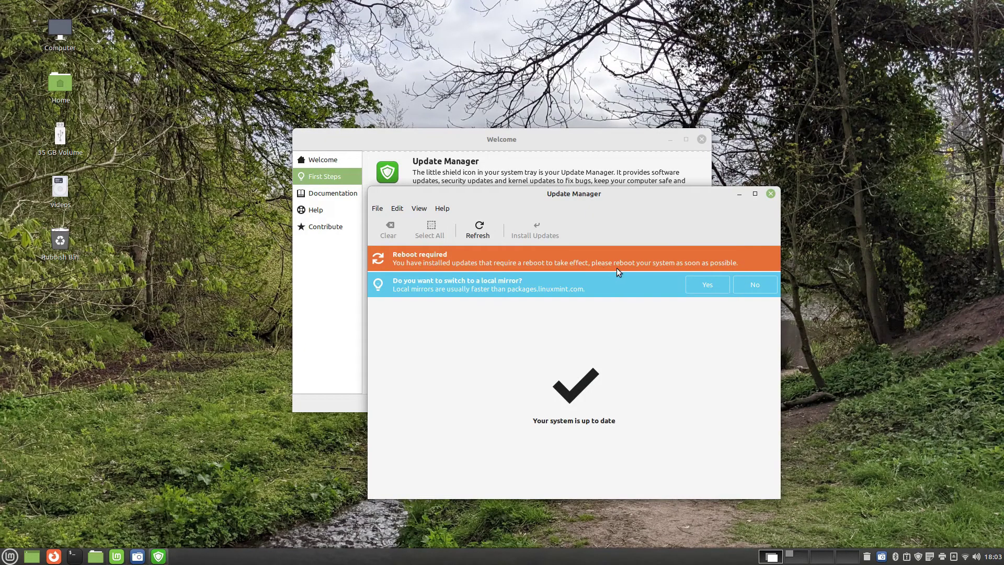
Close the Update Manager and Welcome windows
{"action": "key", "text": "ctrl+w"}
{"action": "left_click", "coordinate": [700, 139]}
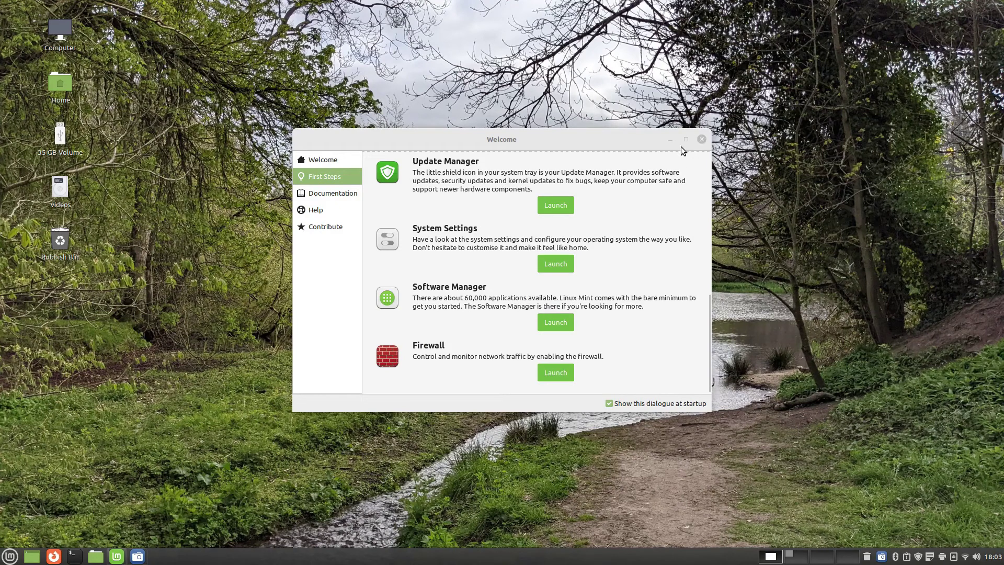
{"action": "left_click", "coordinate": [10, 559]}
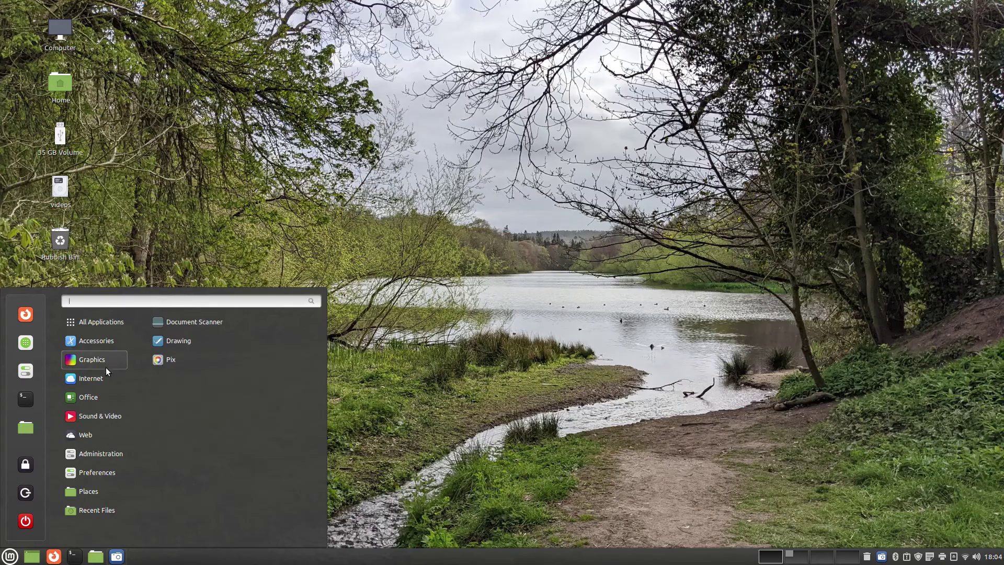
Launch LibreOffice Writer, turn off startup tips, dismiss release notes and browse paragraph styles
{"action": "mouse_move", "coordinate": [104, 383]}
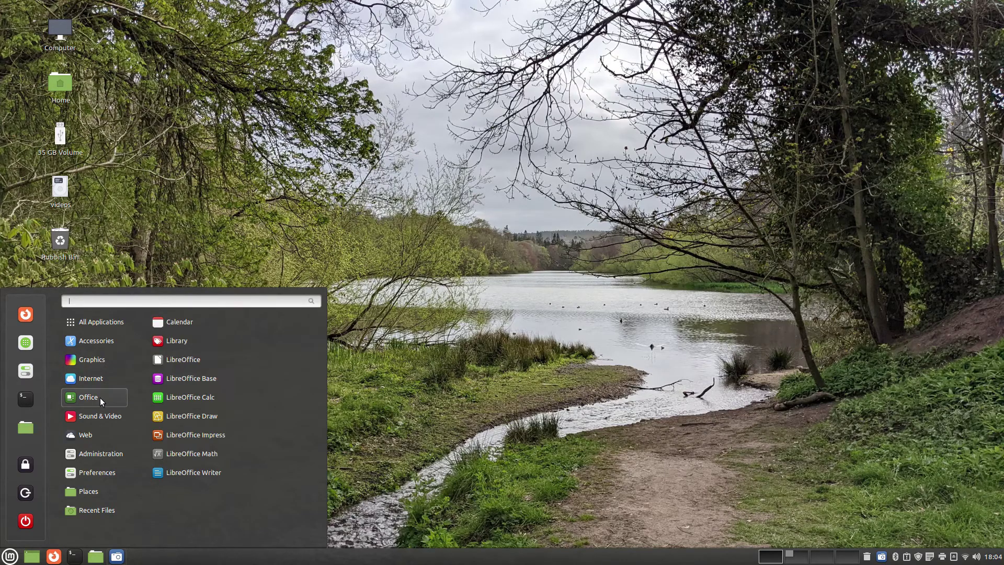
{"action": "left_click", "coordinate": [193, 472]}
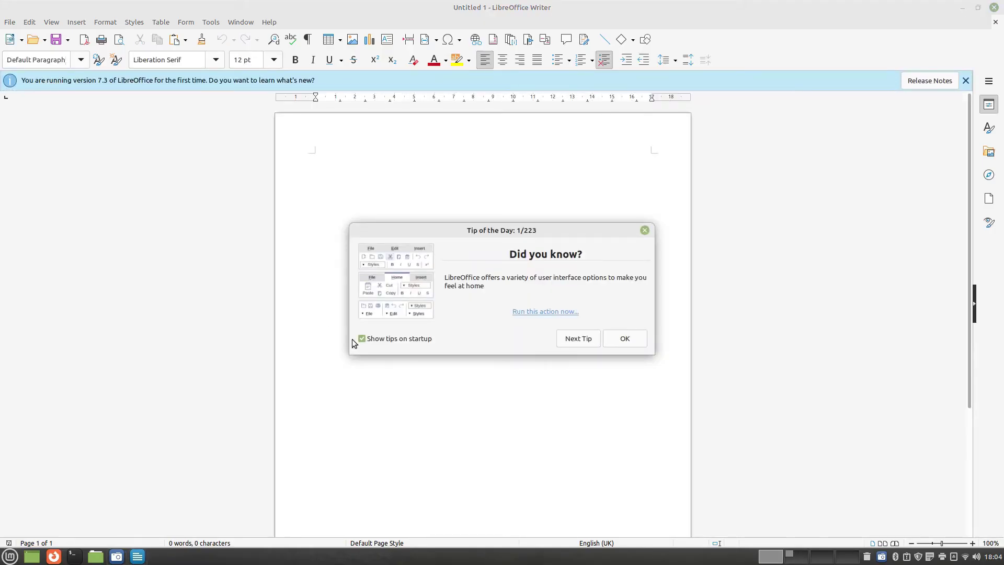
{"action": "left_click", "coordinate": [396, 341]}
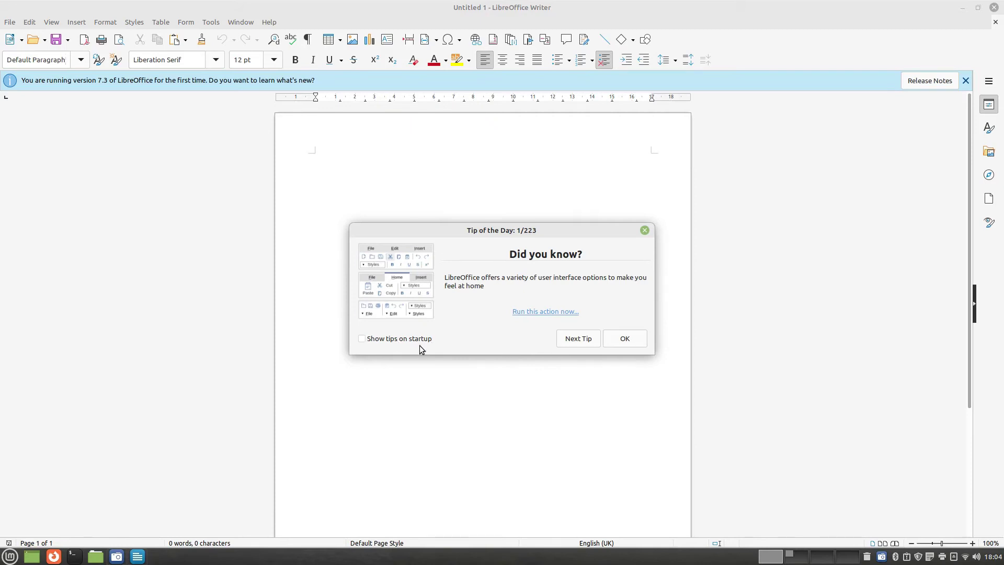
{"action": "left_click", "coordinate": [634, 341]}
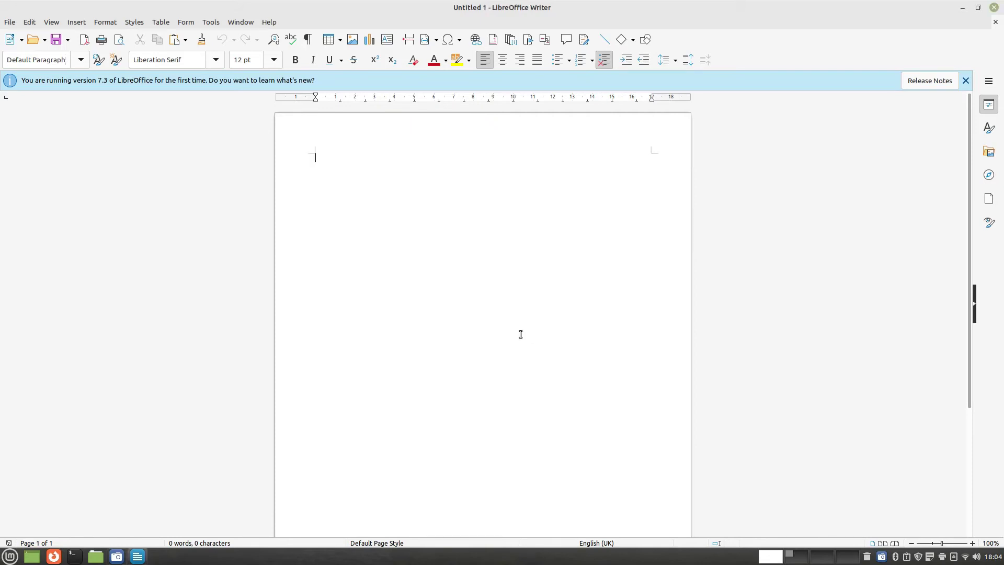
{"action": "left_click", "coordinate": [966, 80]}
{"action": "left_click", "coordinate": [129, 24]}
{"action": "key", "text": "Escape"}
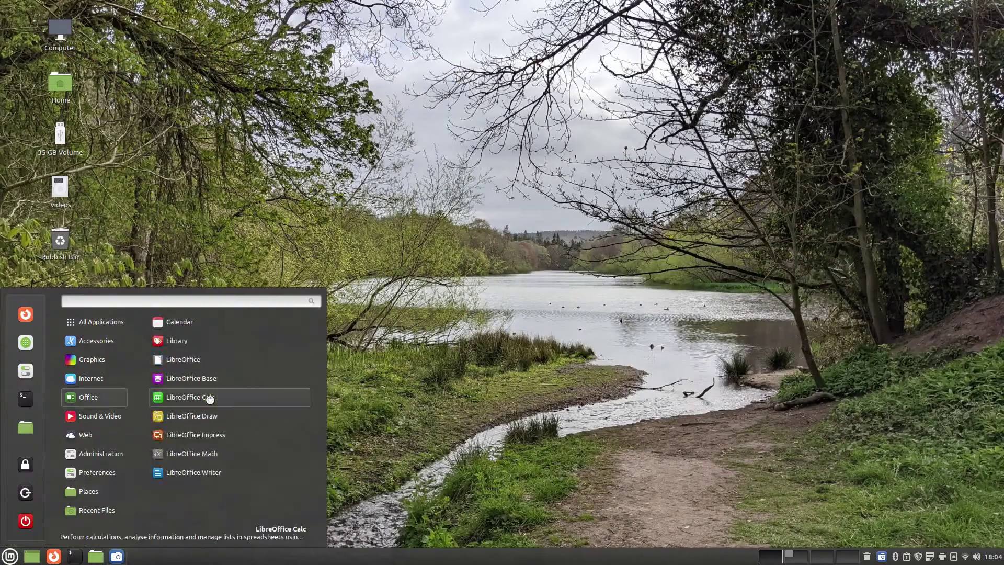
Open and close LibreOffice Calc and Impress, skipping the template picker
{"action": "left_click", "coordinate": [209, 399]}
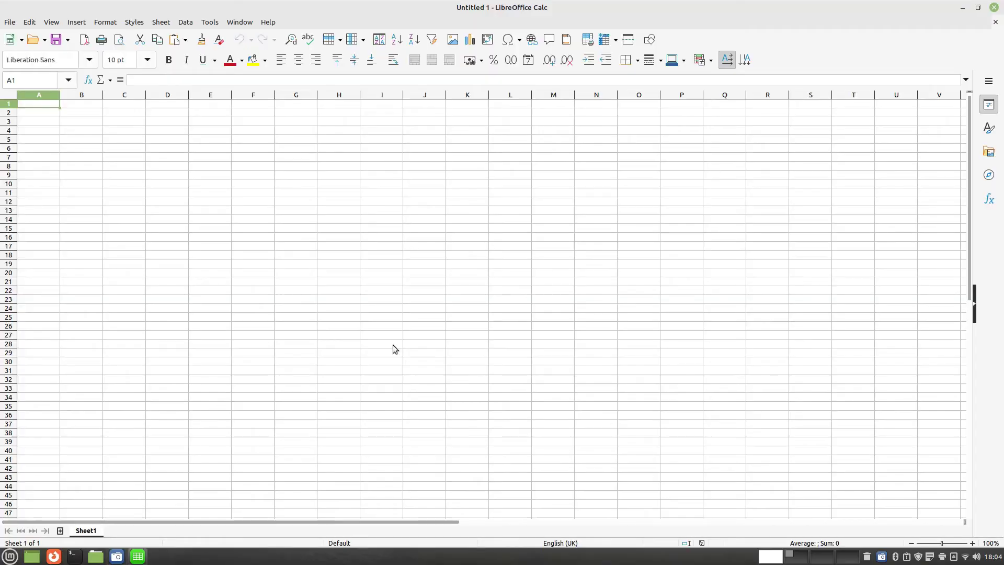
{"action": "left_click", "coordinate": [995, 7]}
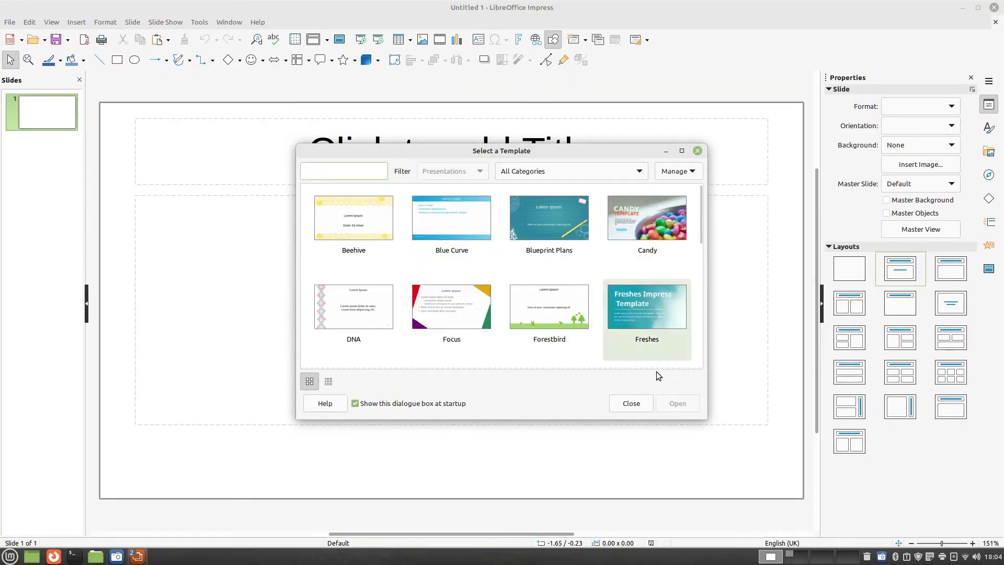
{"action": "left_click", "coordinate": [624, 408]}
{"action": "left_click", "coordinate": [993, 7]}
Launch LibreOffice Draw and browse its Insert options without adding anything
{"action": "left_click", "coordinate": [9, 557]}
{"action": "mouse_move", "coordinate": [99, 399]}
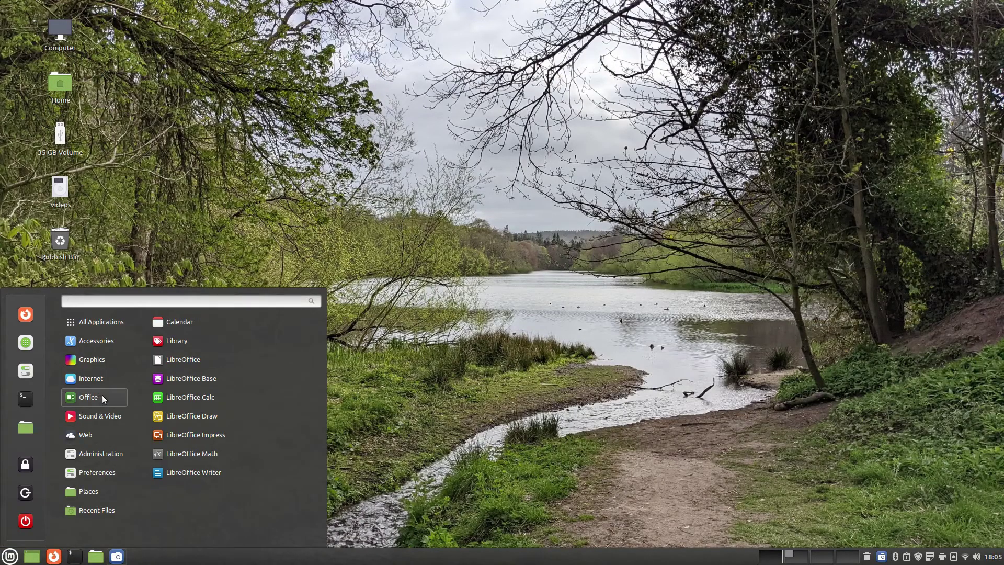
{"action": "left_click", "coordinate": [212, 415]}
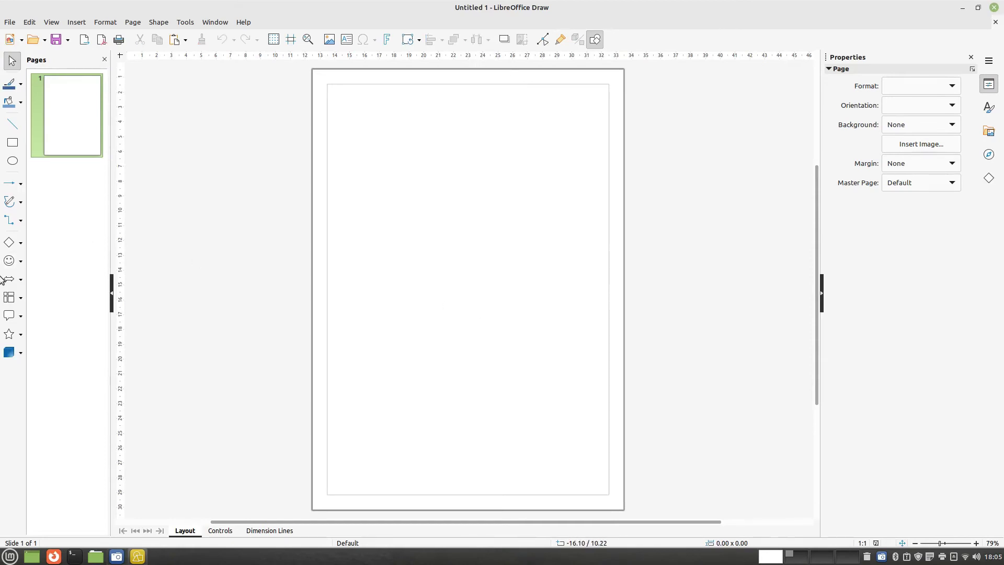
{"action": "left_click", "coordinate": [76, 22]}
{"action": "left_click", "coordinate": [23, 245]}
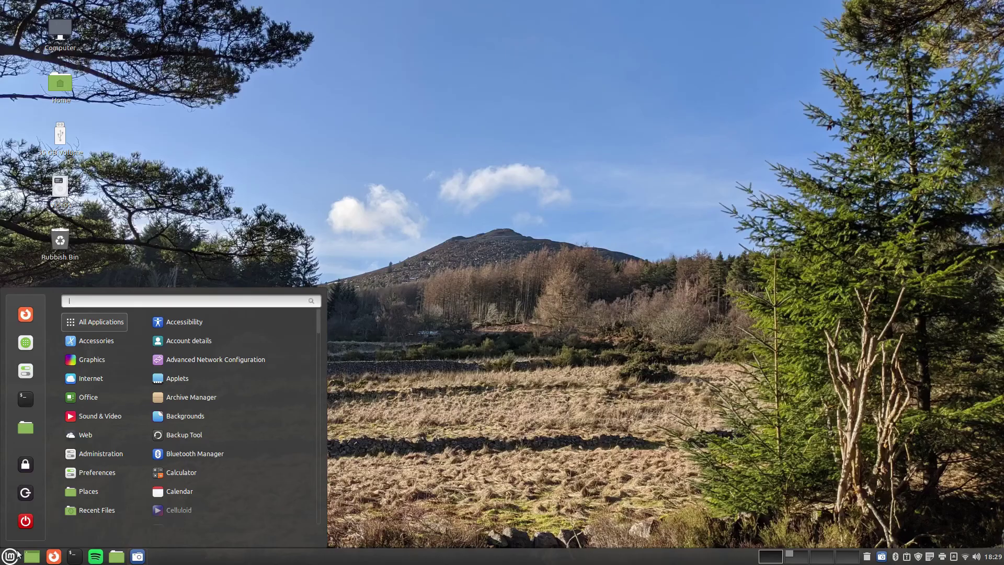
Launch Celluloid and play dirty-gertie.mp3 from the Music folder
{"action": "mouse_move", "coordinate": [90, 418]}
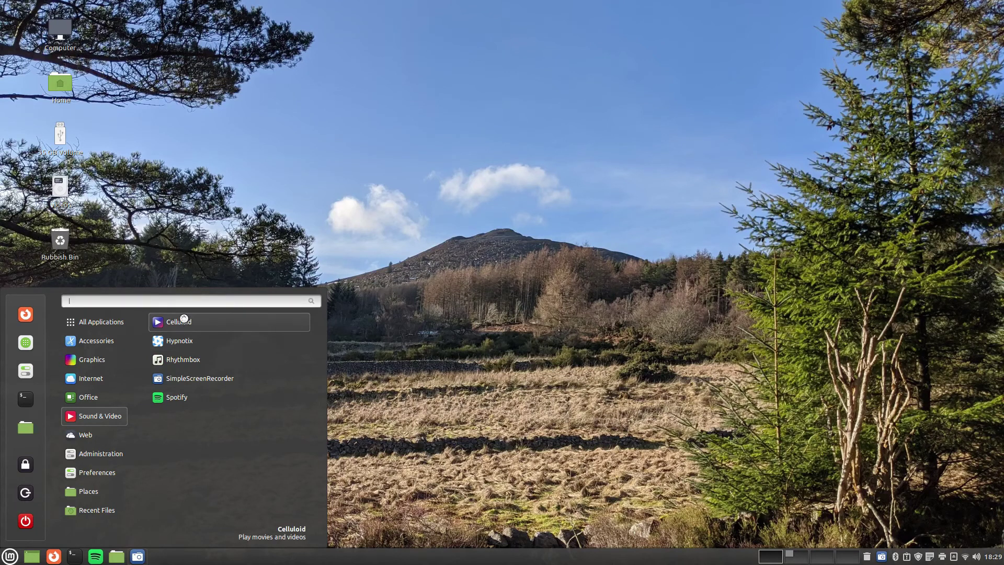
{"action": "left_click", "coordinate": [181, 322]}
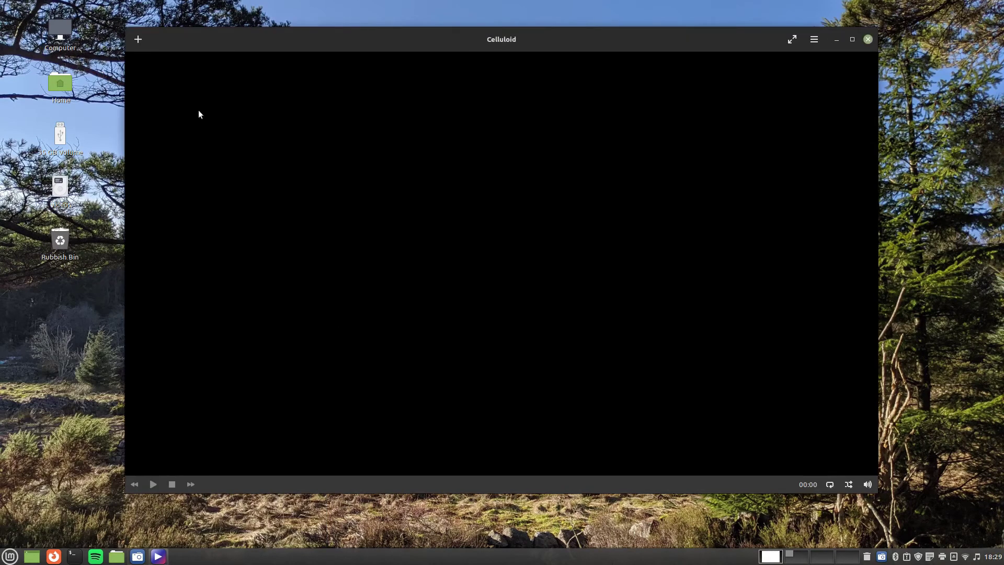
{"action": "left_click", "coordinate": [137, 40]}
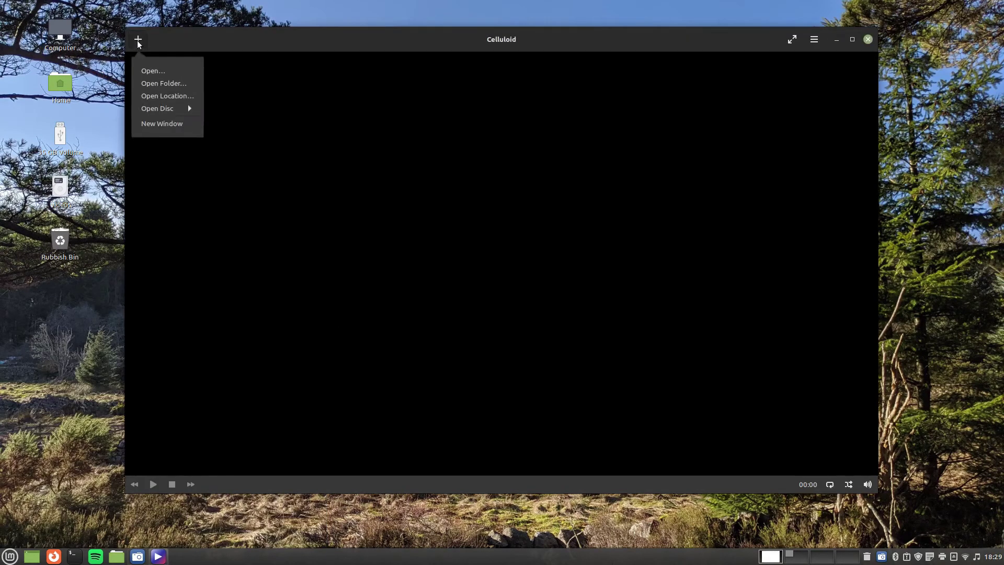
{"action": "left_click", "coordinate": [152, 71]}
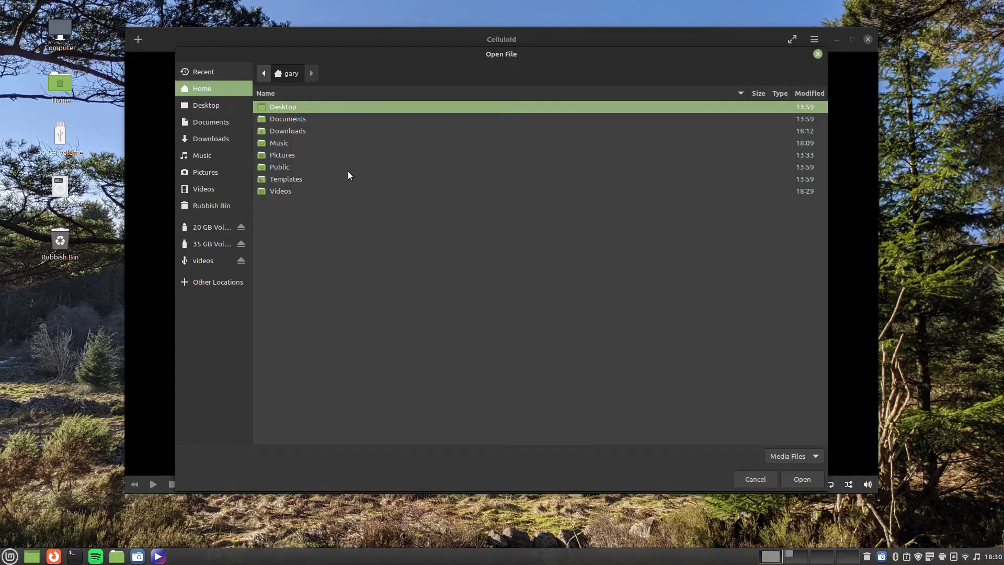
{"action": "double_click", "coordinate": [280, 143]}
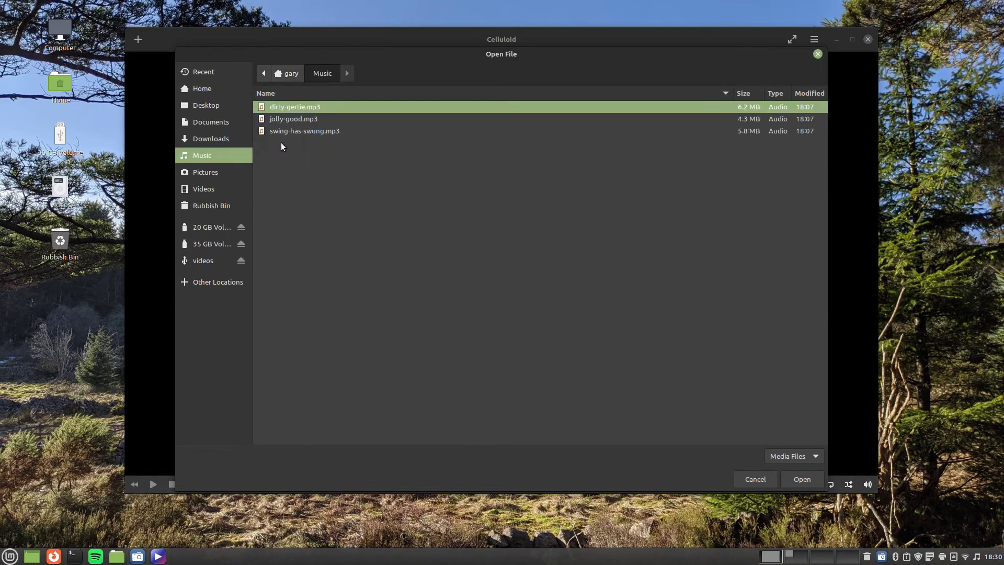
{"action": "double_click", "coordinate": [309, 106]}
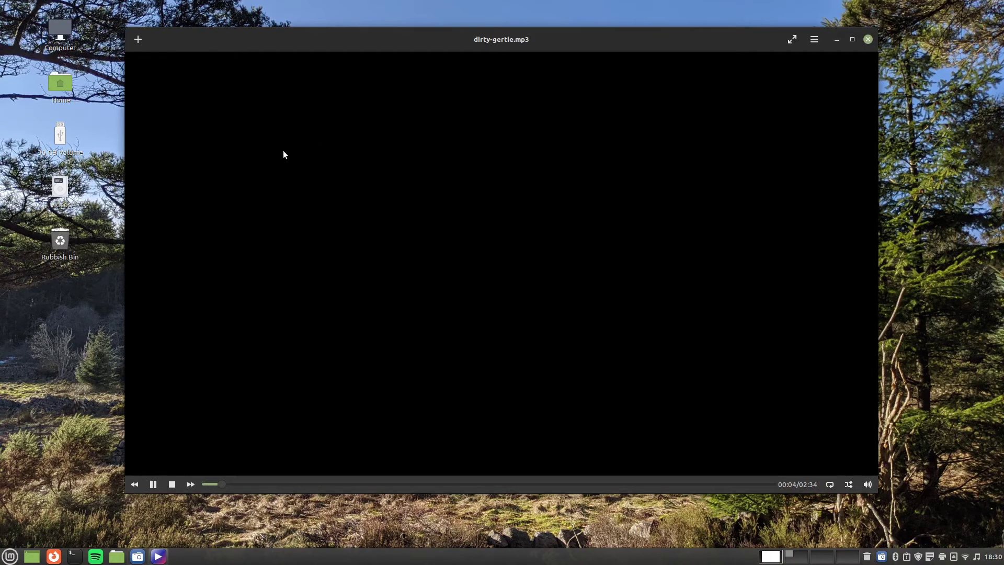
Play swing-has-swung.mp3 from the Music folder
{"action": "left_click", "coordinate": [139, 40]}
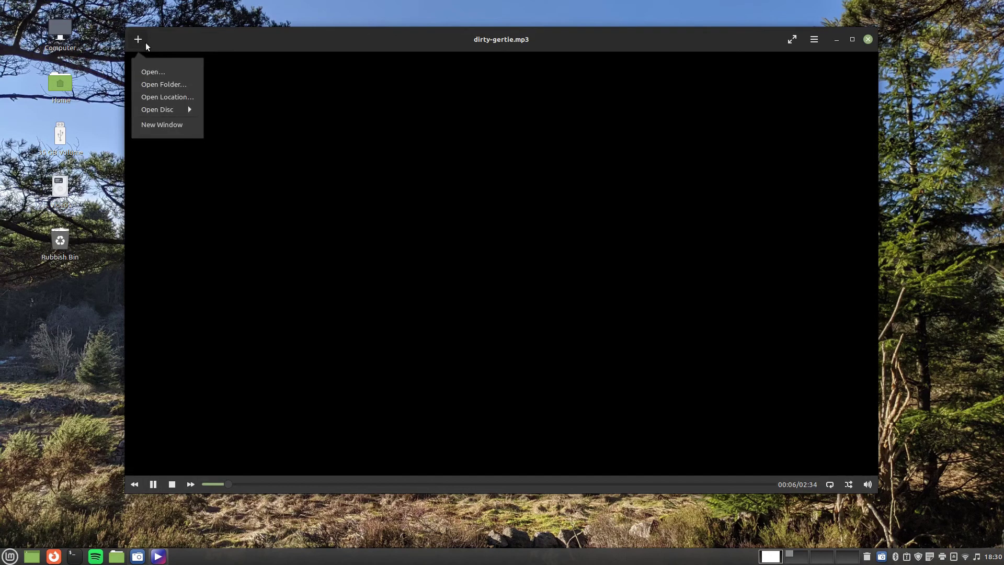
{"action": "left_click", "coordinate": [169, 72]}
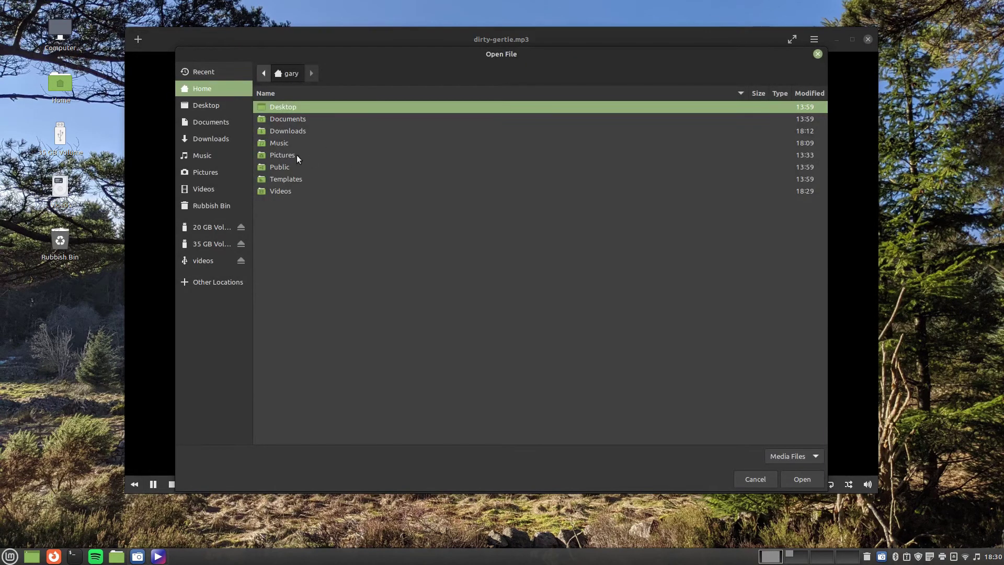
{"action": "double_click", "coordinate": [284, 144]}
{"action": "double_click", "coordinate": [317, 131]}
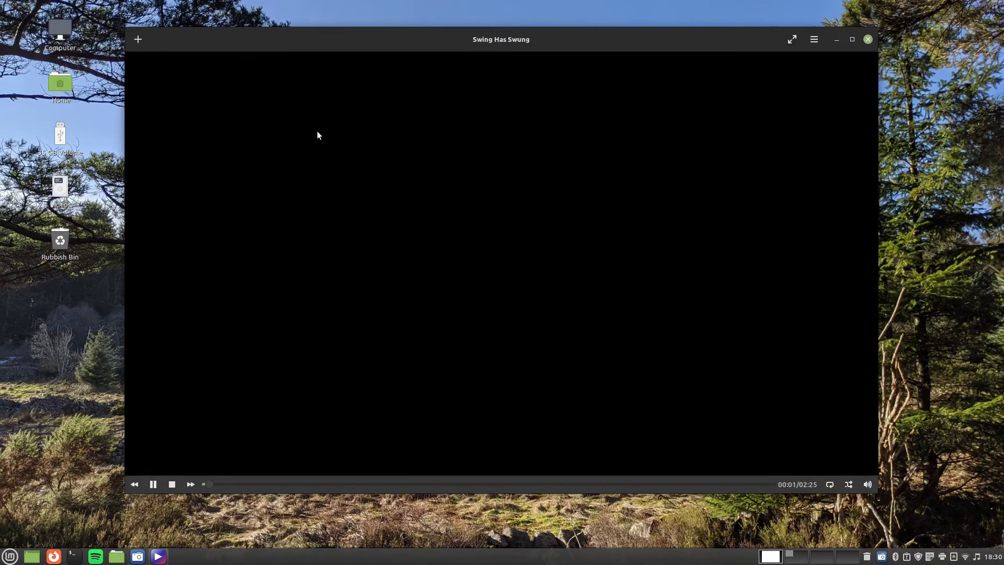
Play pexels-creativ-medium-5700681.mp4 from Videos, then close Celluloid
{"action": "left_click", "coordinate": [141, 42]}
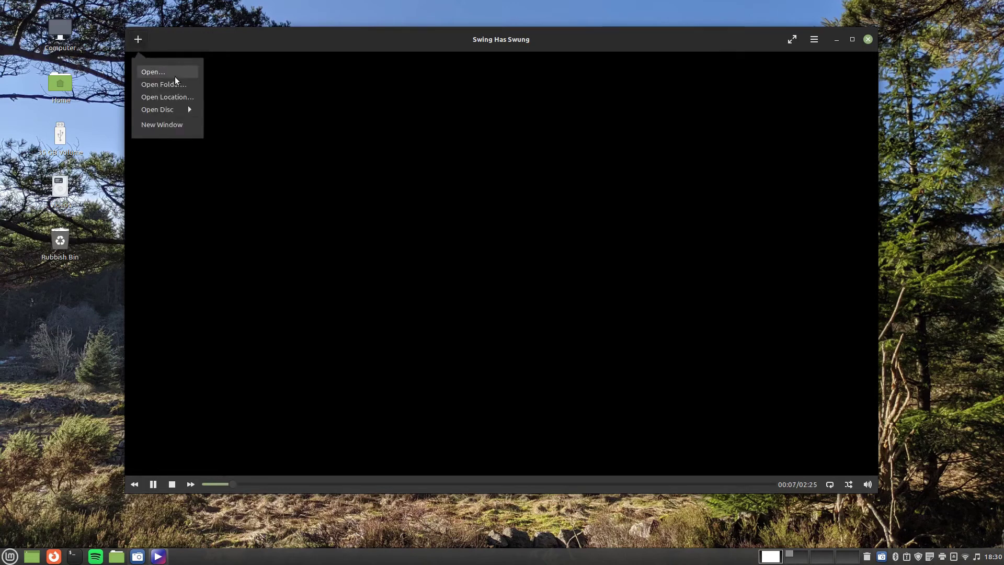
{"action": "left_click", "coordinate": [295, 105]}
{"action": "double_click", "coordinate": [284, 191]}
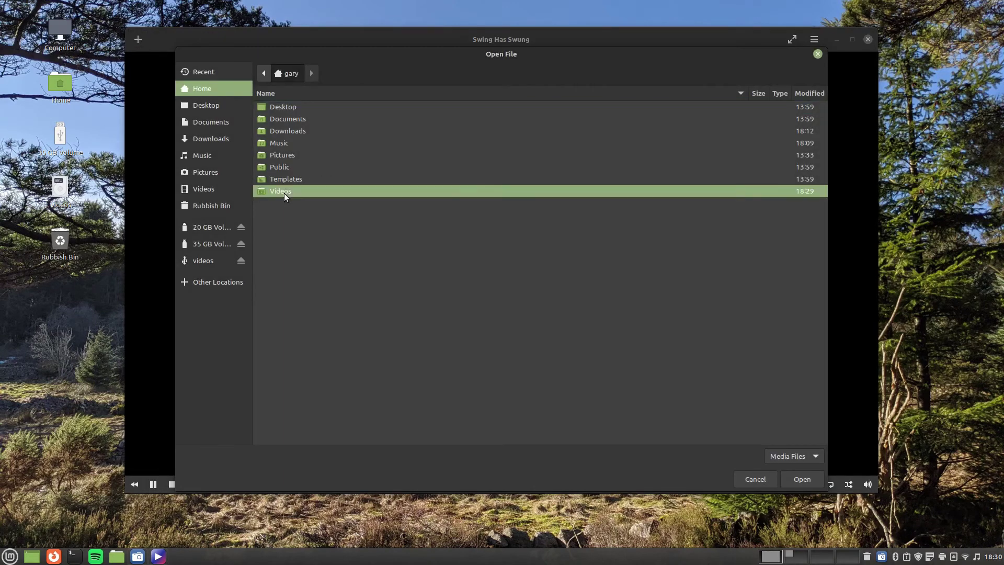
{"action": "double_click", "coordinate": [303, 135]}
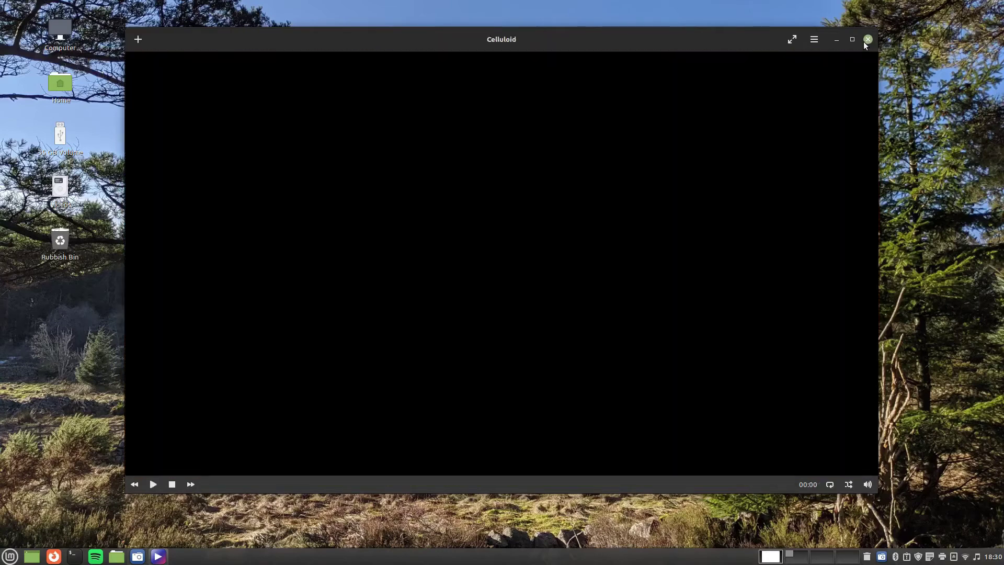
{"action": "left_click", "coordinate": [867, 40]}
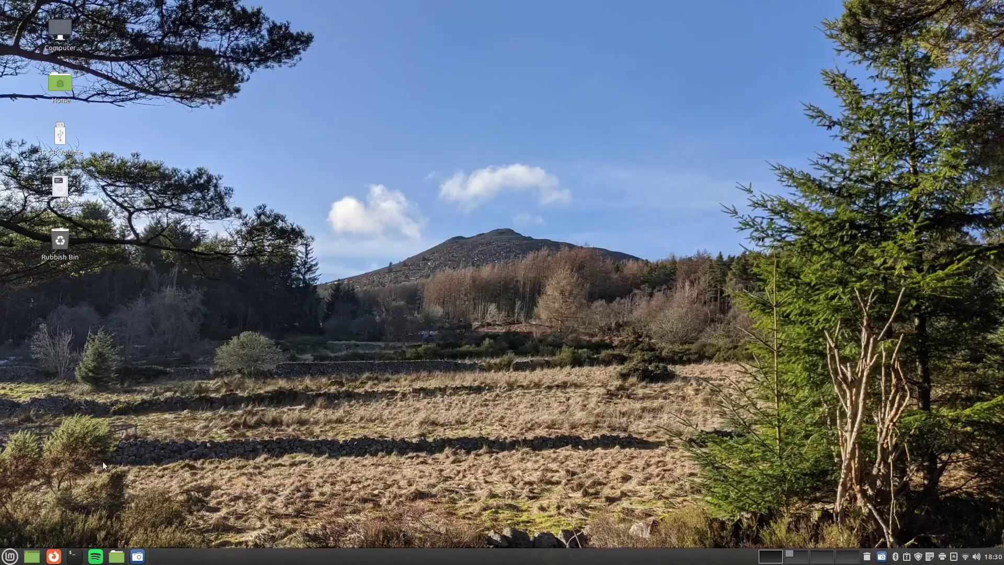
{"action": "left_click", "coordinate": [10, 555]}
Launch Hypnotix and open the UK group under TV Channels
{"action": "mouse_move", "coordinate": [95, 416]}
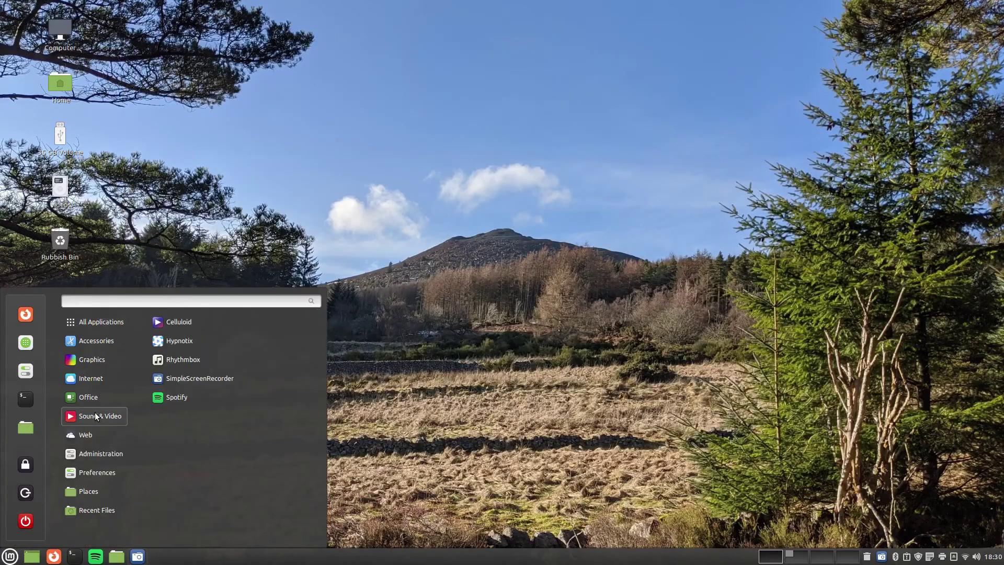
{"action": "left_click", "coordinate": [189, 343]}
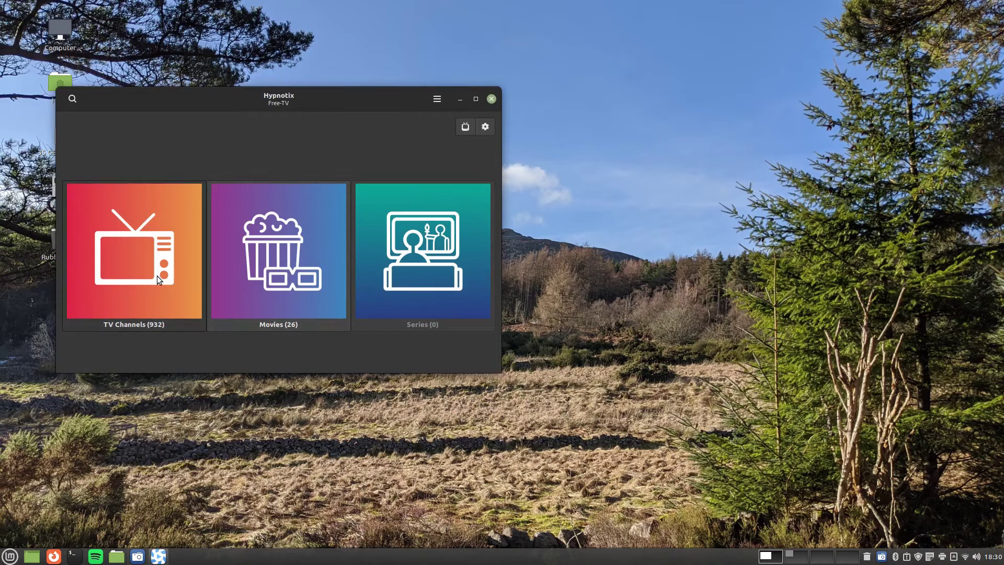
{"action": "left_click", "coordinate": [157, 275]}
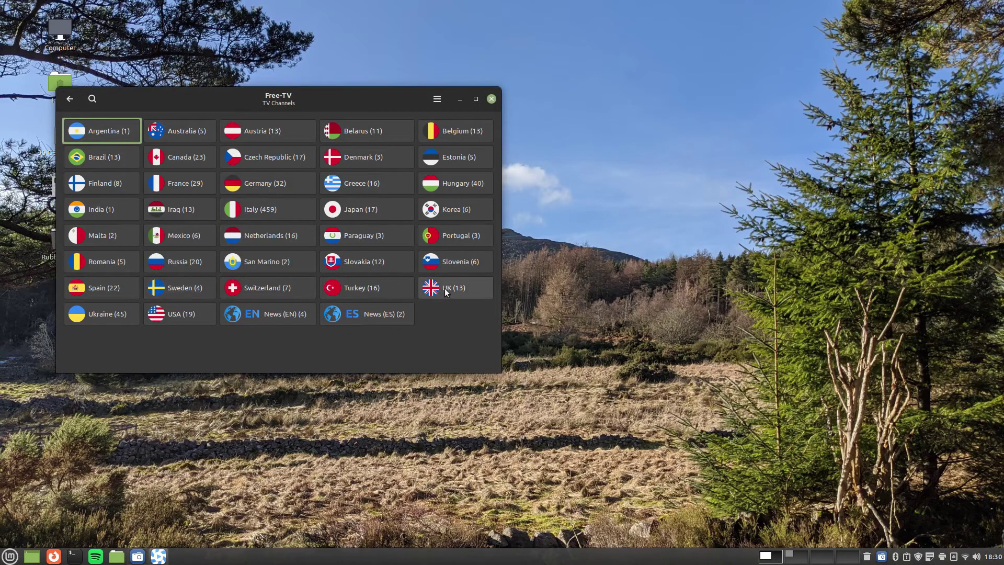
{"action": "left_click", "coordinate": [445, 288]}
{"action": "left_click_drag", "start_coordinate": [140, 144], "coordinate": [161, 330]}
Play BBC World Service, switch to Sky News, then close Hypnotix
{"action": "left_click", "coordinate": [112, 345]}
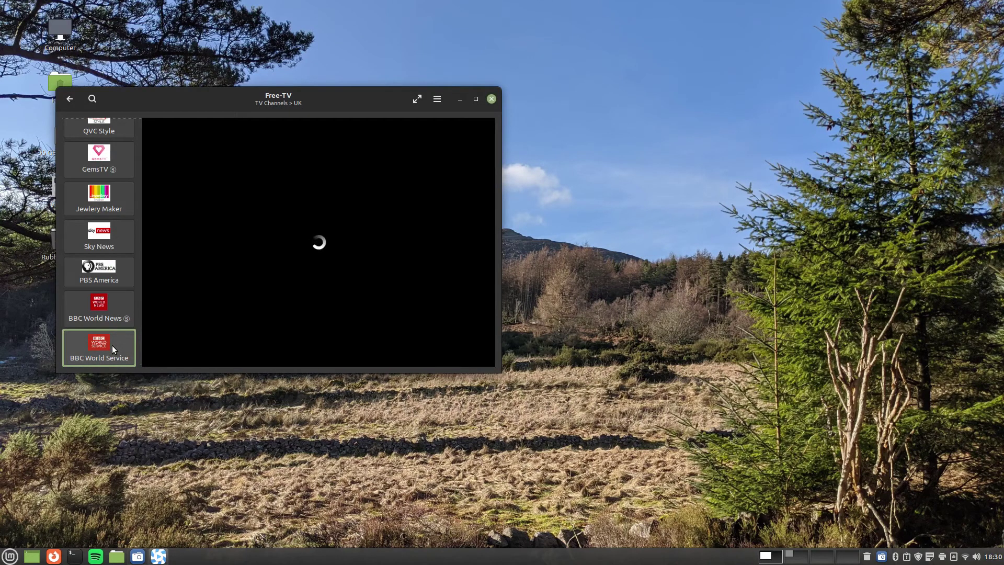
{"action": "left_click", "coordinate": [437, 99]}
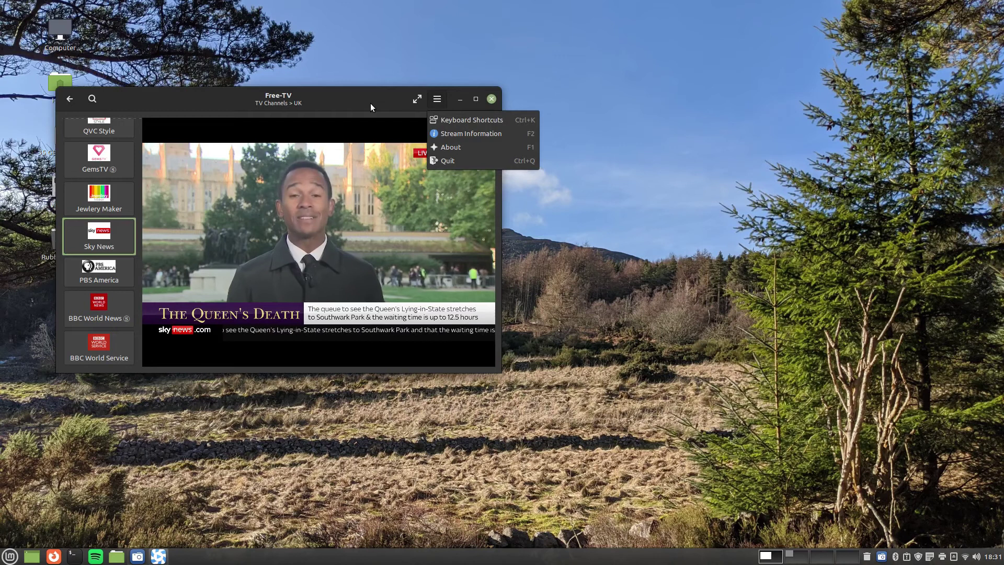
{"action": "left_click", "coordinate": [368, 103]}
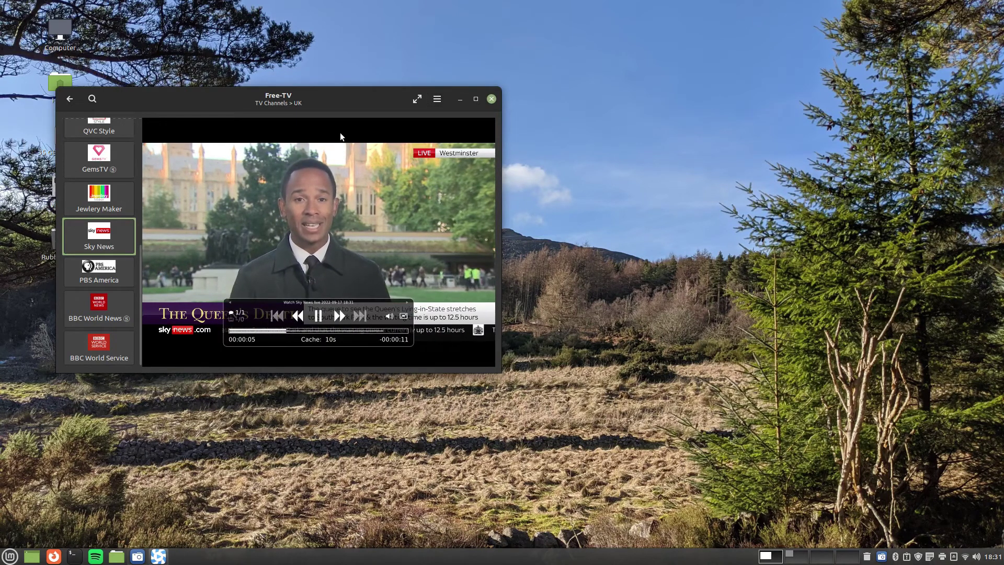
{"action": "left_click", "coordinate": [491, 99]}
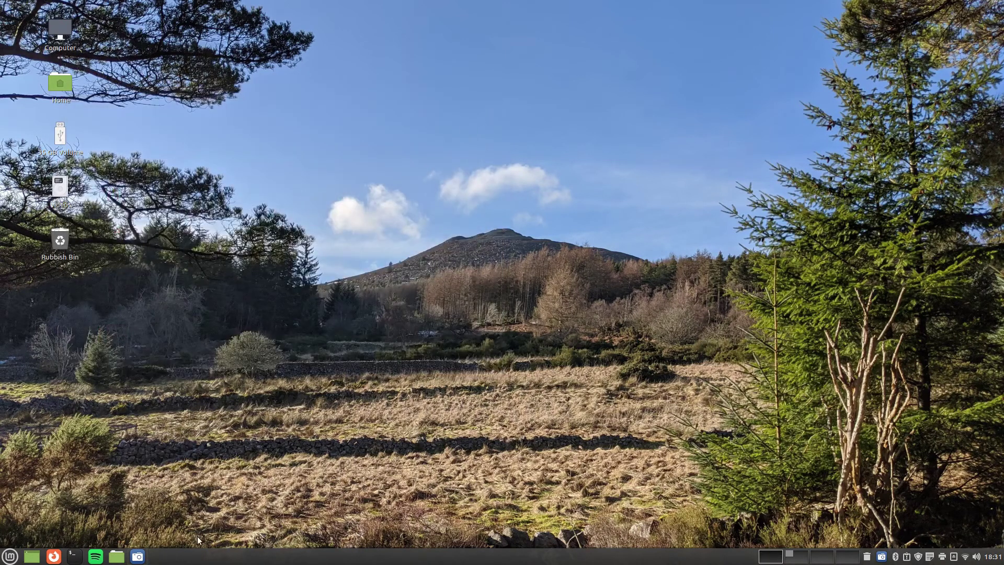
Launch Rhythmbox, play the Jolly Good track, then pause it
{"action": "left_click", "coordinate": [13, 558]}
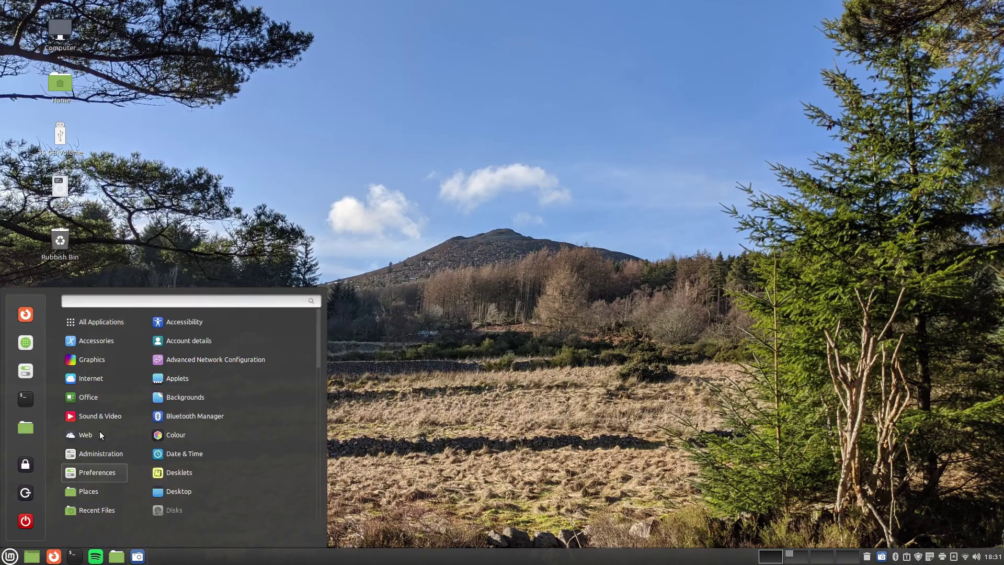
{"action": "mouse_move", "coordinate": [104, 414]}
{"action": "left_click", "coordinate": [212, 361]}
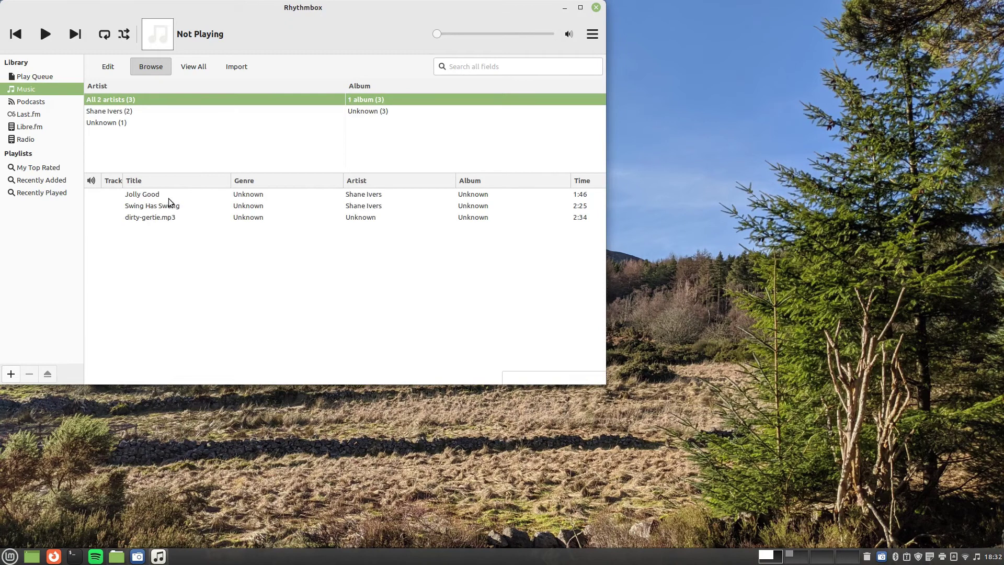
{"action": "double_click", "coordinate": [155, 195]}
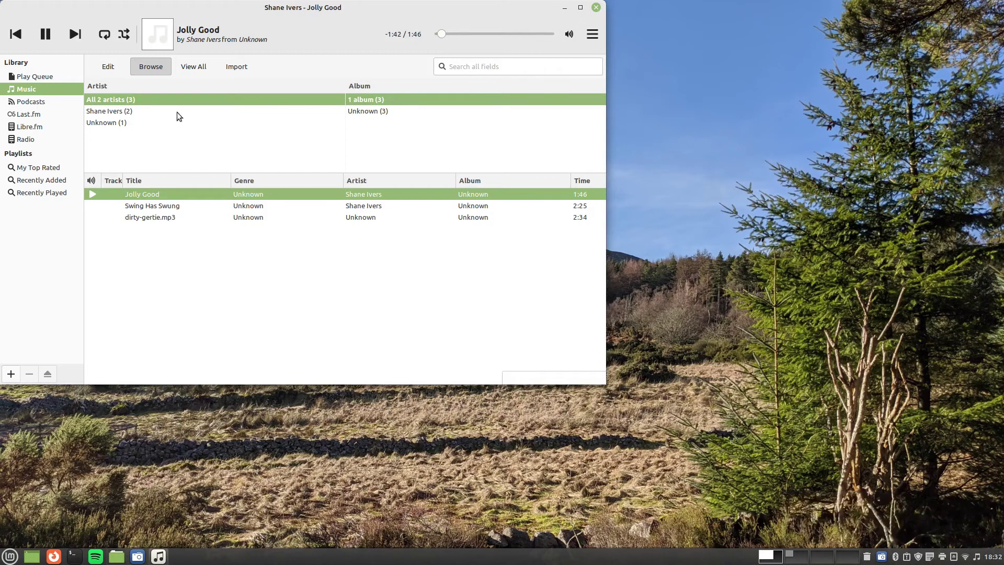
{"action": "left_click", "coordinate": [46, 35]}
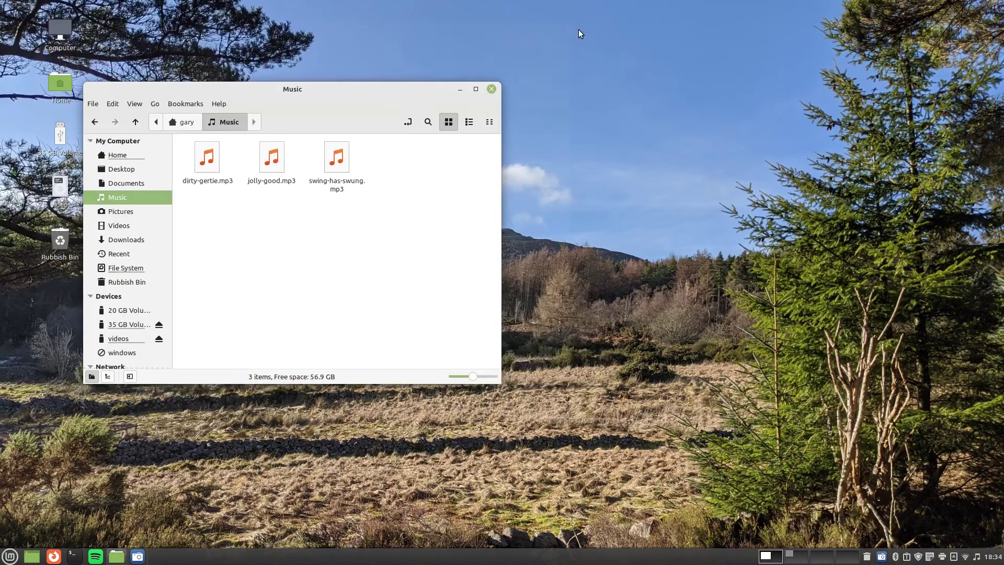
Launch Software Manager, view Steam's details, return home, and show the Flatpak category
{"action": "key", "text": "super+d"}
{"action": "key", "text": "super"}
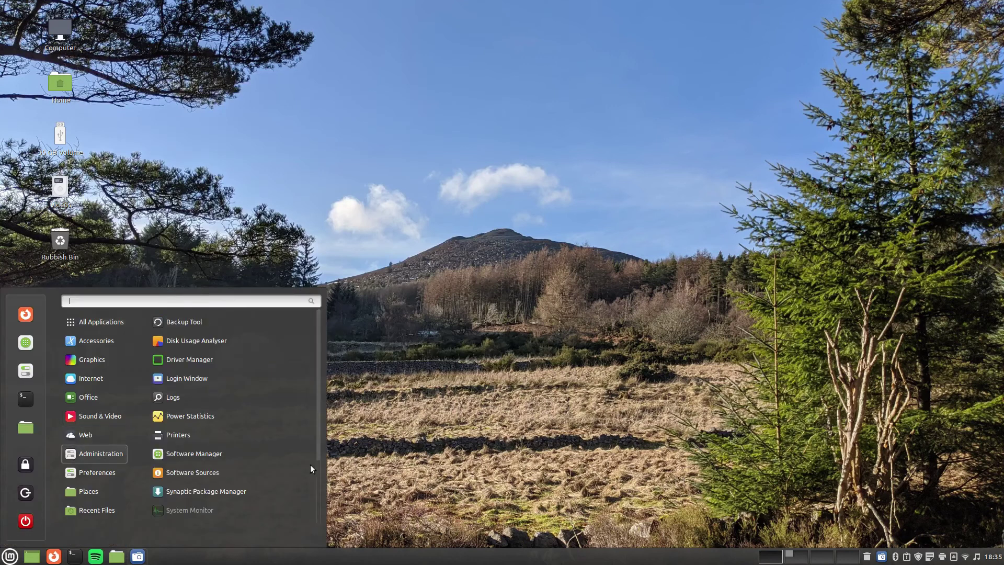
{"action": "left_click", "coordinate": [198, 435]}
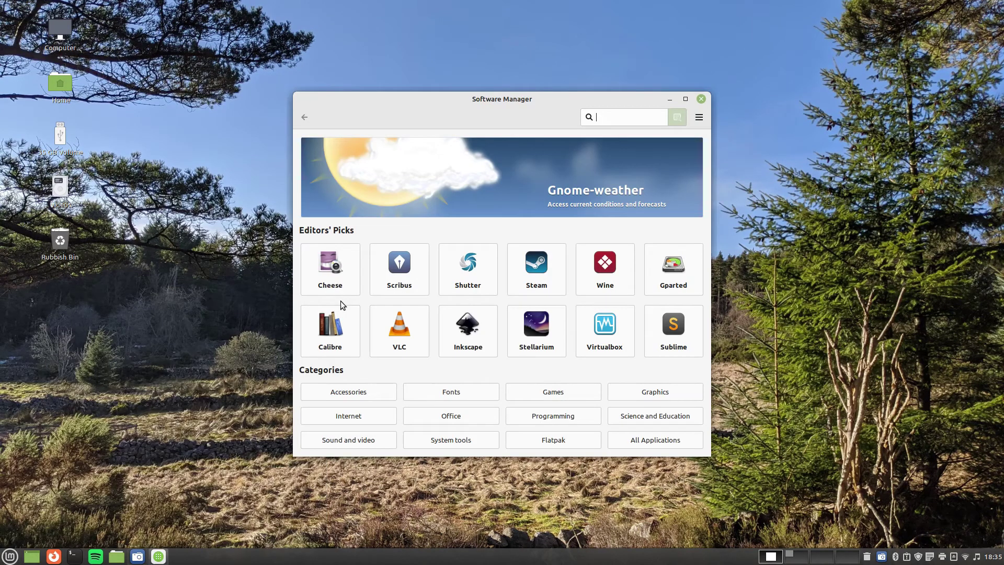
{"action": "left_click", "coordinate": [538, 272]}
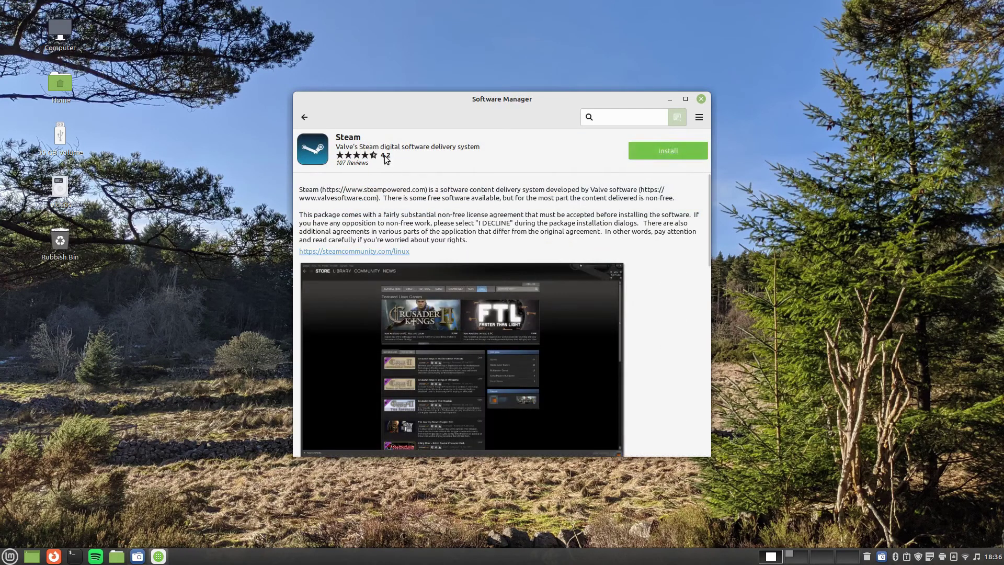
{"action": "left_click", "coordinate": [307, 120]}
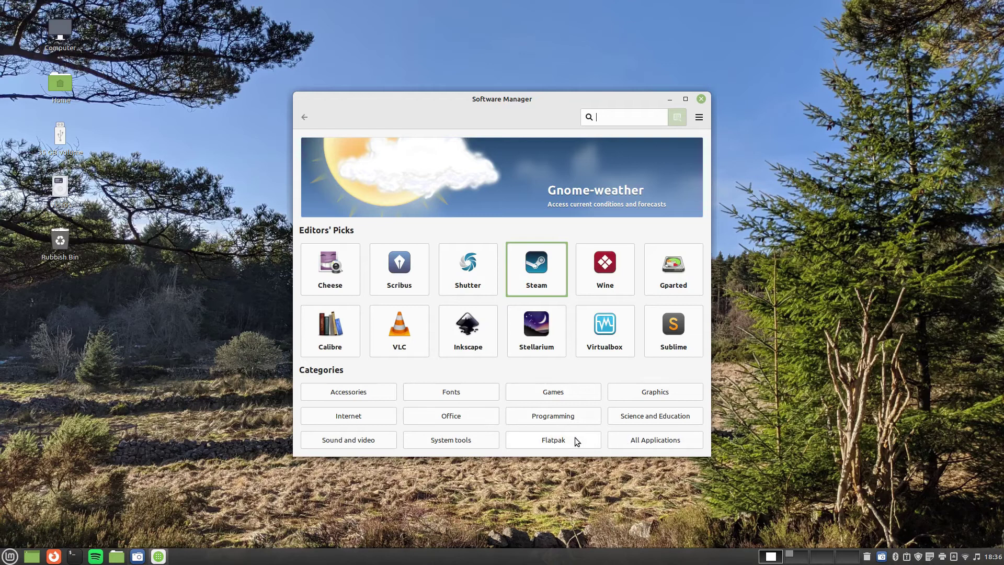
{"action": "left_click", "coordinate": [560, 442]}
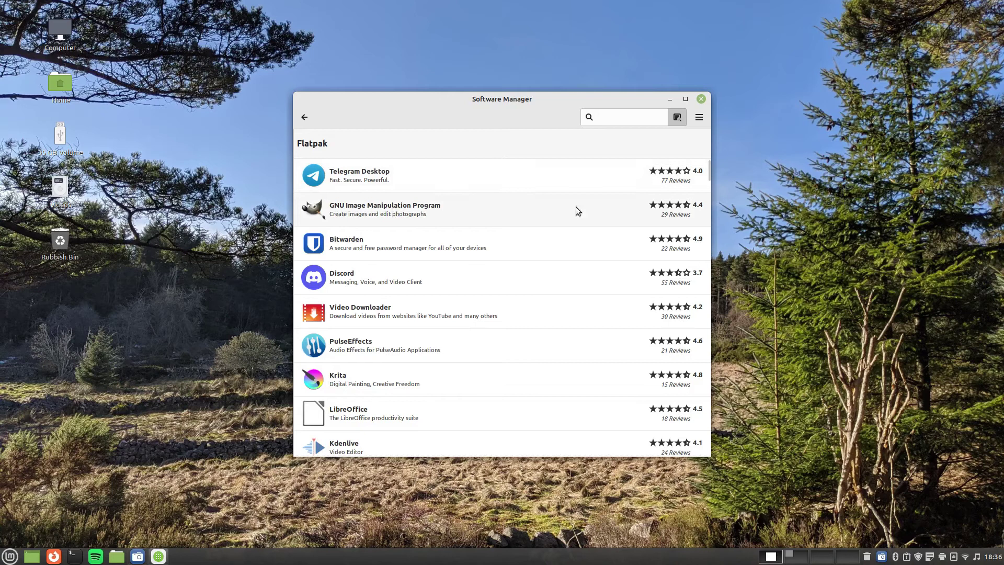
Install the Spotify Flatpak plus its required additional software, then launch Spotify
{"action": "left_click_drag", "start_coordinate": [707, 171], "coordinate": [706, 217]}
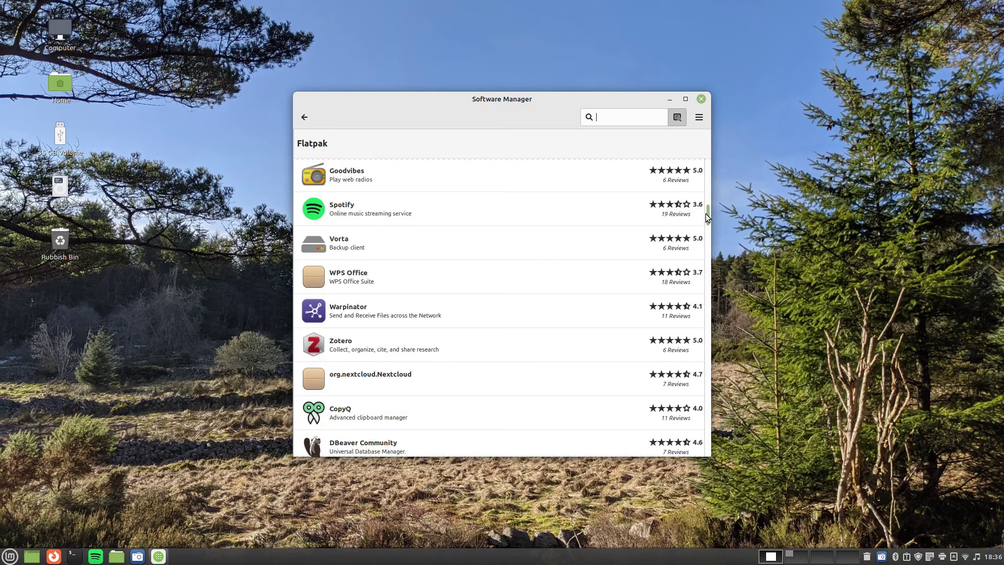
{"action": "left_click", "coordinate": [529, 221]}
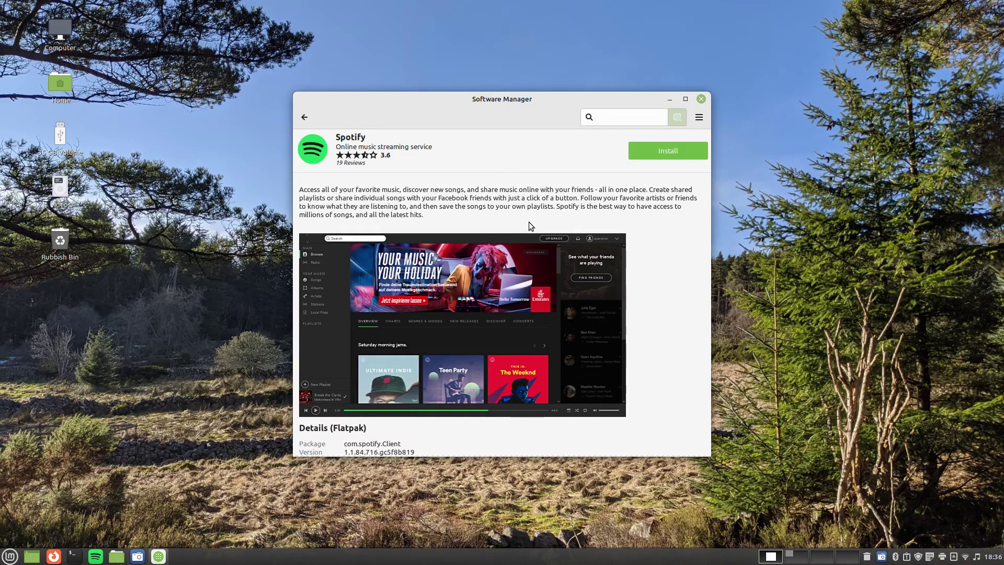
{"action": "left_click", "coordinate": [674, 156]}
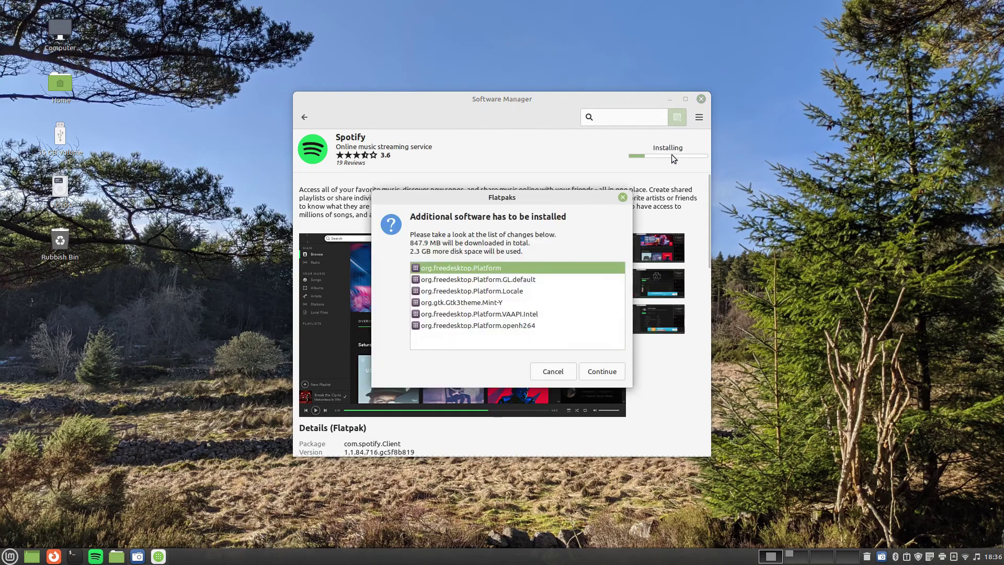
{"action": "left_click", "coordinate": [602, 371]}
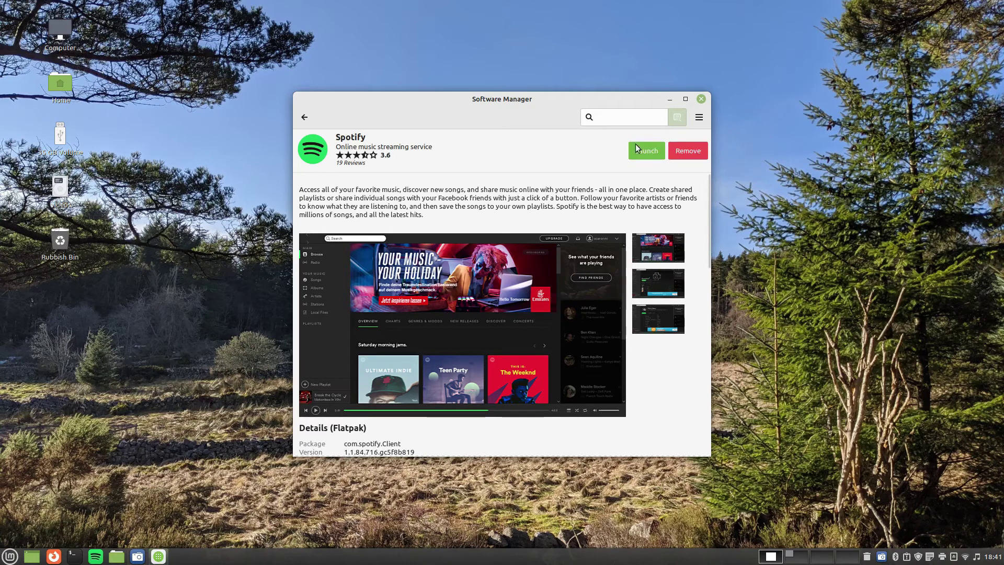
{"action": "left_click", "coordinate": [654, 151]}
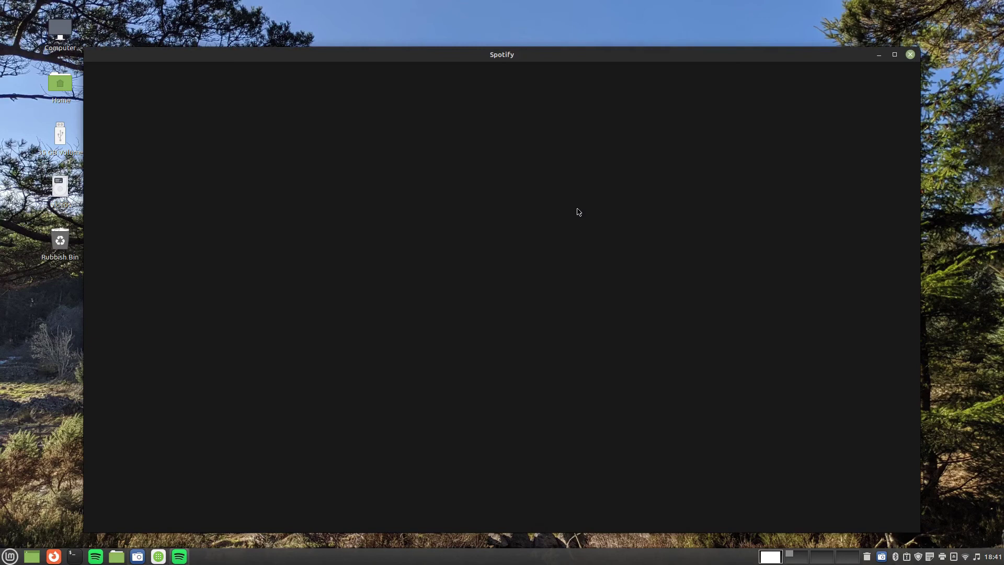
Log in to Spotify, play then pause 'London Calling' from the Punk playlist, and close Spotify
{"action": "left_click", "coordinate": [512, 355]}
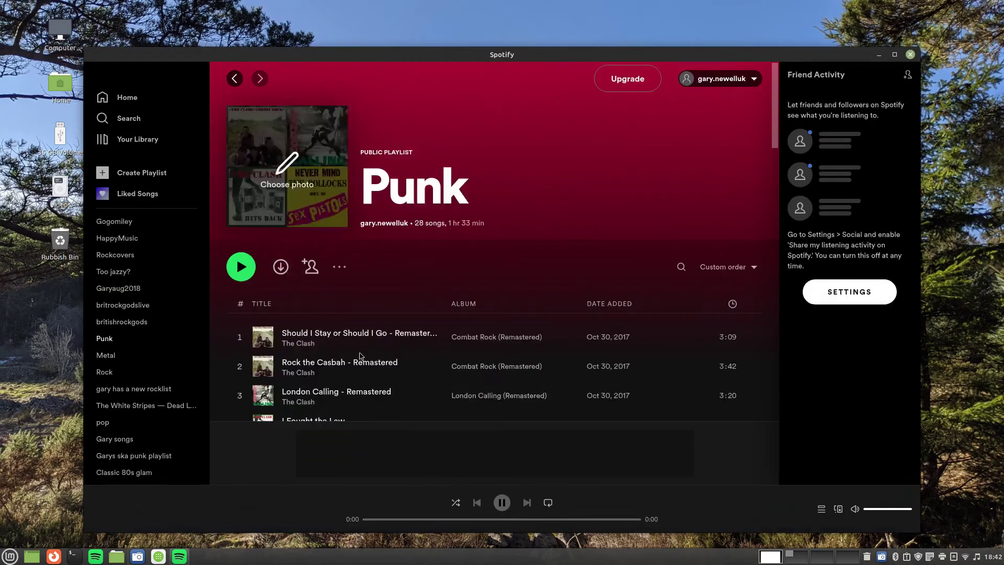
{"action": "double_click", "coordinate": [343, 401]}
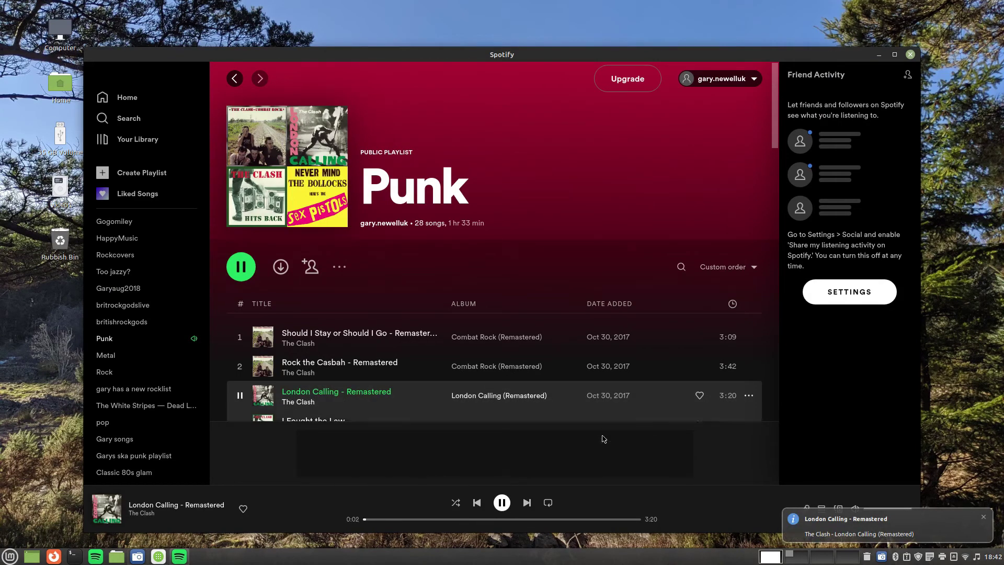
{"action": "key", "text": "space"}
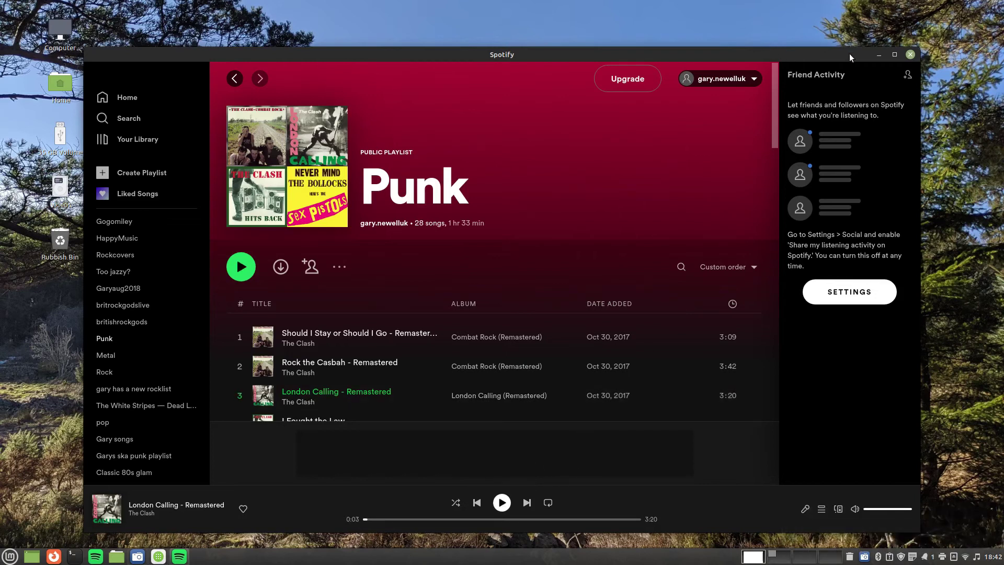
{"action": "left_click", "coordinate": [910, 55]}
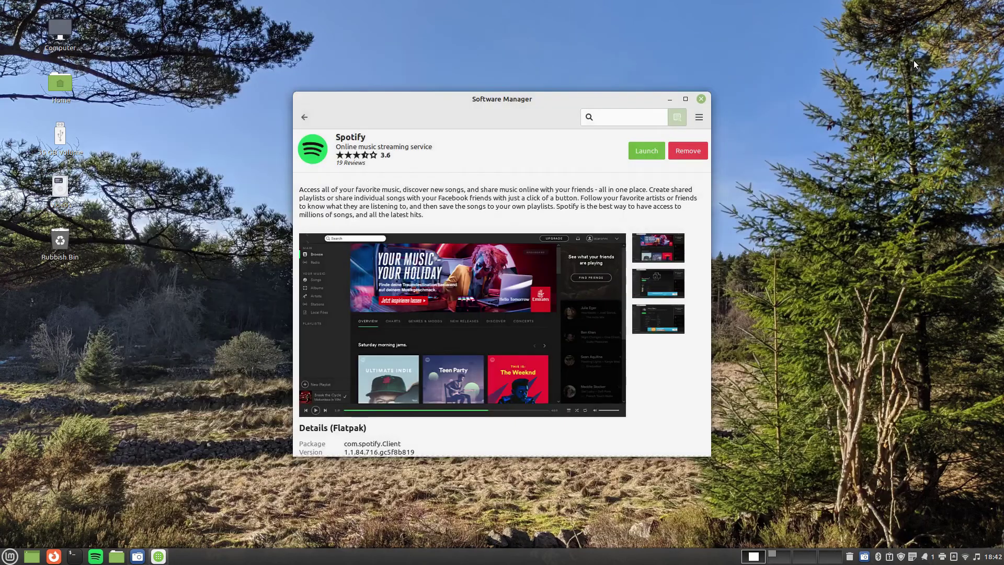
Search the store for Zoom and Visual Studio Code, viewing each app's details page
{"action": "left_click", "coordinate": [306, 117]}
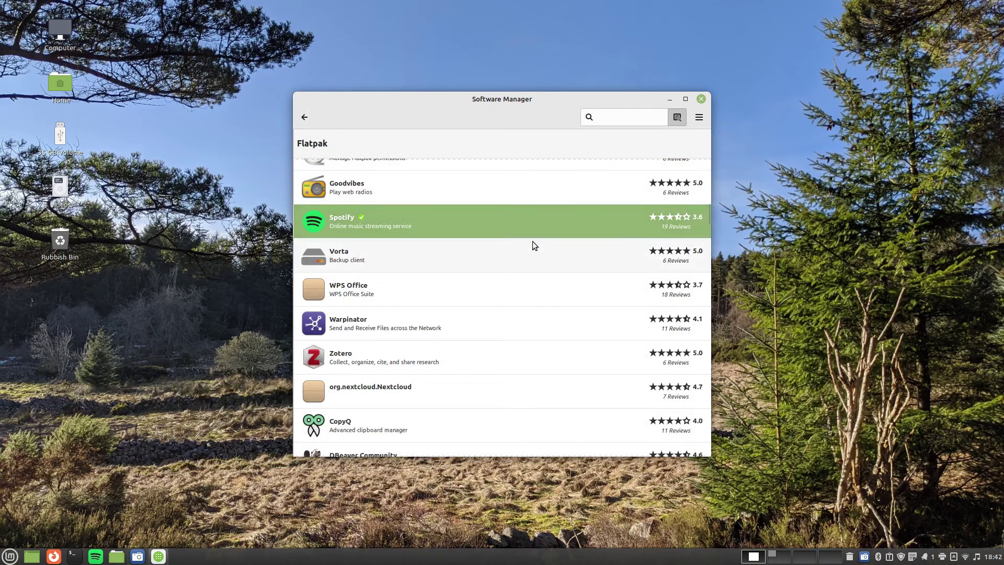
{"action": "left_click_drag", "start_coordinate": [710, 213], "coordinate": [717, 465]}
{"action": "left_click", "coordinate": [304, 117]}
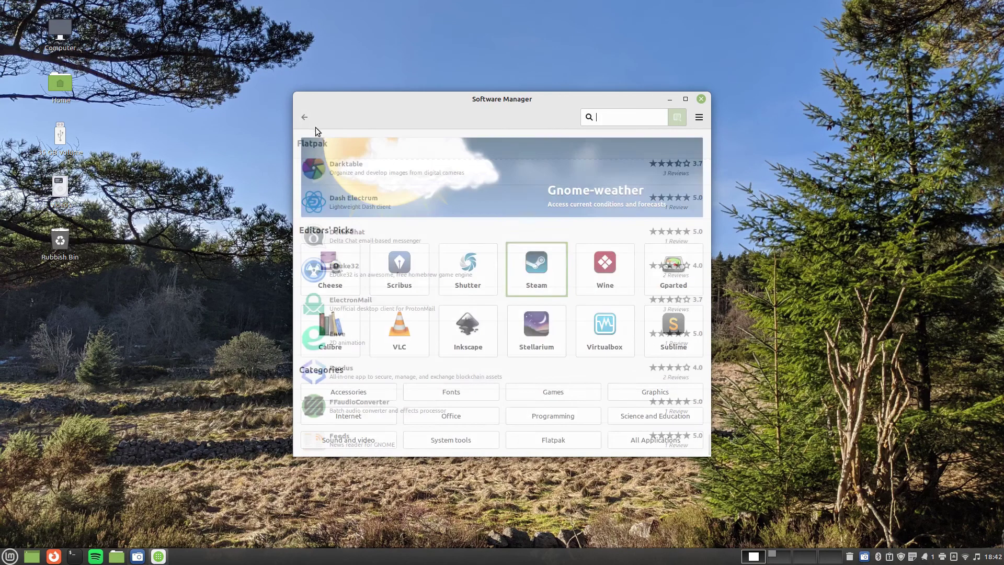
{"action": "type", "text": "zoom"}
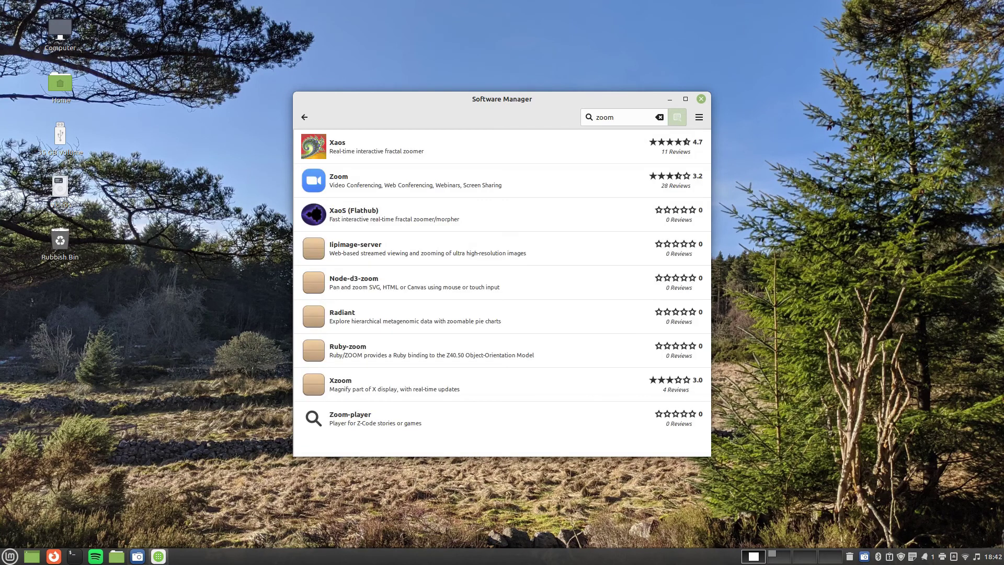
{"action": "left_click", "coordinate": [424, 183]}
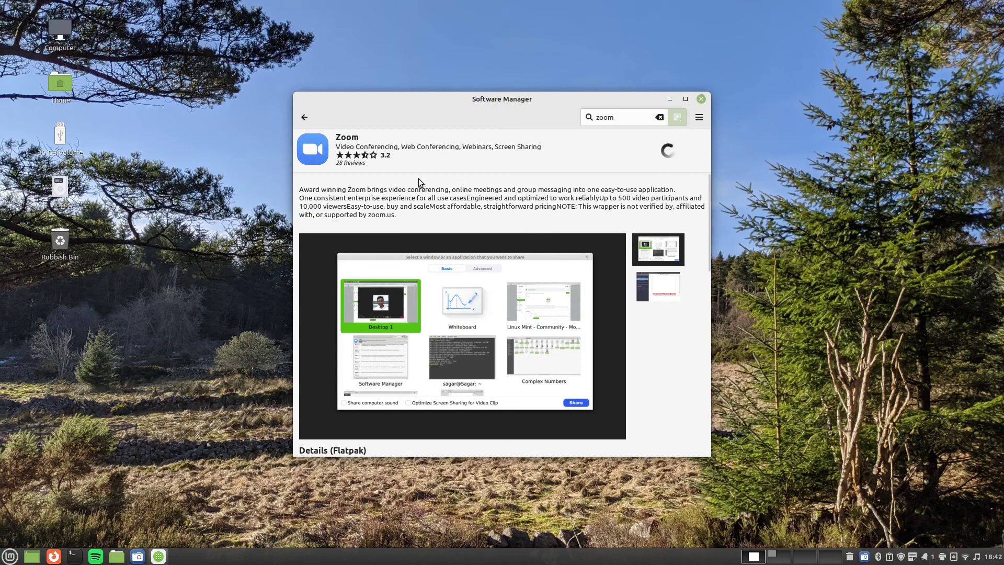
{"action": "left_click", "coordinate": [304, 118]}
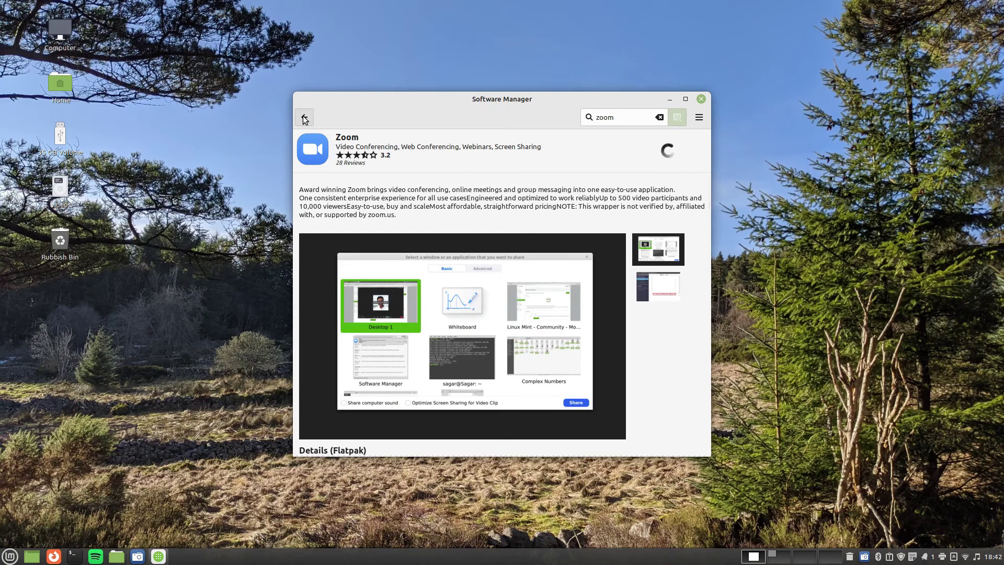
{"action": "type", "text": "visual"}
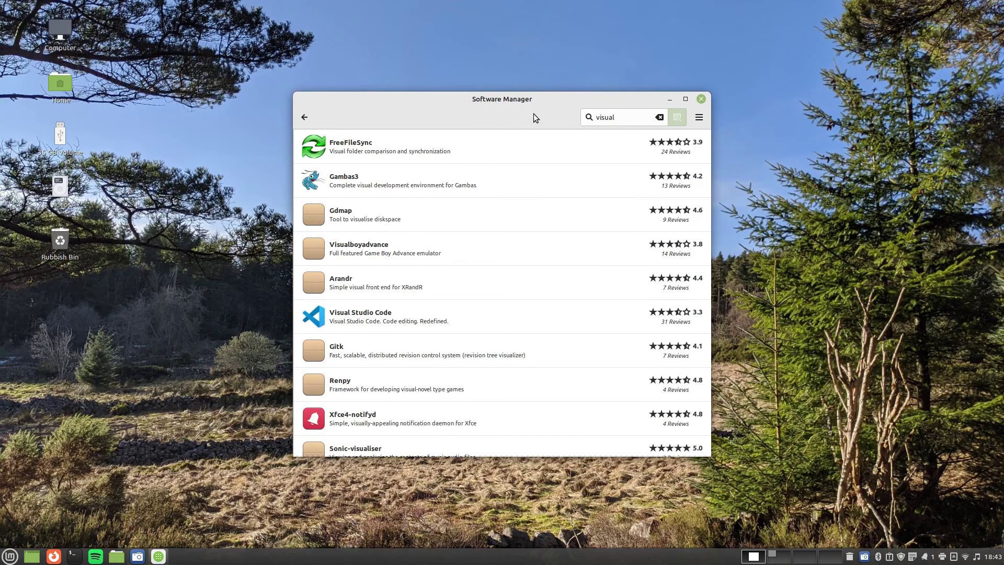
{"action": "left_click", "coordinate": [405, 322]}
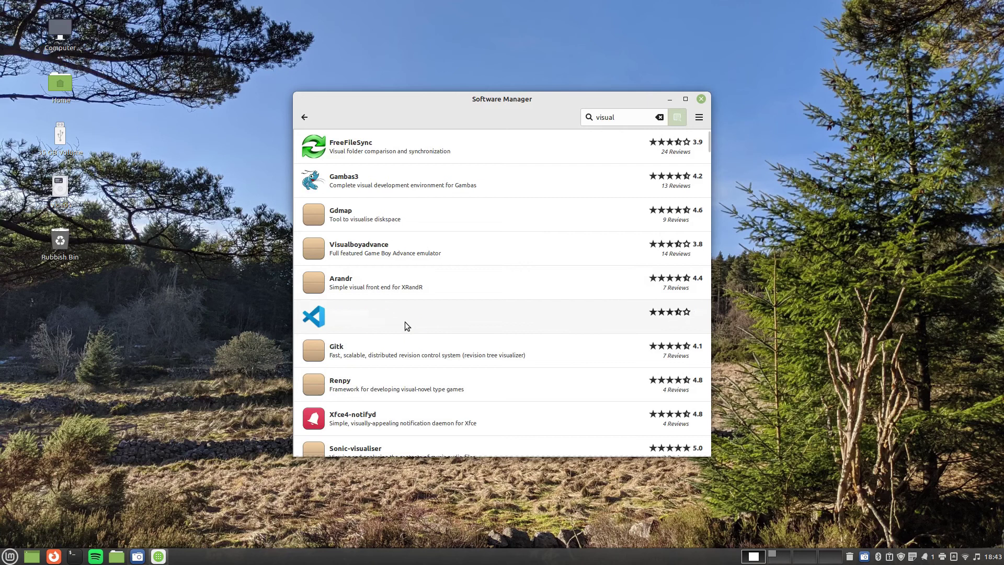
{"action": "left_click", "coordinate": [304, 117]}
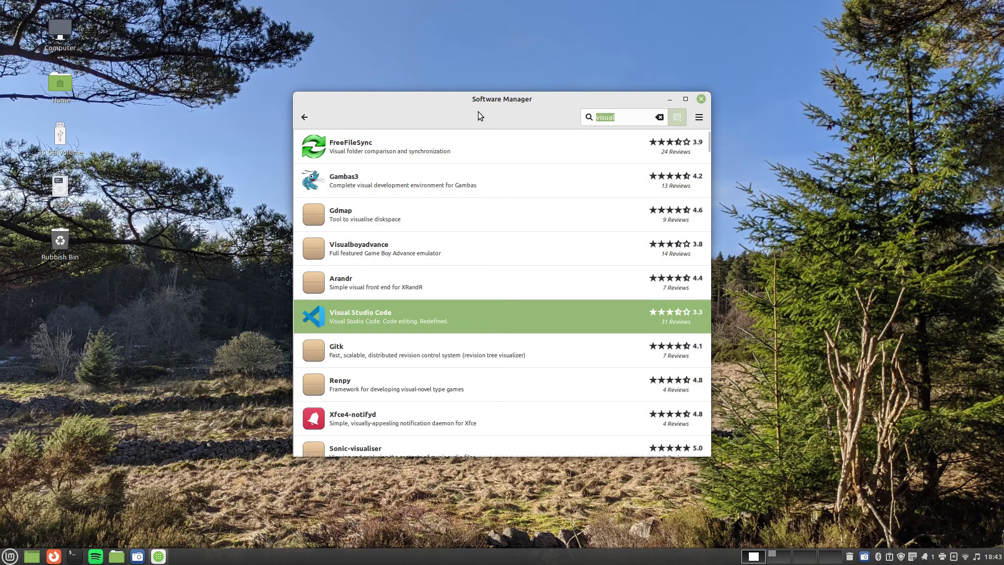
Search for chrome, teams, minecraft and roblox, then close Software Manager
{"action": "type", "text": "chrome"}
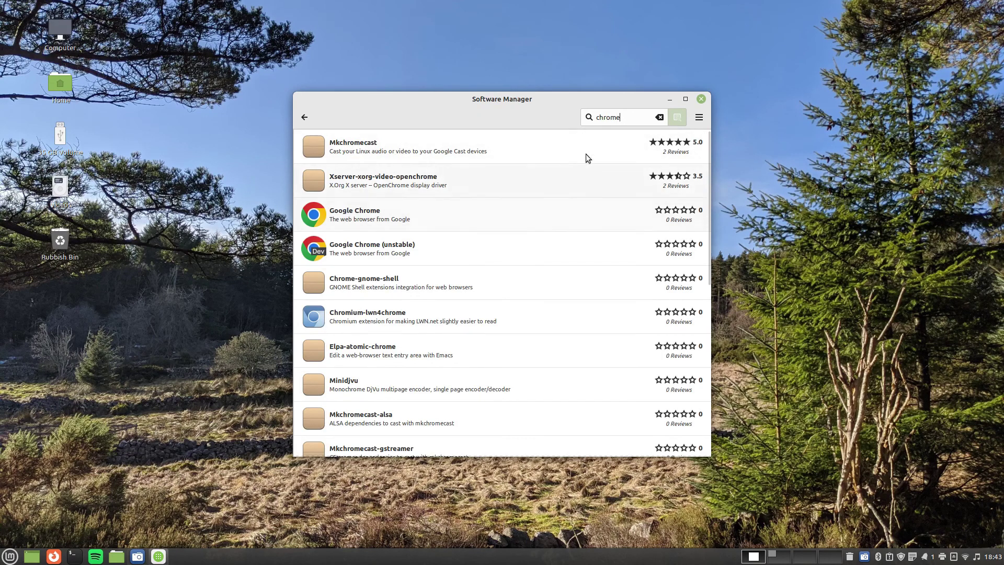
{"action": "double_click", "coordinate": [627, 112]}
{"action": "type", "text": "teans"}
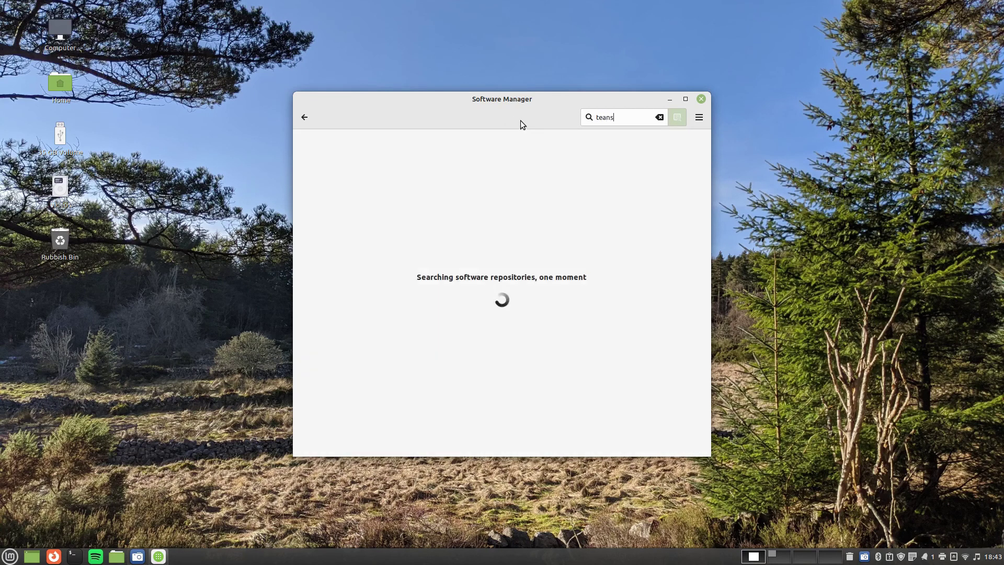
{"action": "key", "text": "BackSpace"}
{"action": "type", "text": "ms"}
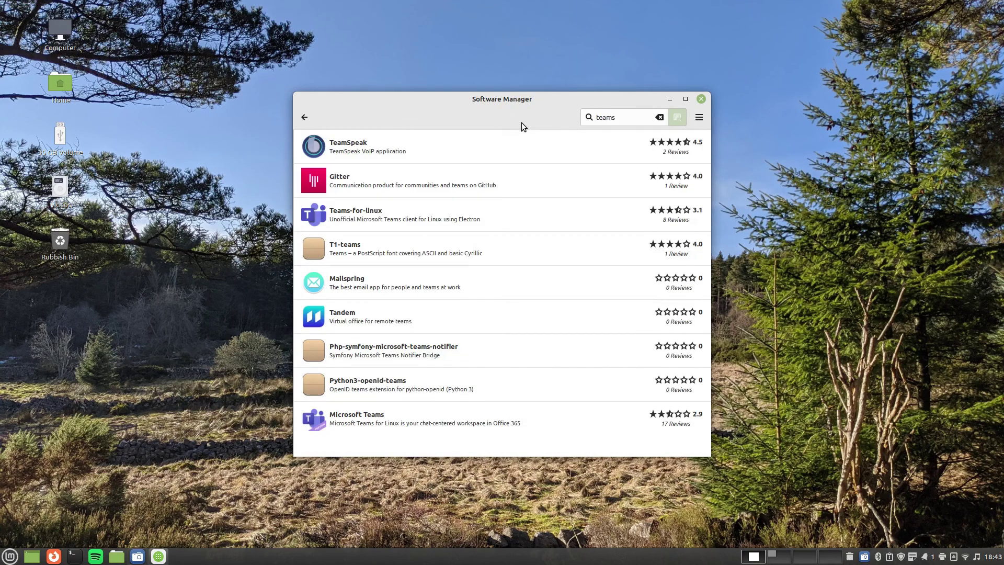
{"action": "double_click", "coordinate": [633, 120]}
{"action": "type", "text": "minecraft"}
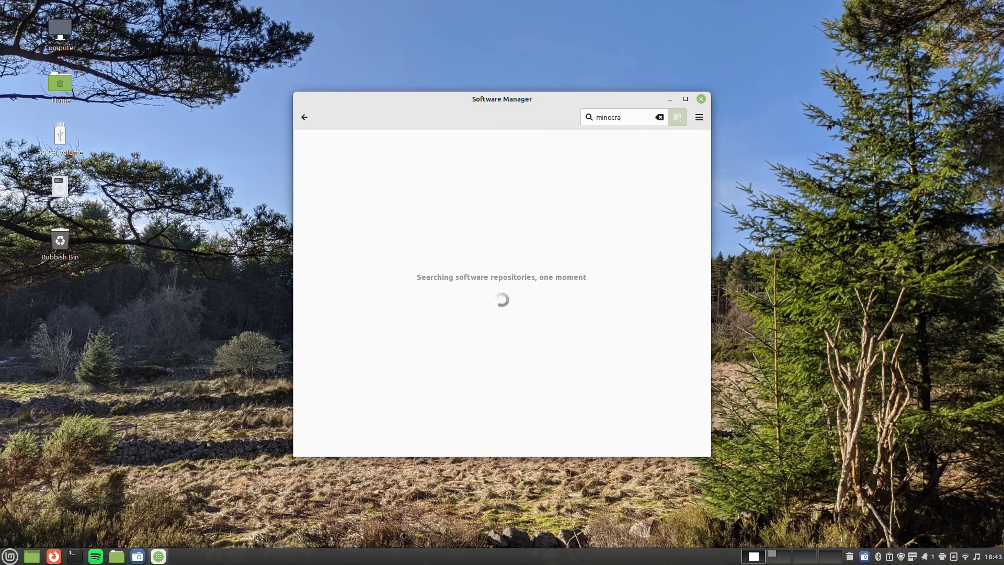
{"action": "double_click", "coordinate": [633, 120]}
{"action": "type", "text": "roblox"}
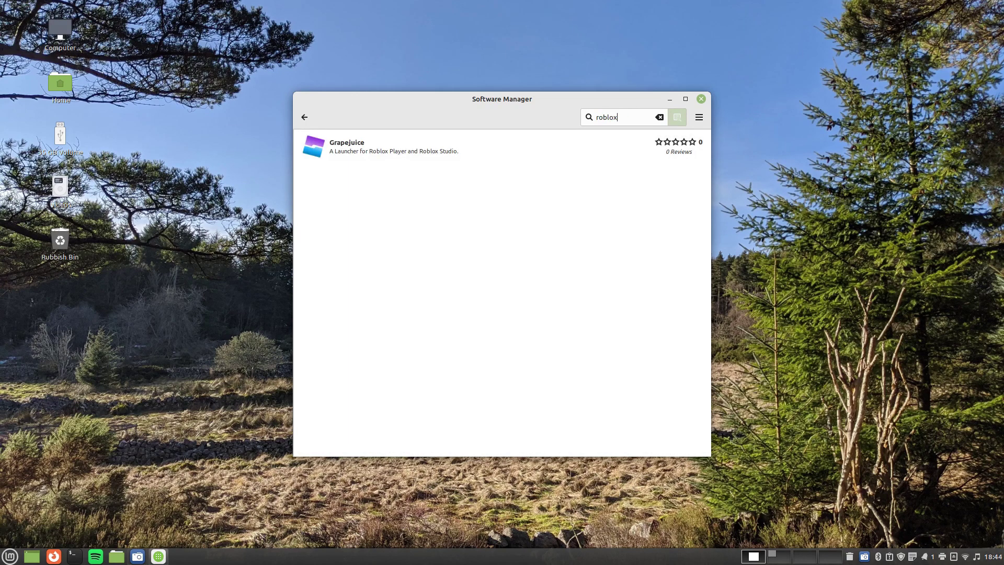
{"action": "left_click", "coordinate": [701, 99]}
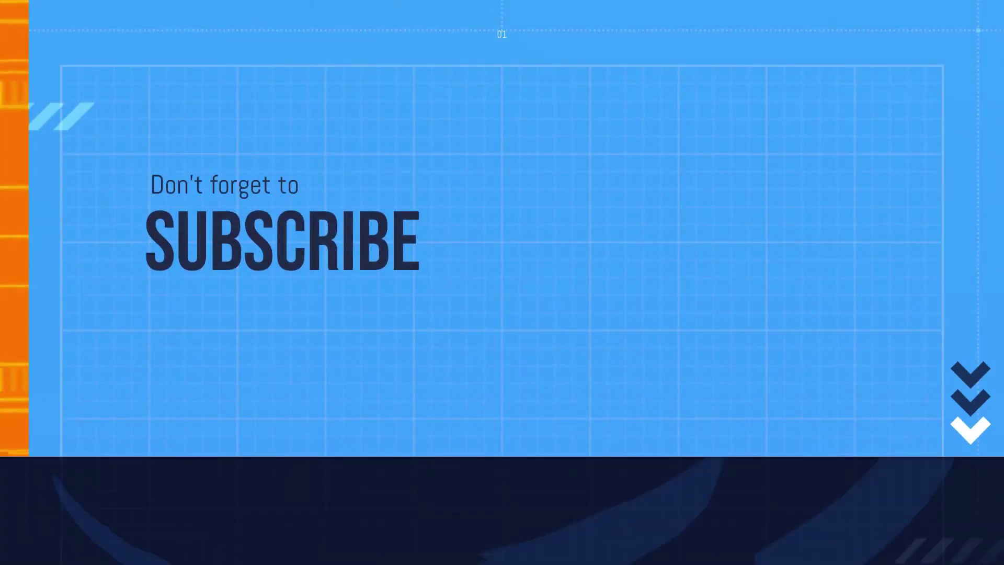